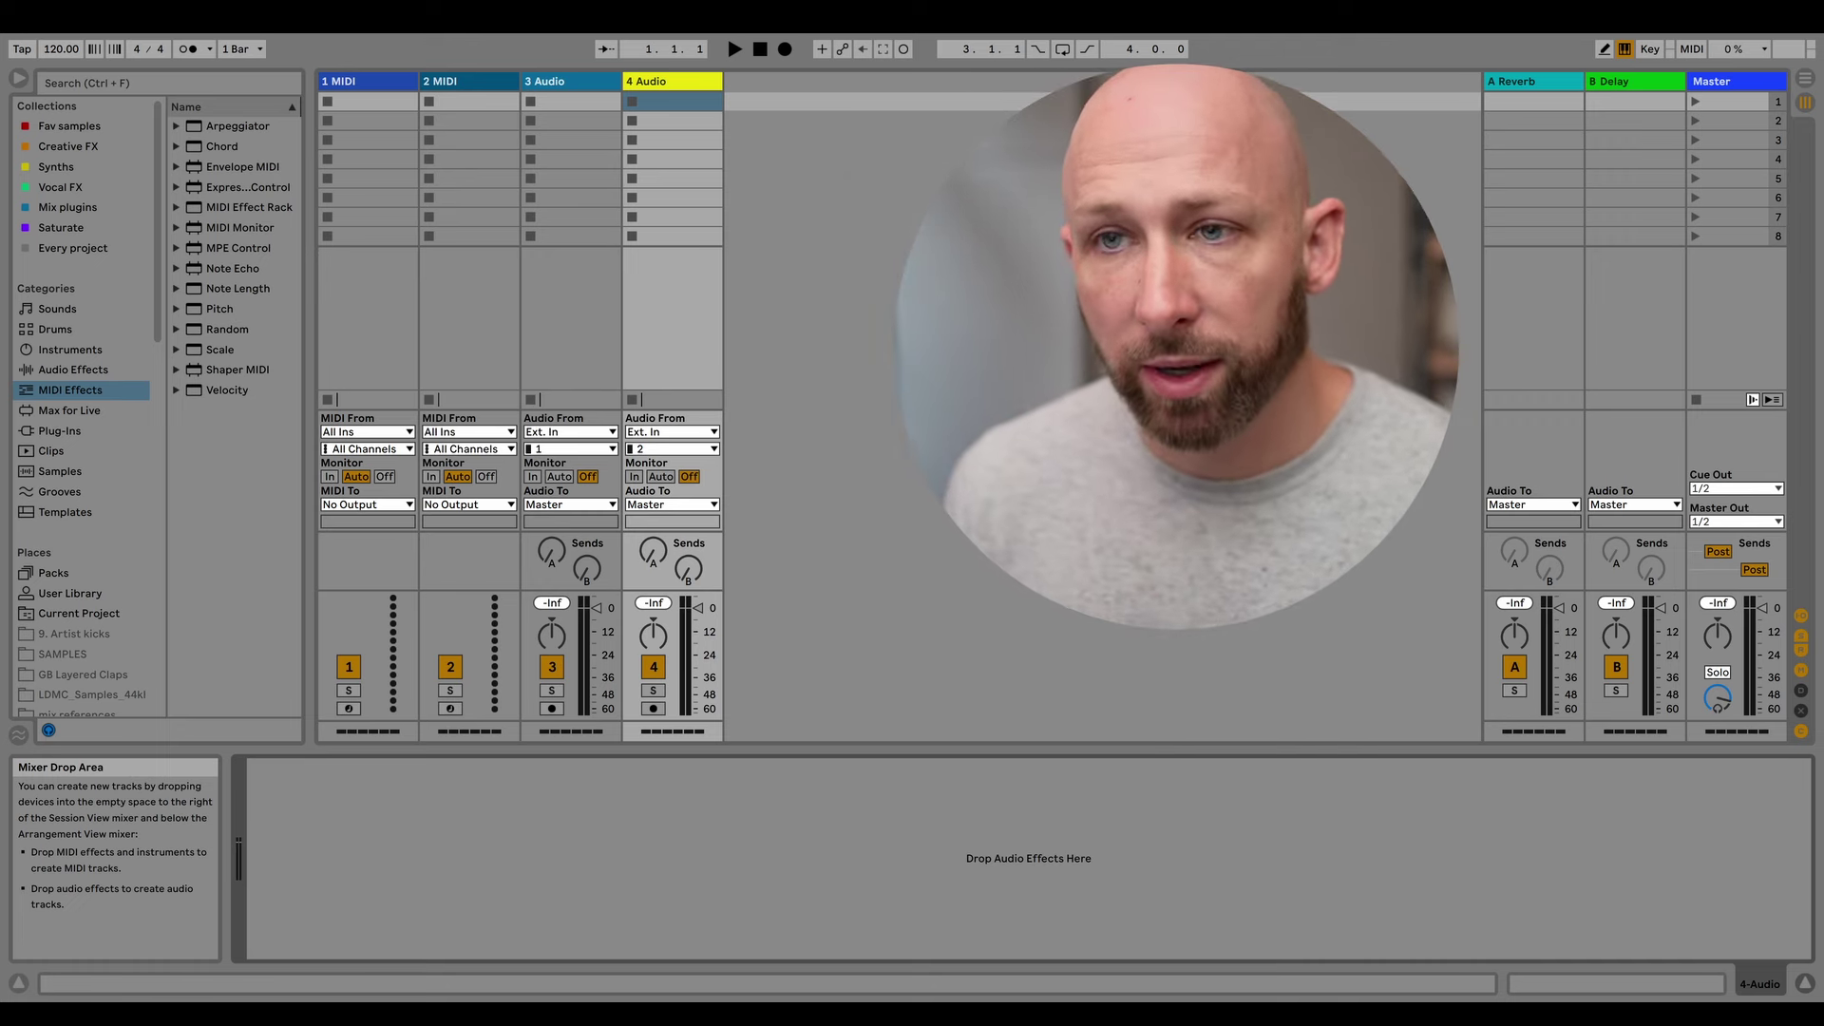
Create an empty clip in track 1's first slot and draw C3 sixteenth notes across beats one and two.
double_click(369, 101)
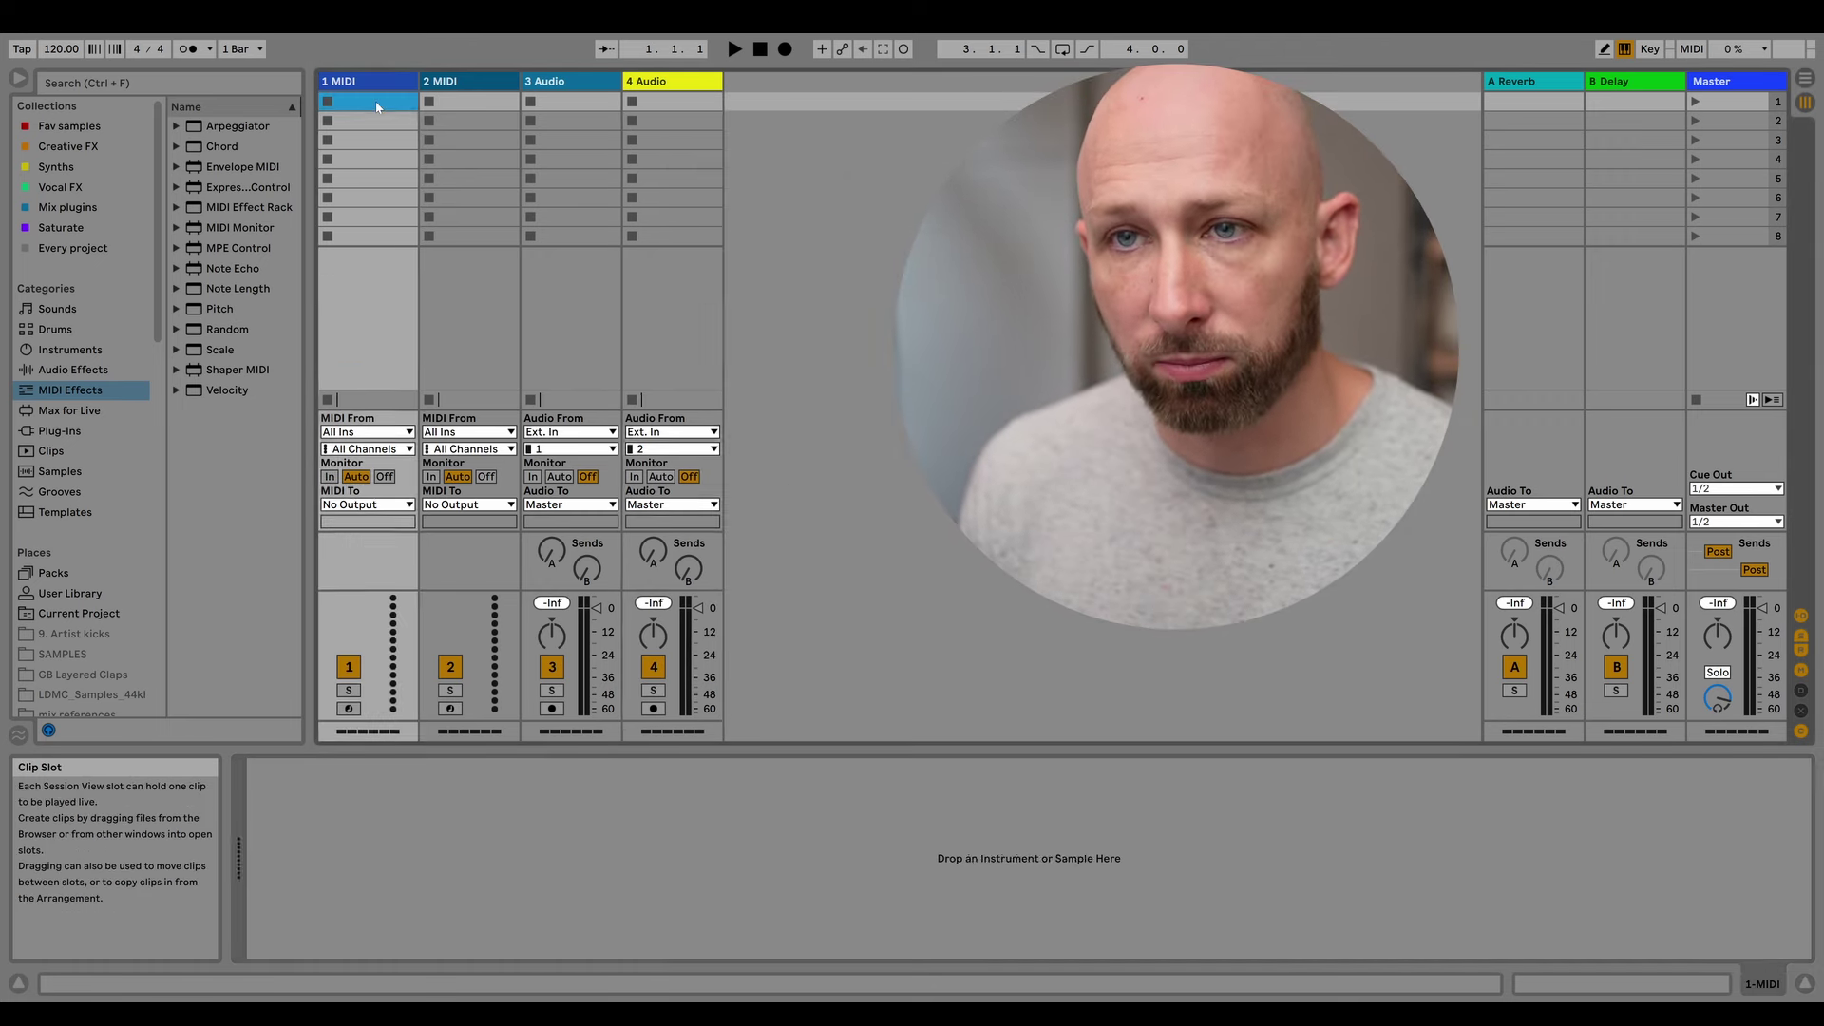
left_click(622, 814)
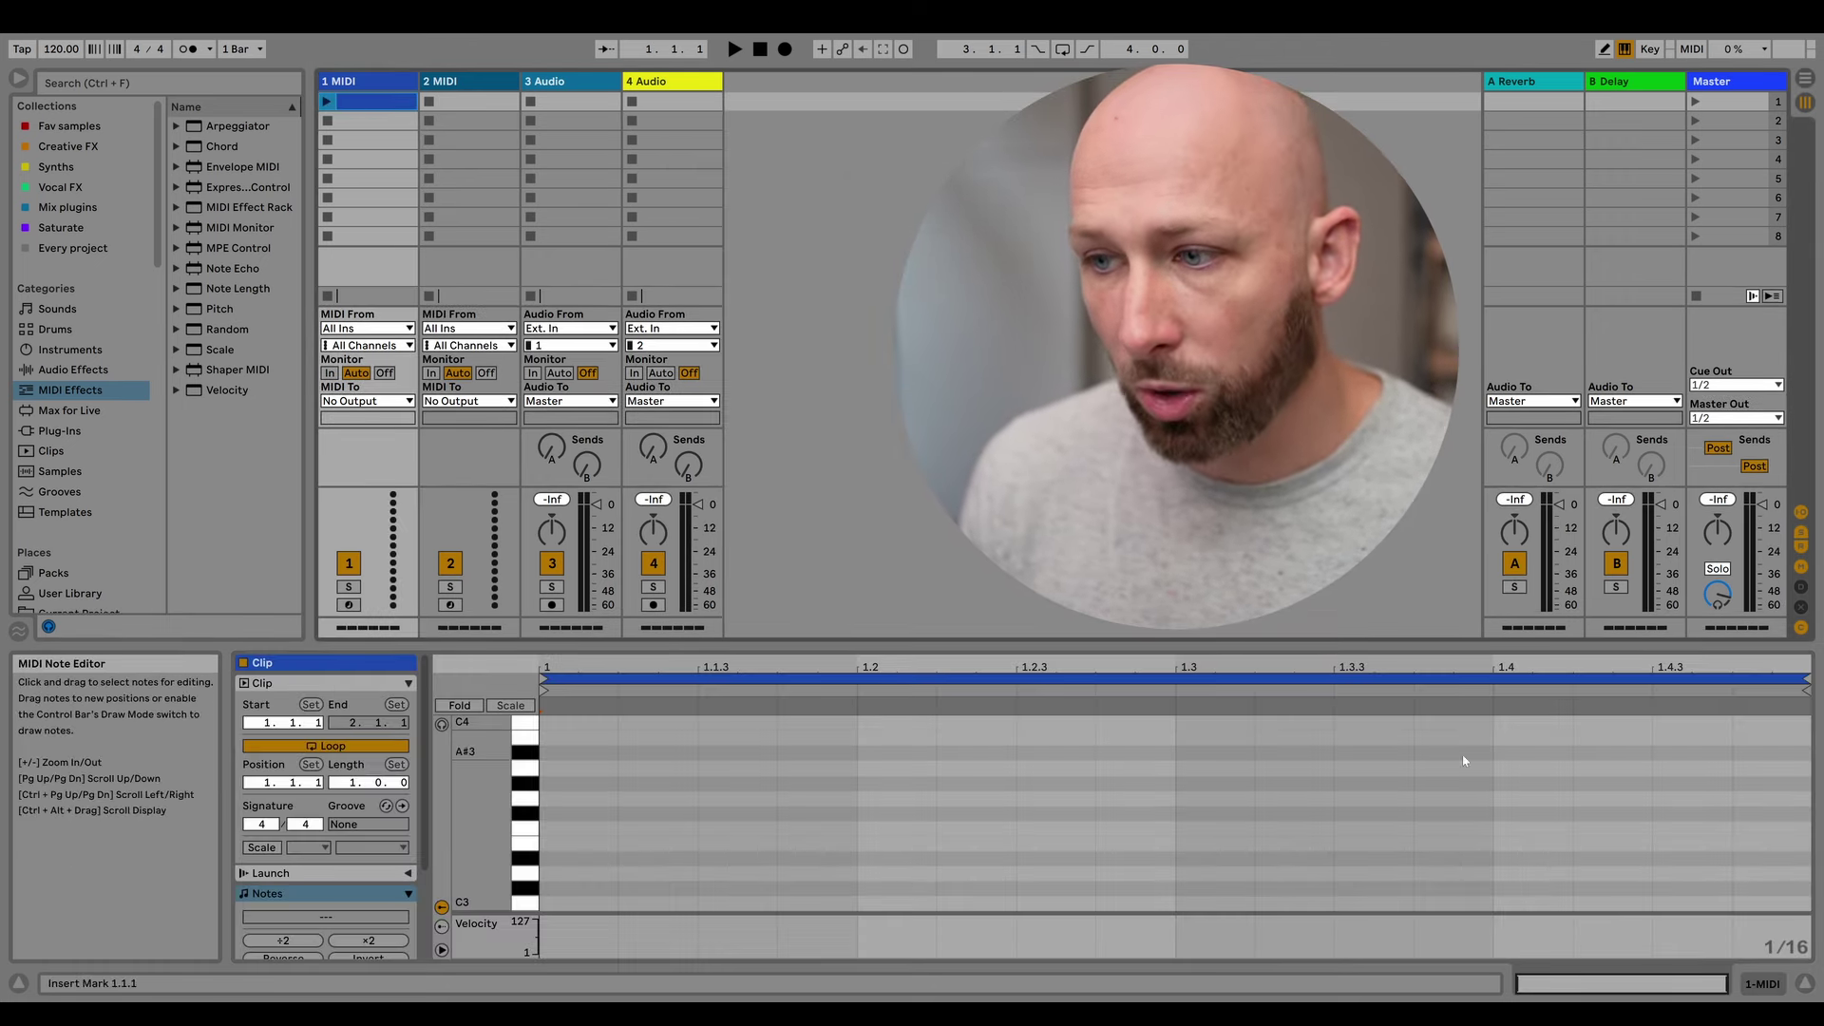
double_click(580, 903)
double_click(658, 904)
double_click(738, 904)
double_click(818, 903)
double_click(898, 904)
double_click(976, 903)
double_click(1055, 903)
double_click(1135, 904)
Draw the remaining C3 sixteenth notes through beats three and four, then select all sixteen notes.
double_click(1214, 903)
double_click(1294, 903)
left_click(1365, 910)
double_click(1368, 903)
double_click(1452, 903)
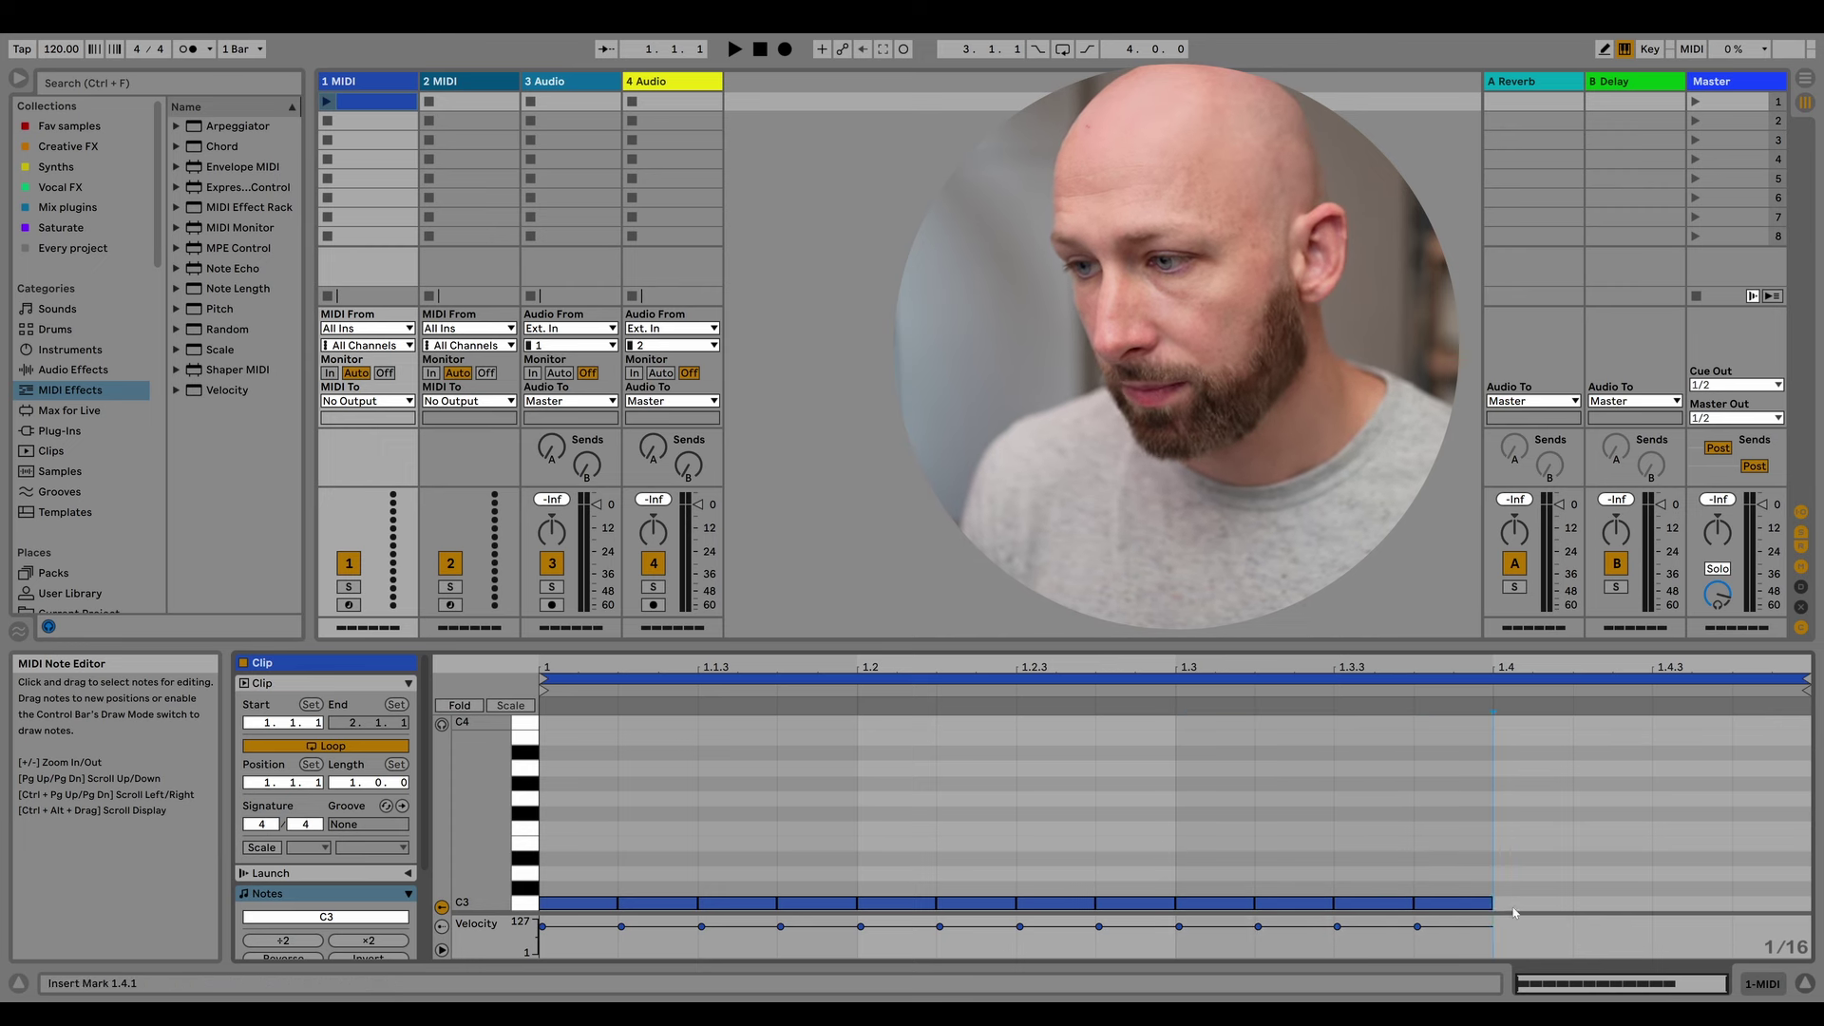
double_click(1531, 903)
double_click(1611, 904)
double_click(1691, 903)
double_click(1770, 903)
left_click_drag(1796, 844, 574, 903)
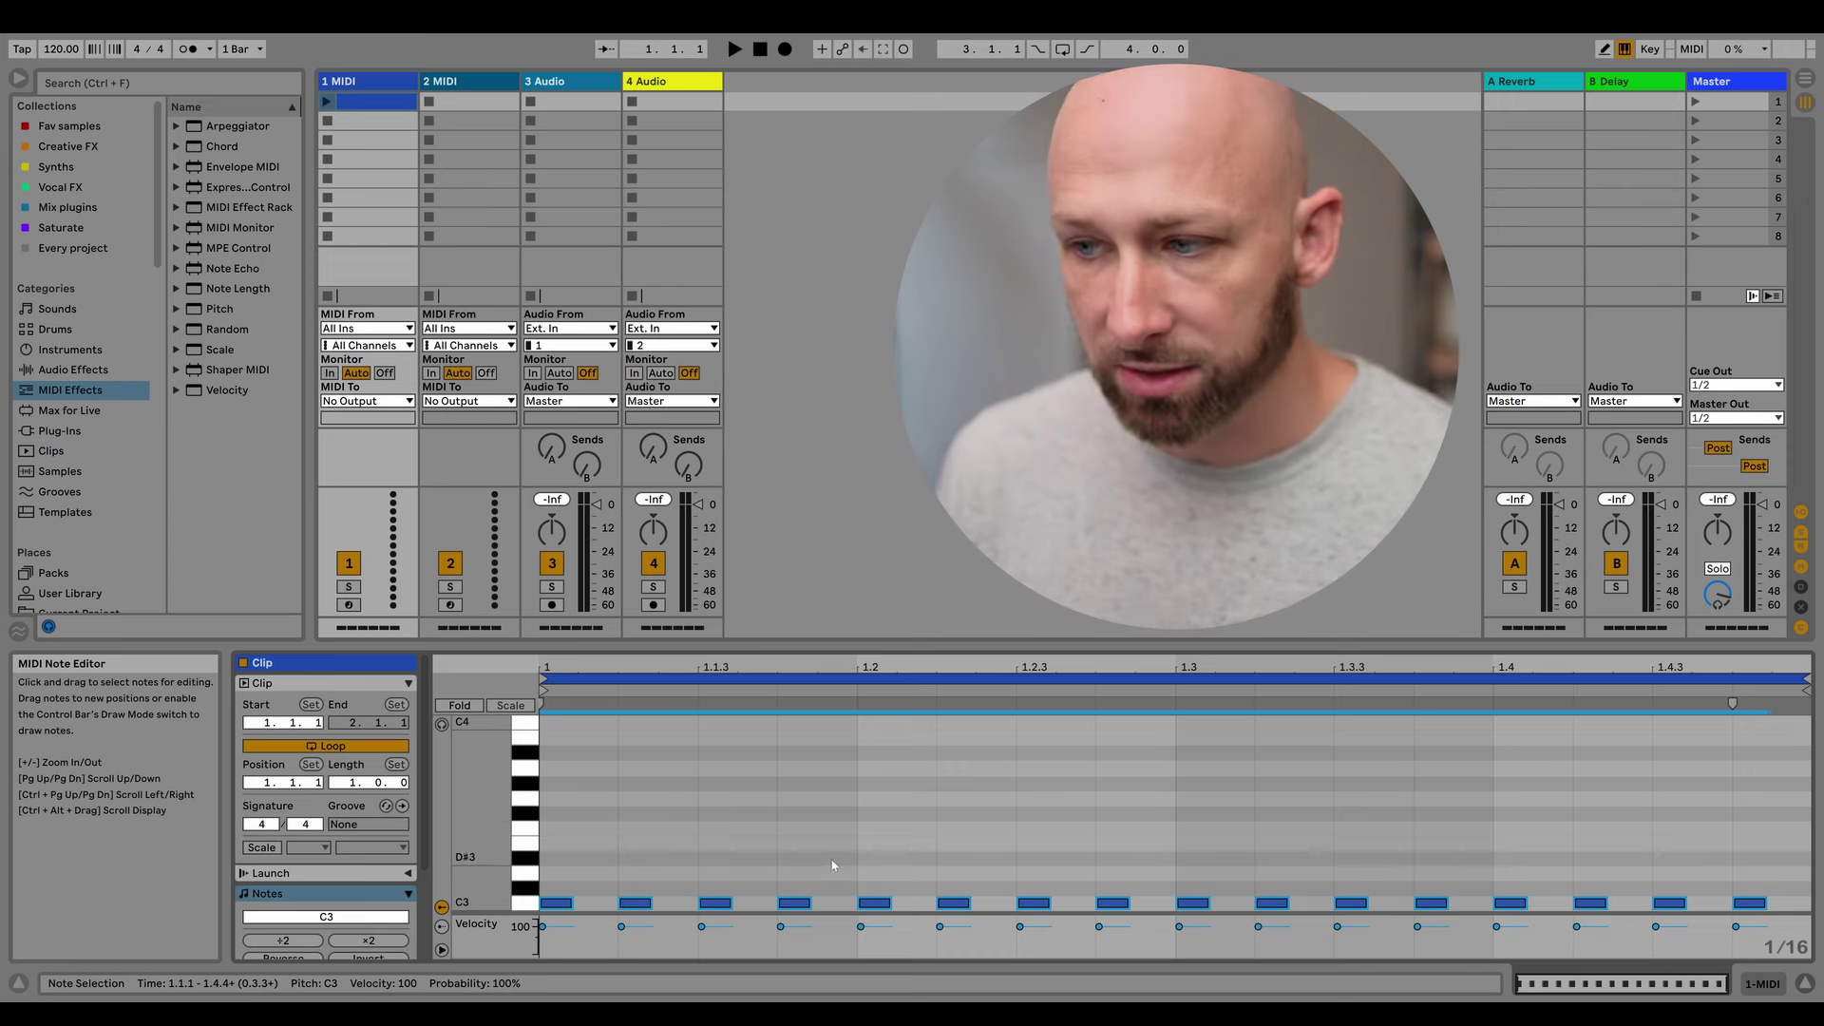
scroll(1088, 790, "down", 2)
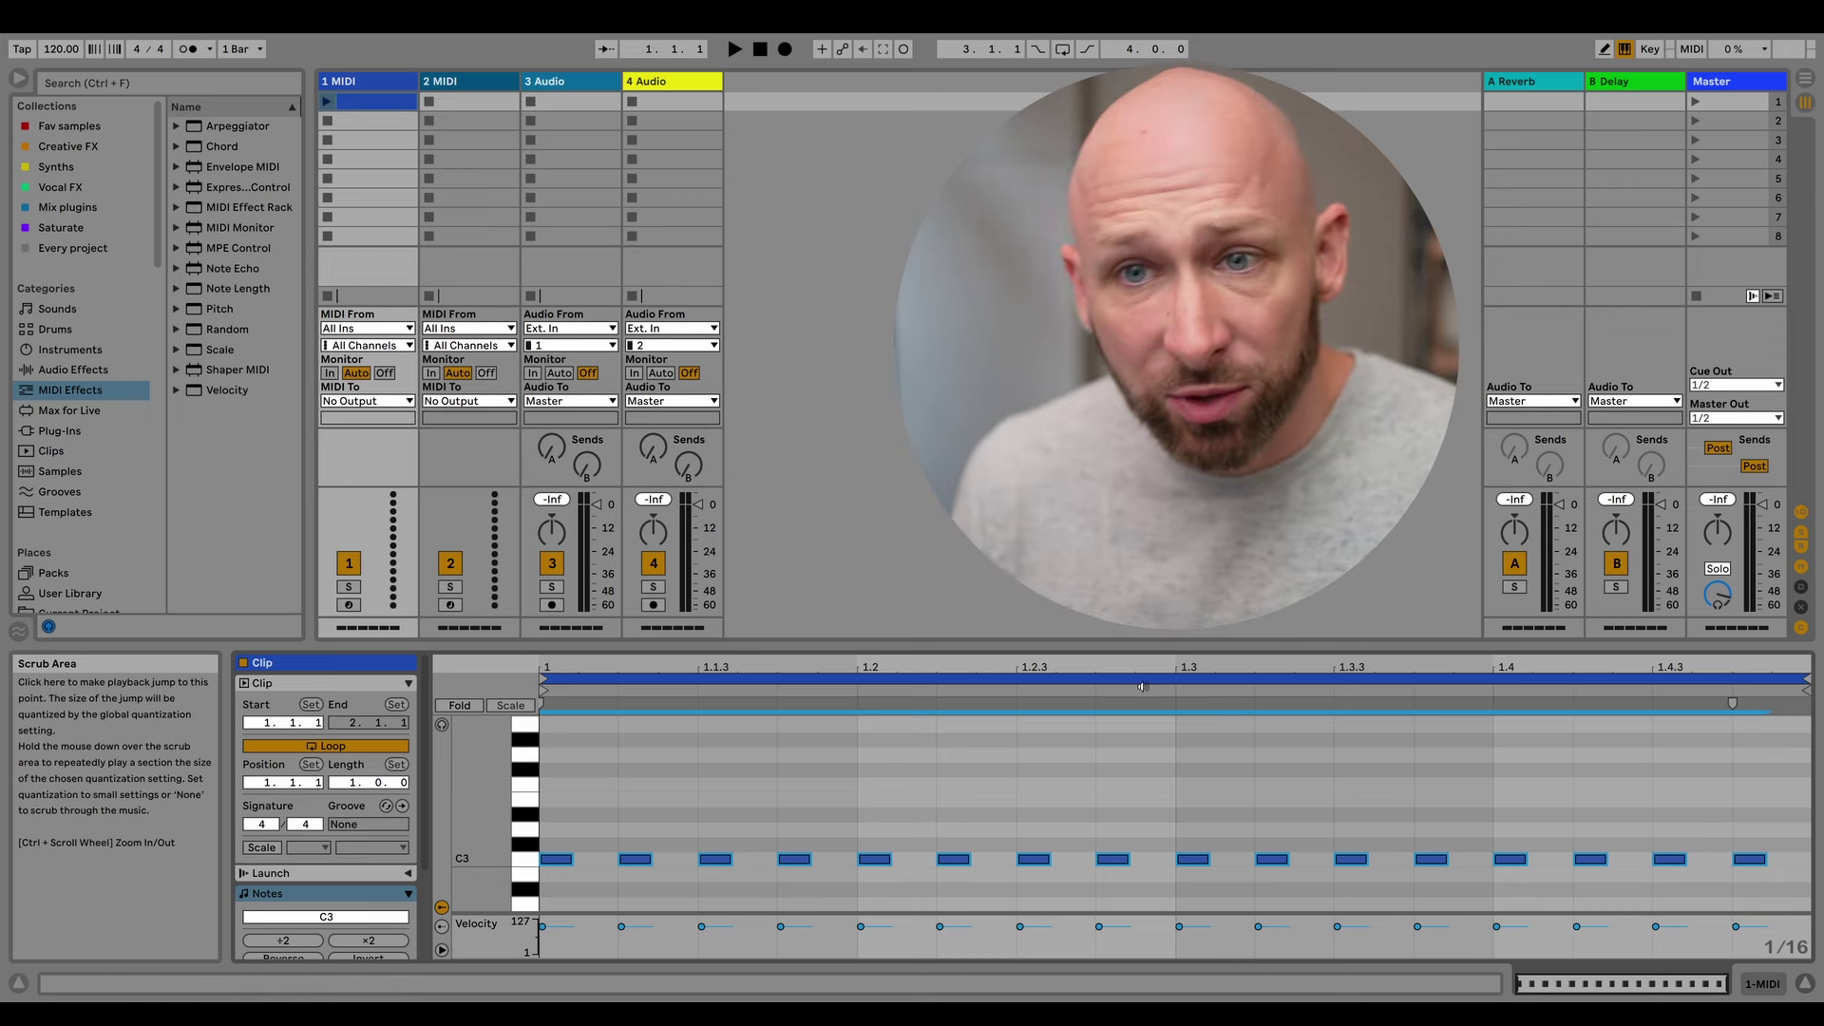
Load Wavetable from the browser's Instruments onto the first MIDI track, making it '1 Wavetable'.
left_click(377, 92)
double_click(377, 93)
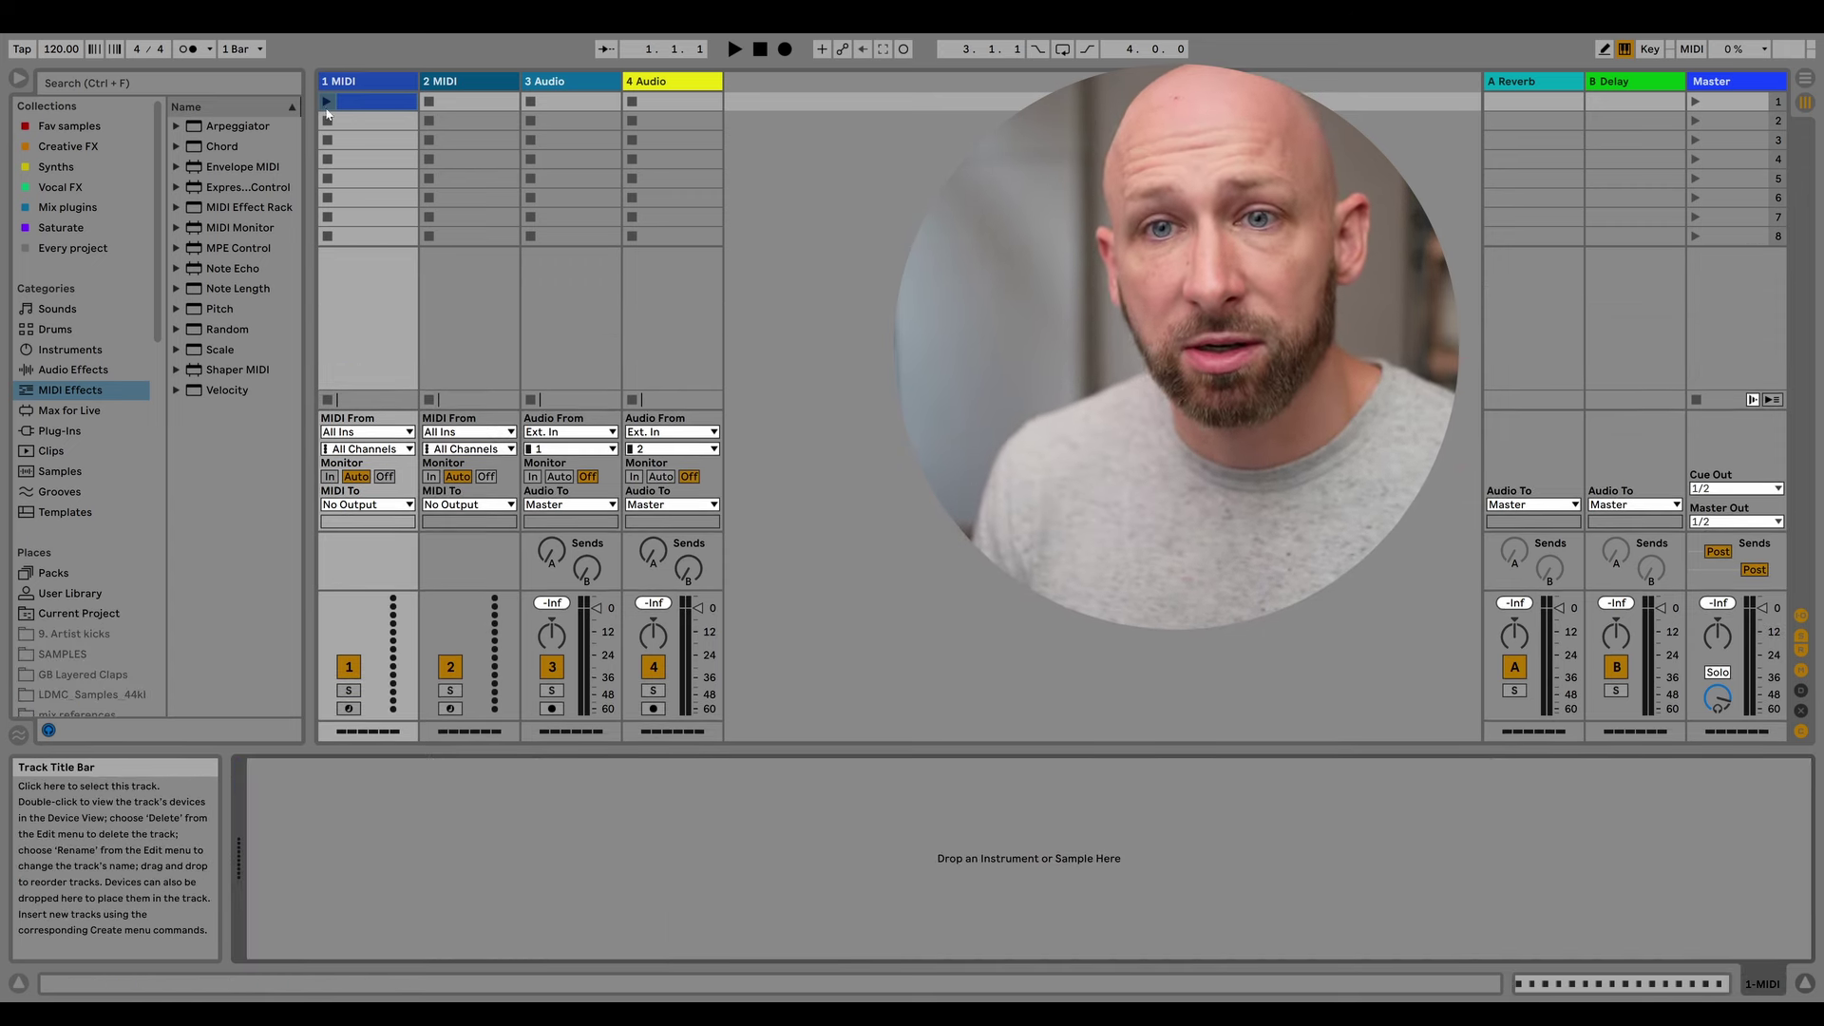
left_click(66, 350)
left_click(213, 371)
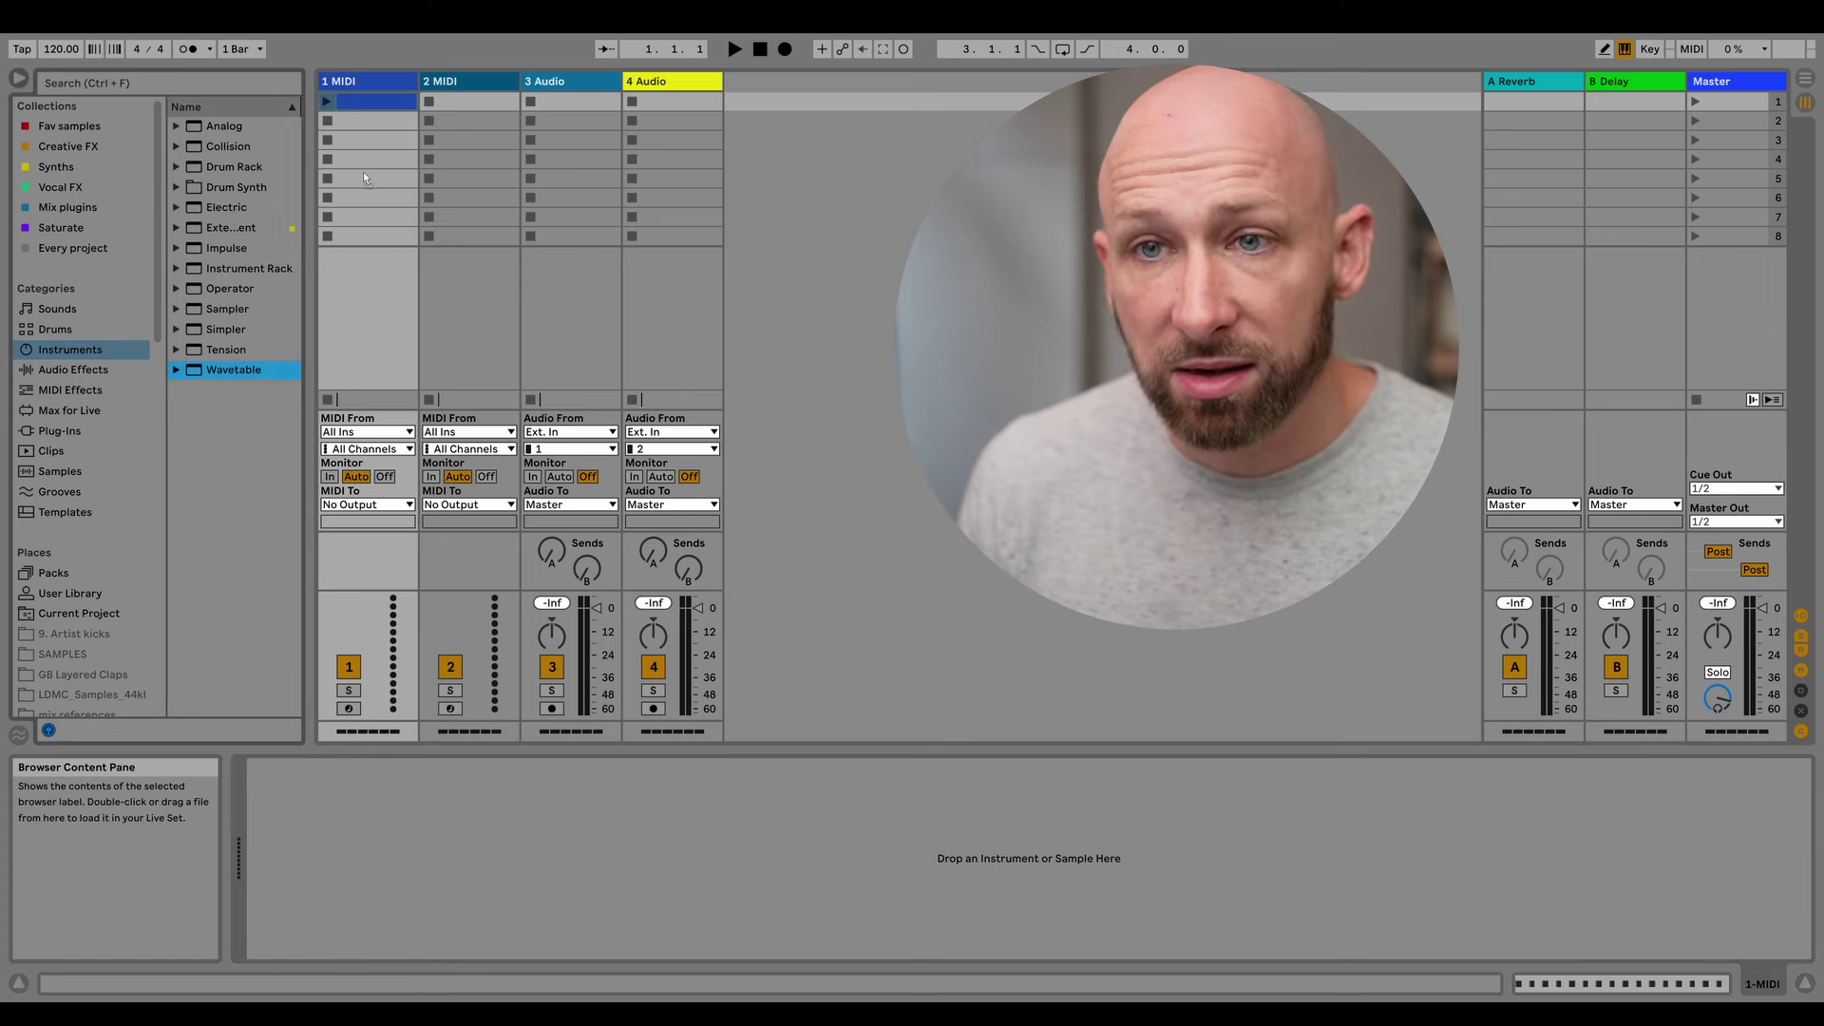
double_click(266, 375)
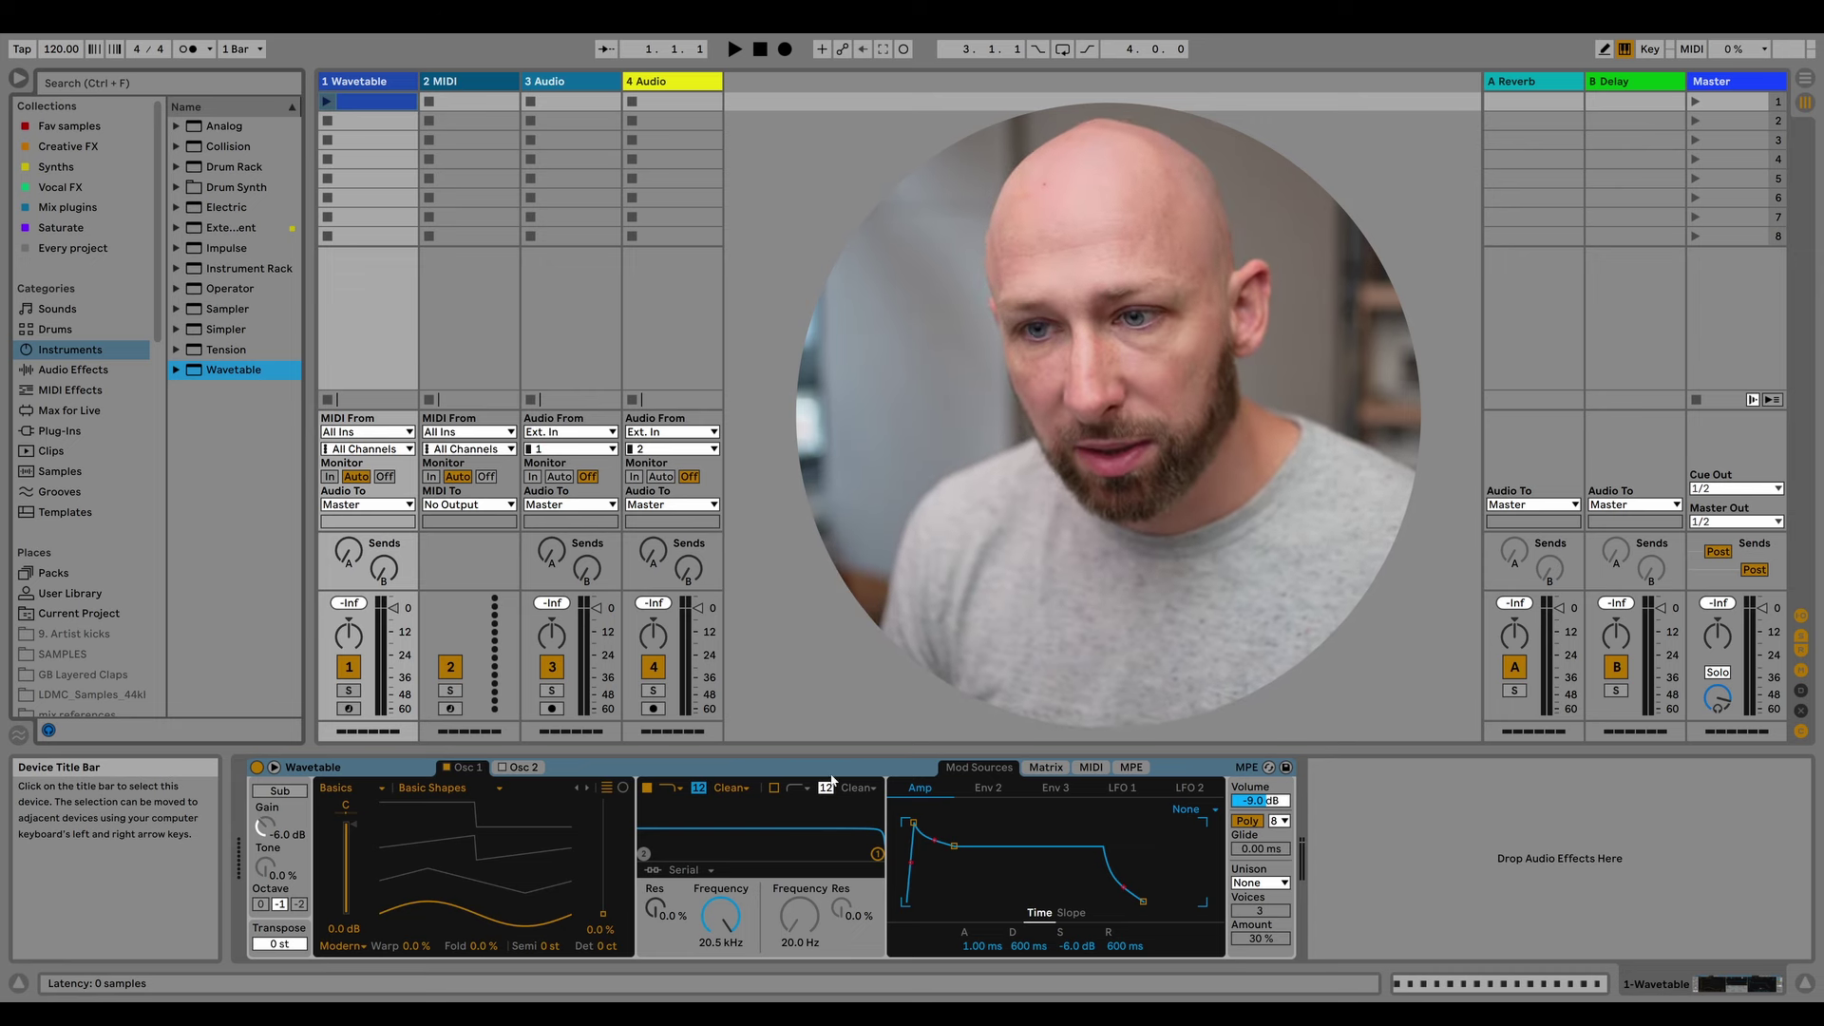
Add Spectrum after Wavetable, then audition a note and raise Osc 1's wavetable position to 67 %.
left_click(73, 370)
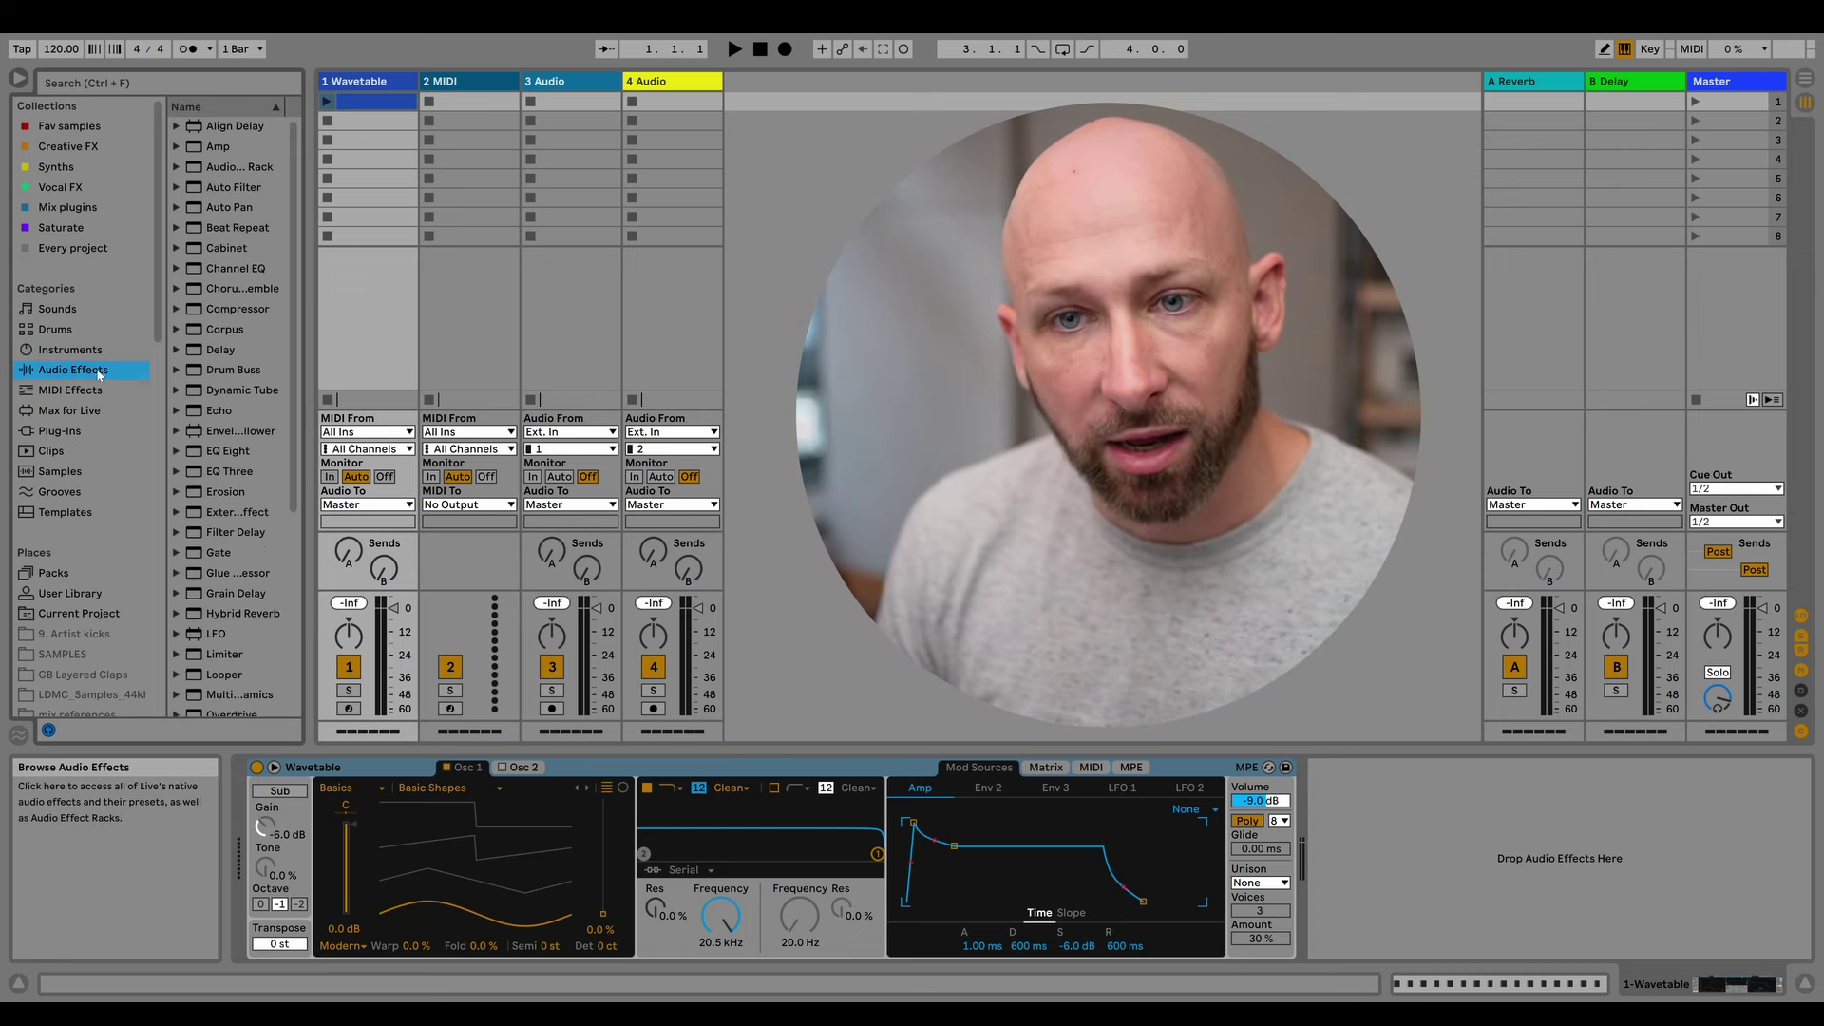
scroll(237, 624, "down", 2)
scroll(236, 624, "down", 2)
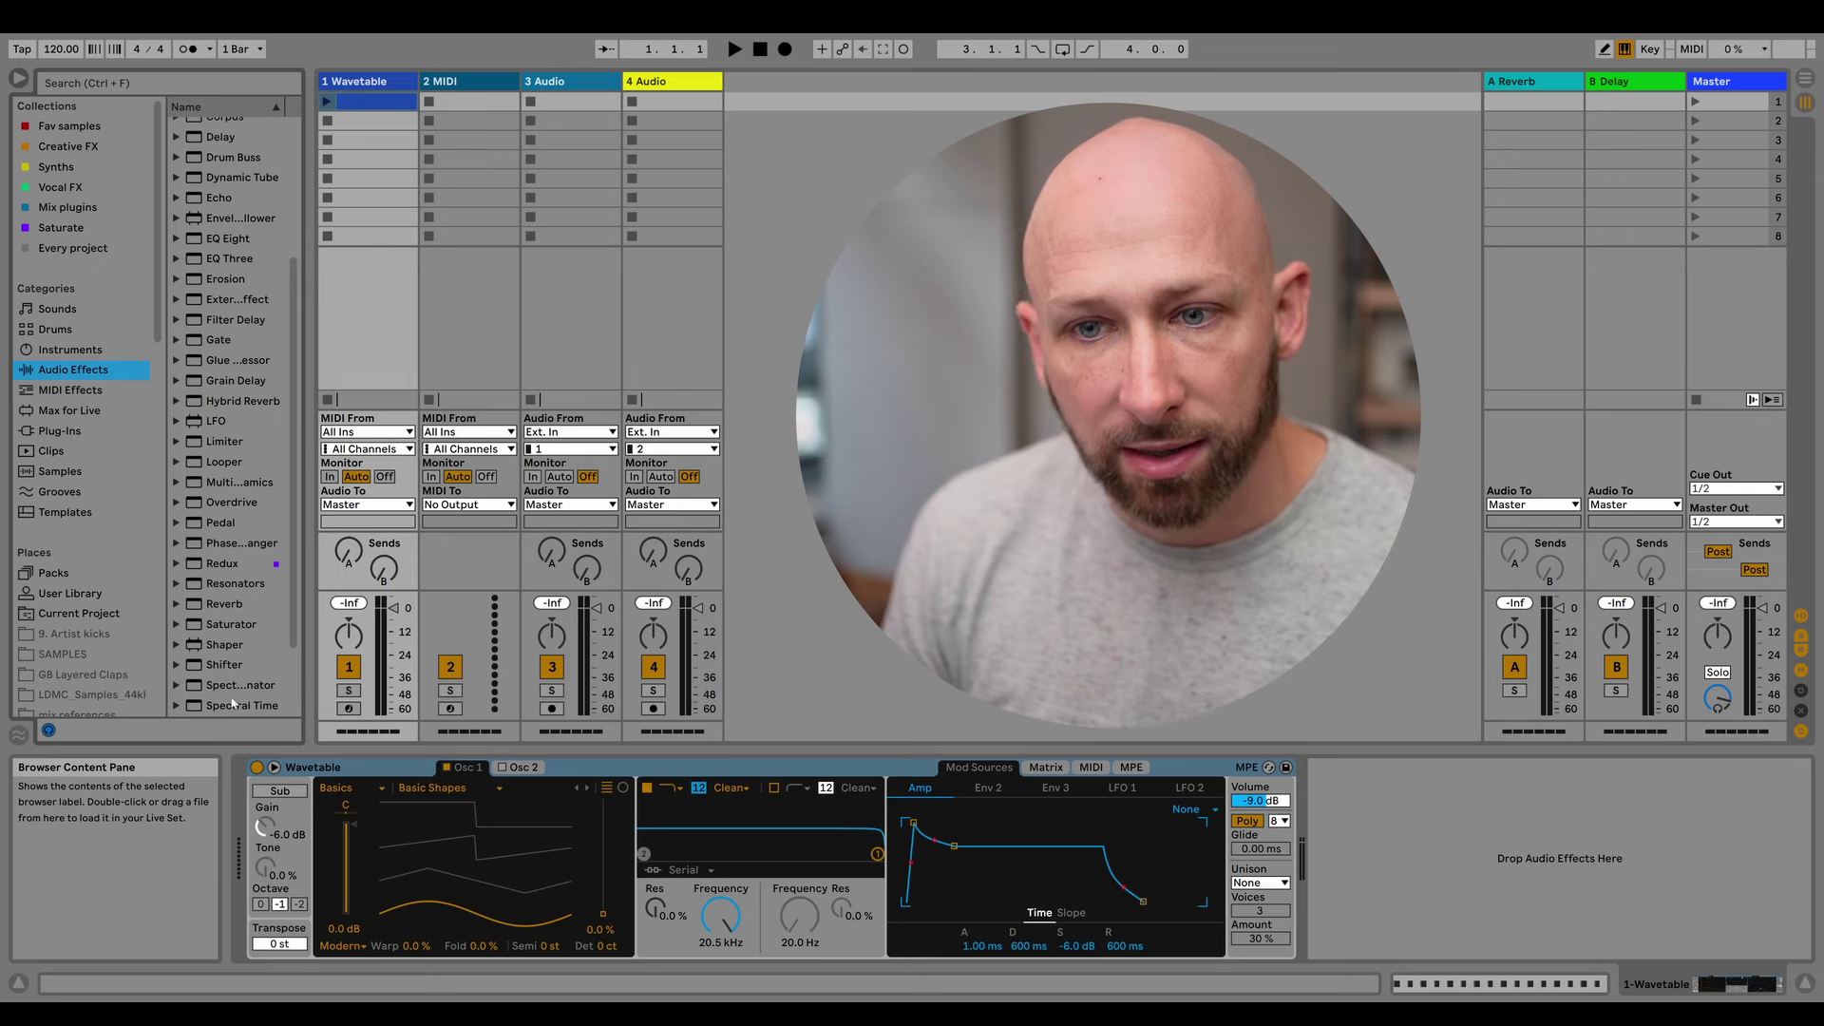
scroll(231, 708, "down", 3)
double_click(232, 657)
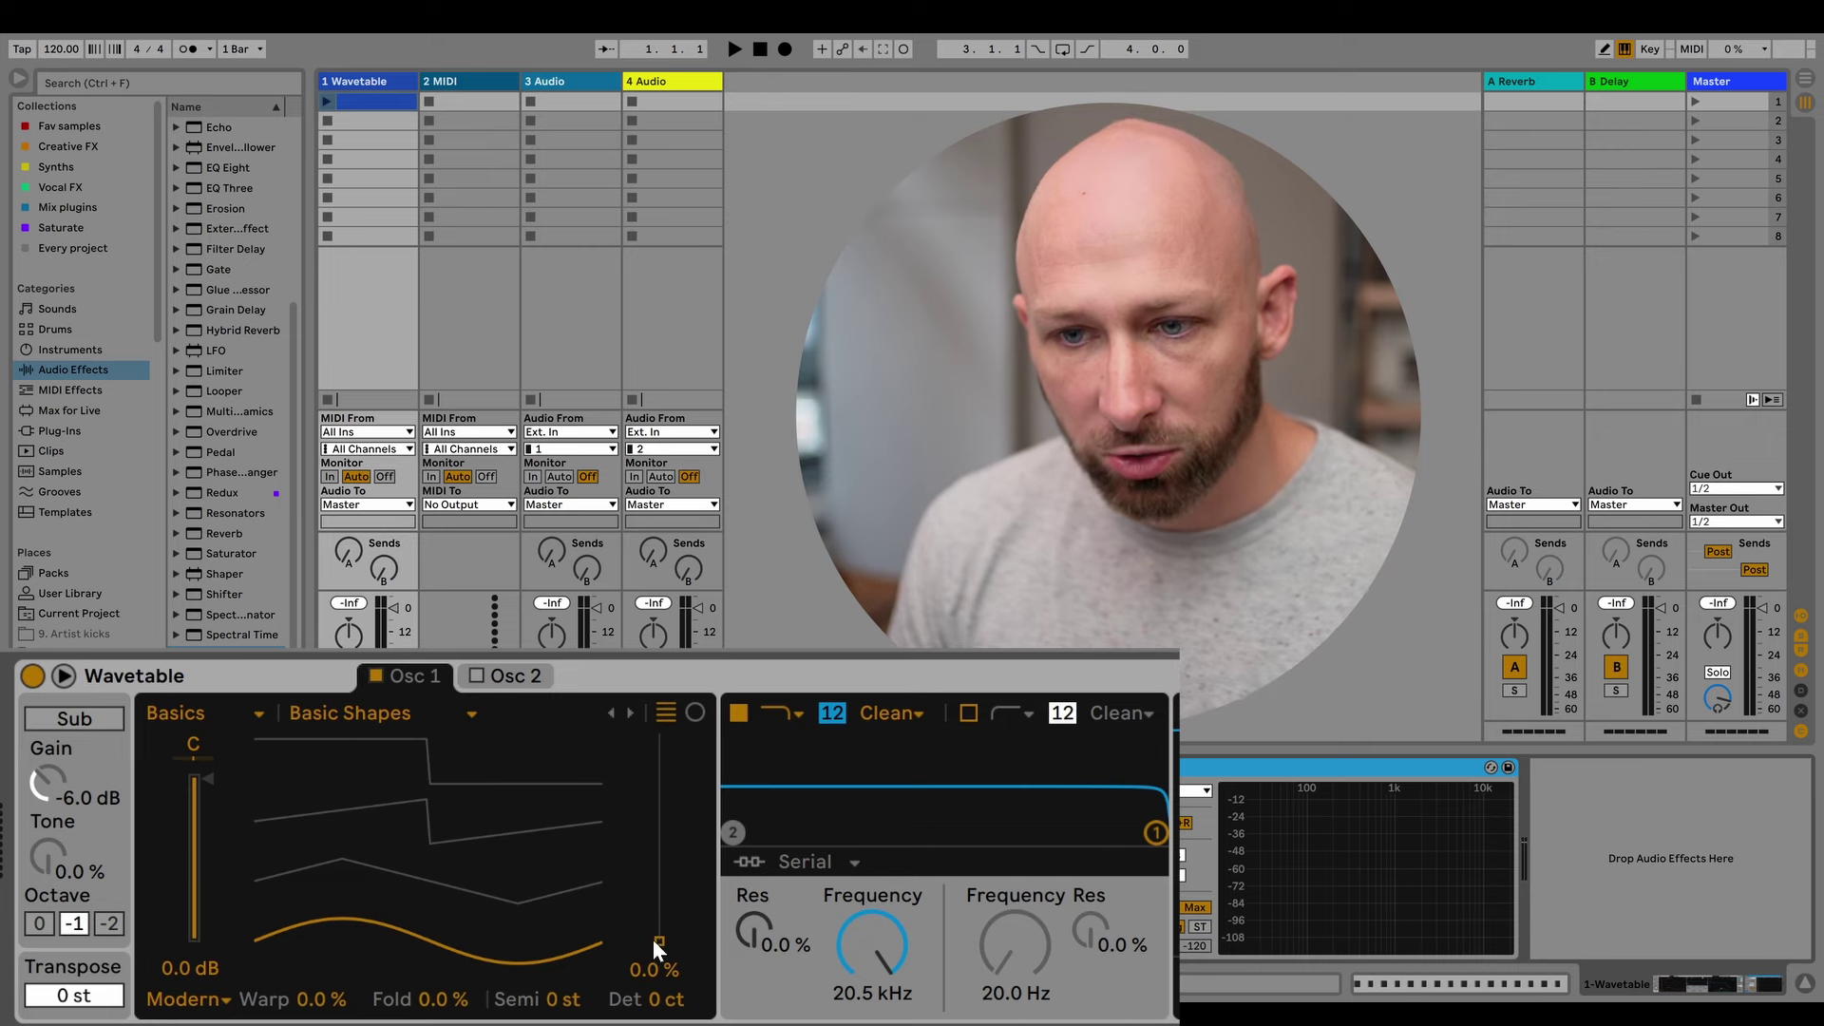
key("a")
key("a")
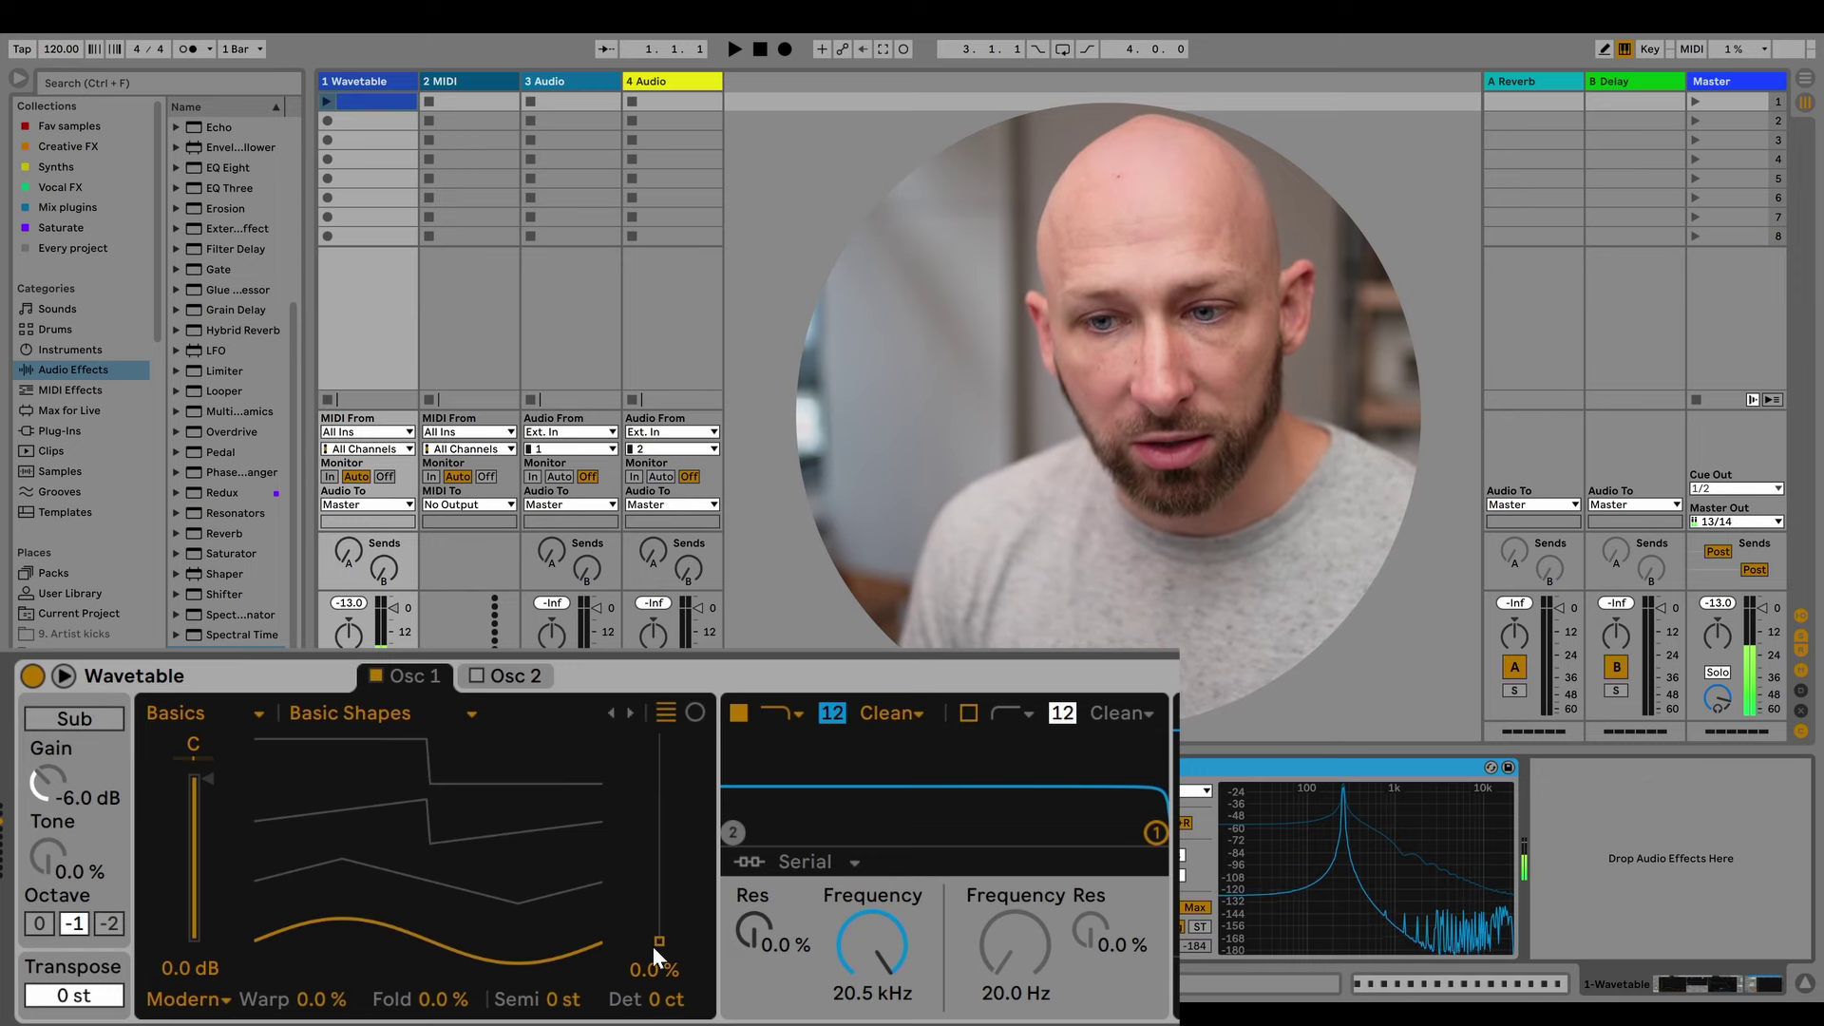
left_click_drag(653, 946, 653, 808)
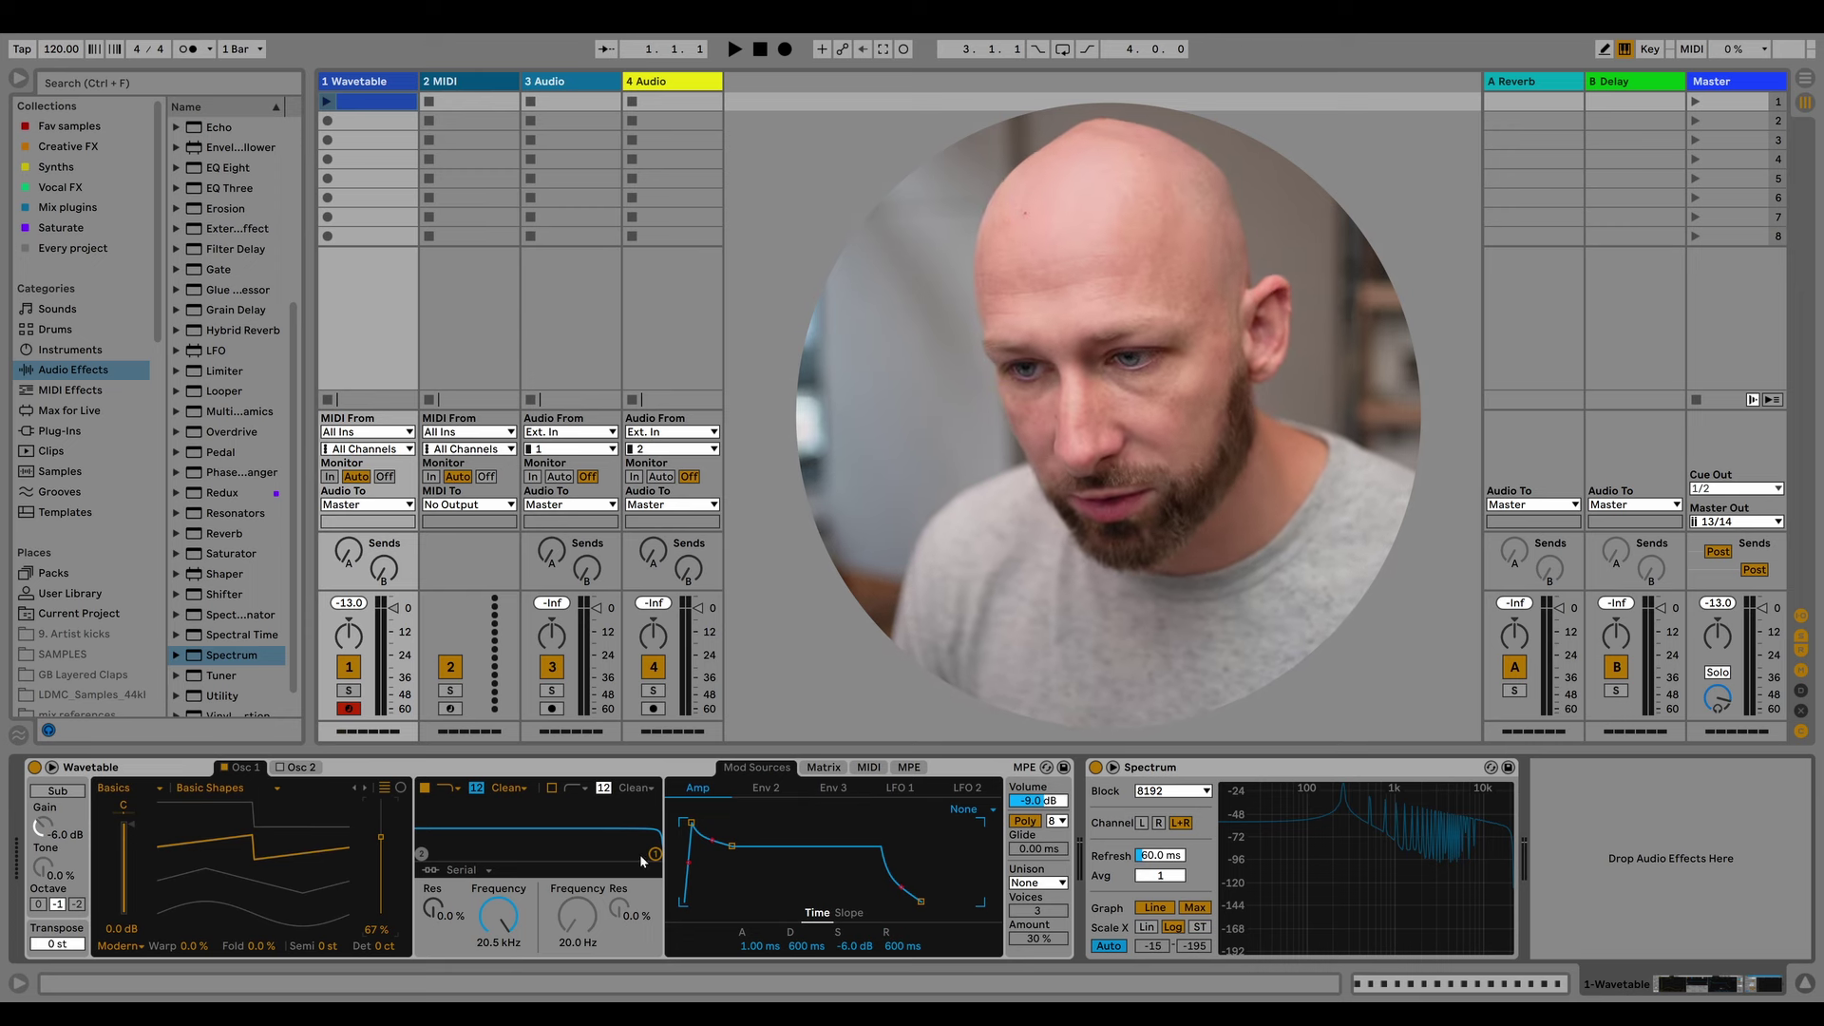
Set the filter to about 63.5 Hz with 23 % resonance, max Amp sustain, and shorten Env 2's decay.
left_click_drag(655, 858, 468, 855)
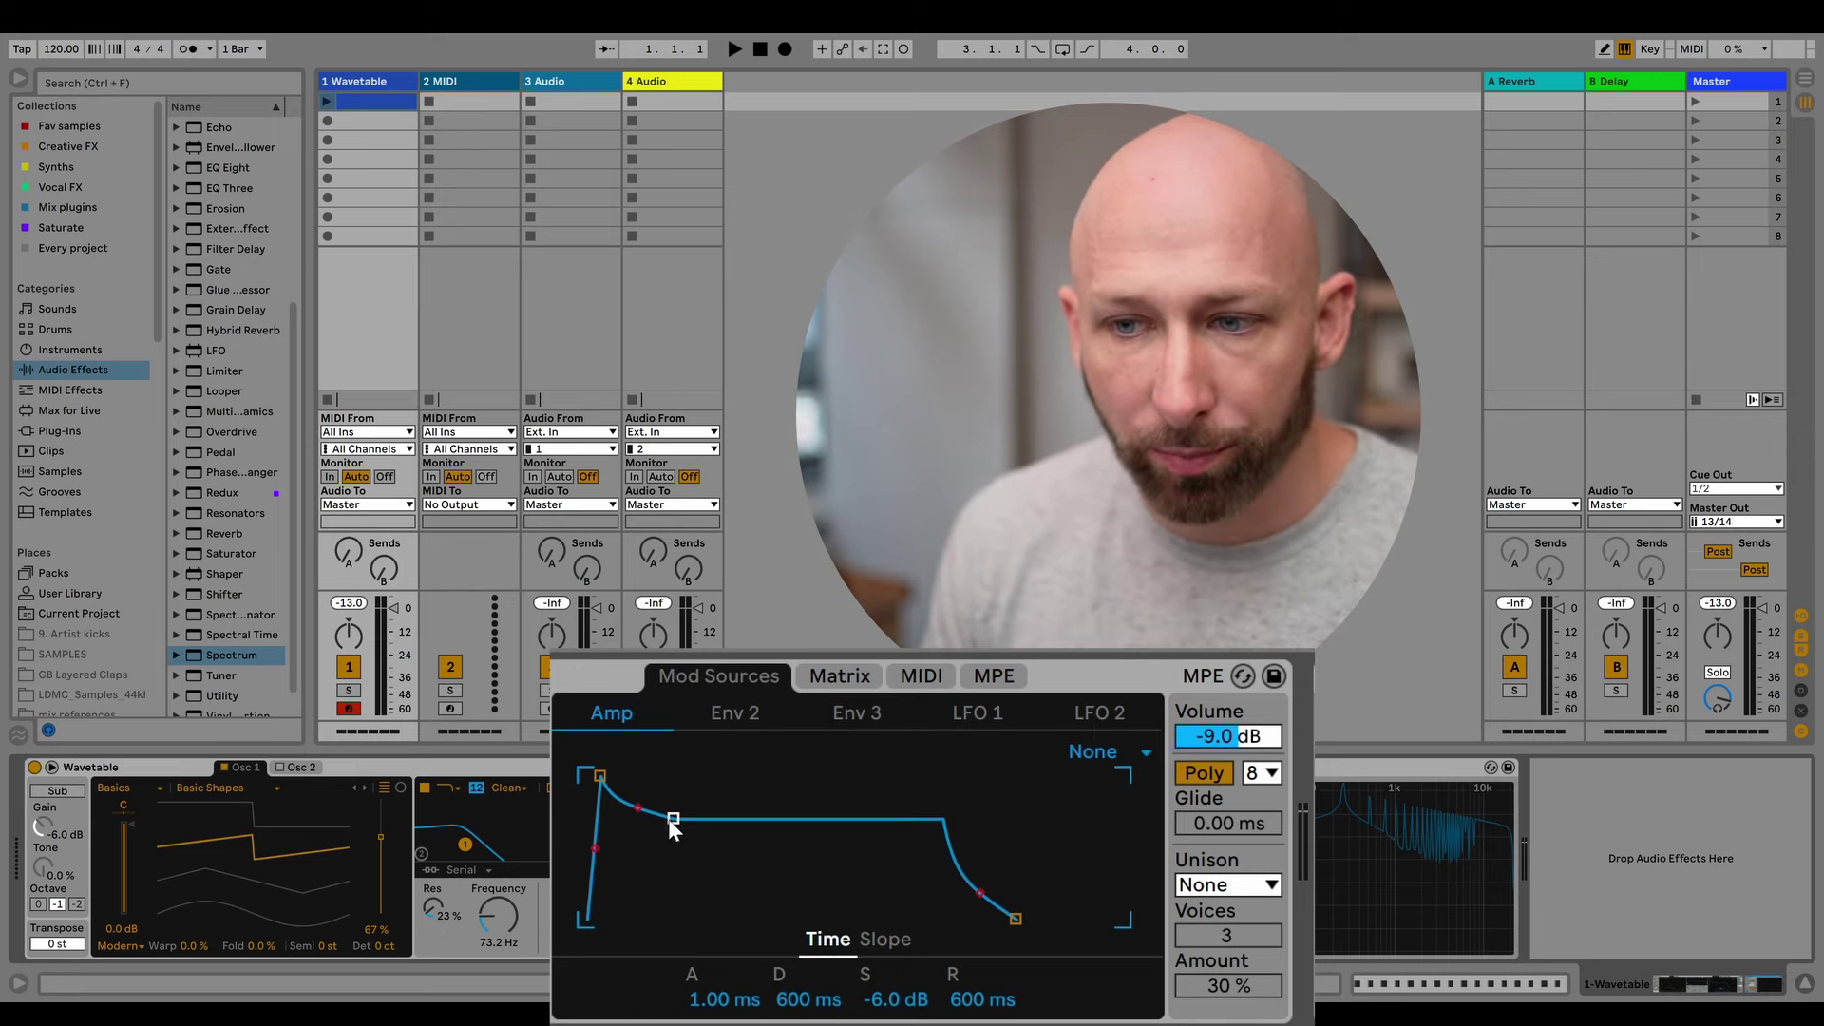
left_click_drag(674, 819, 672, 776)
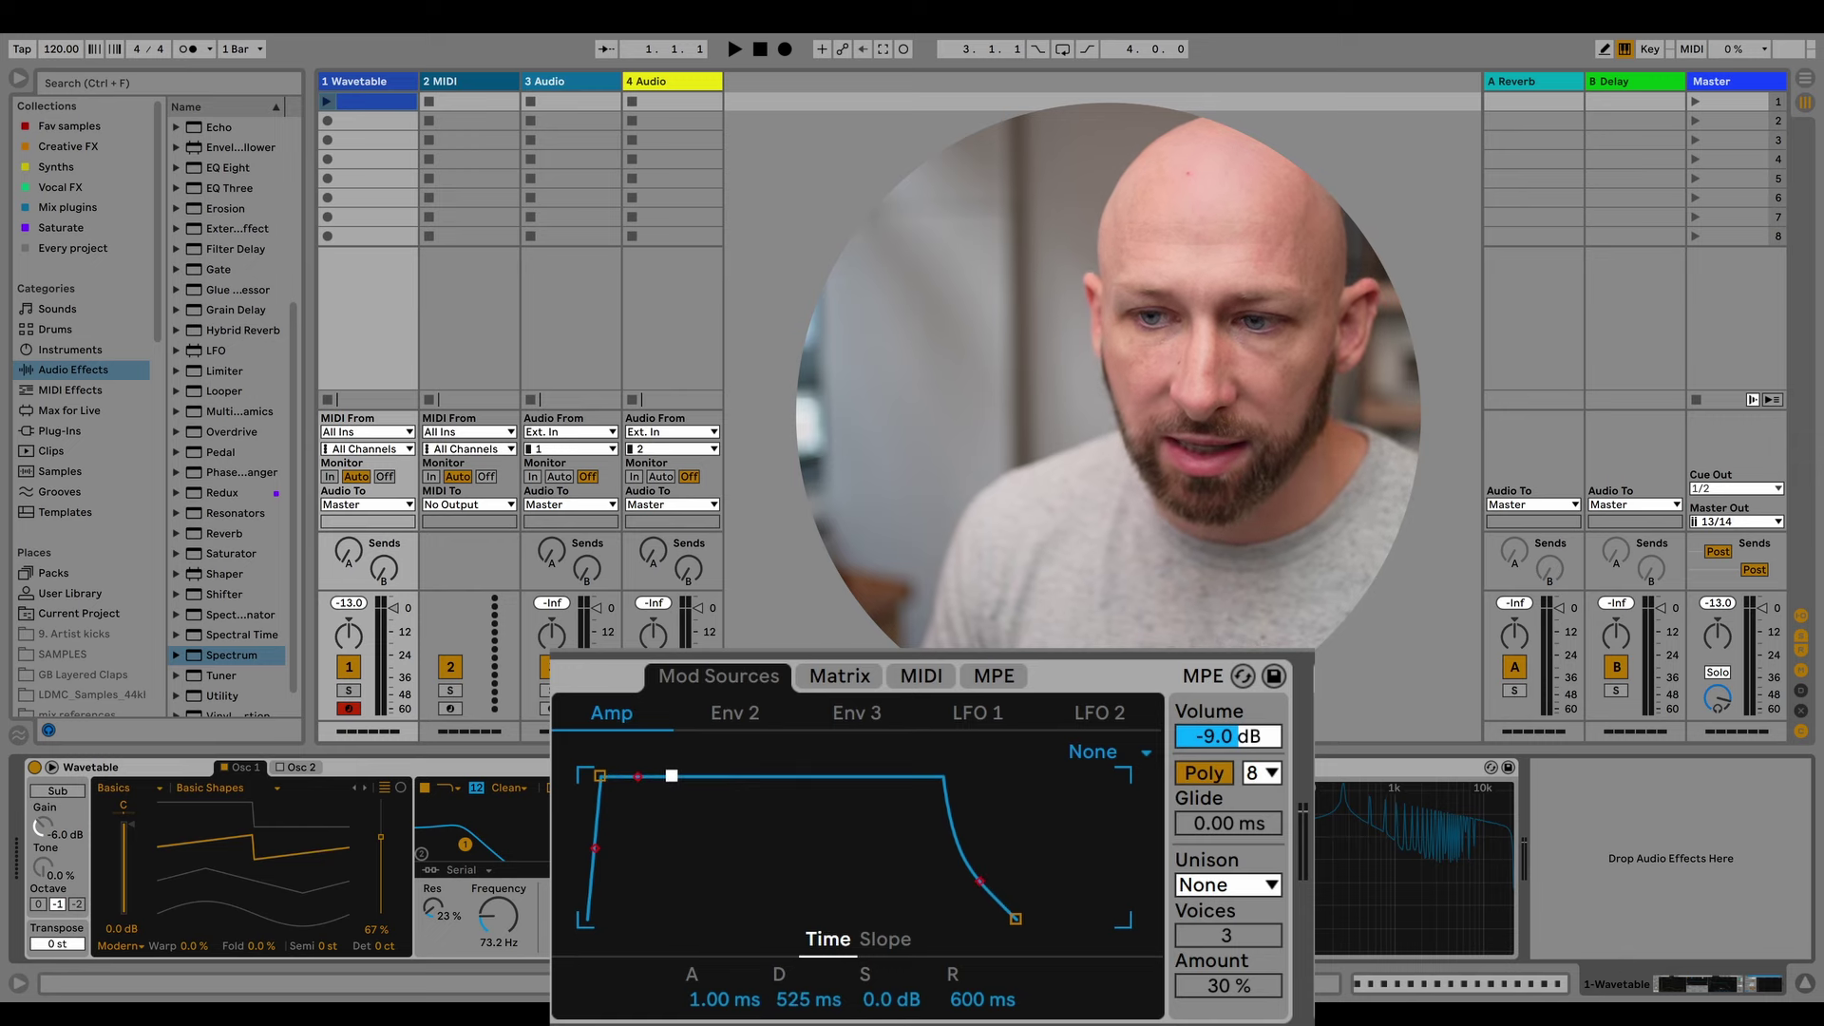
left_click(728, 712)
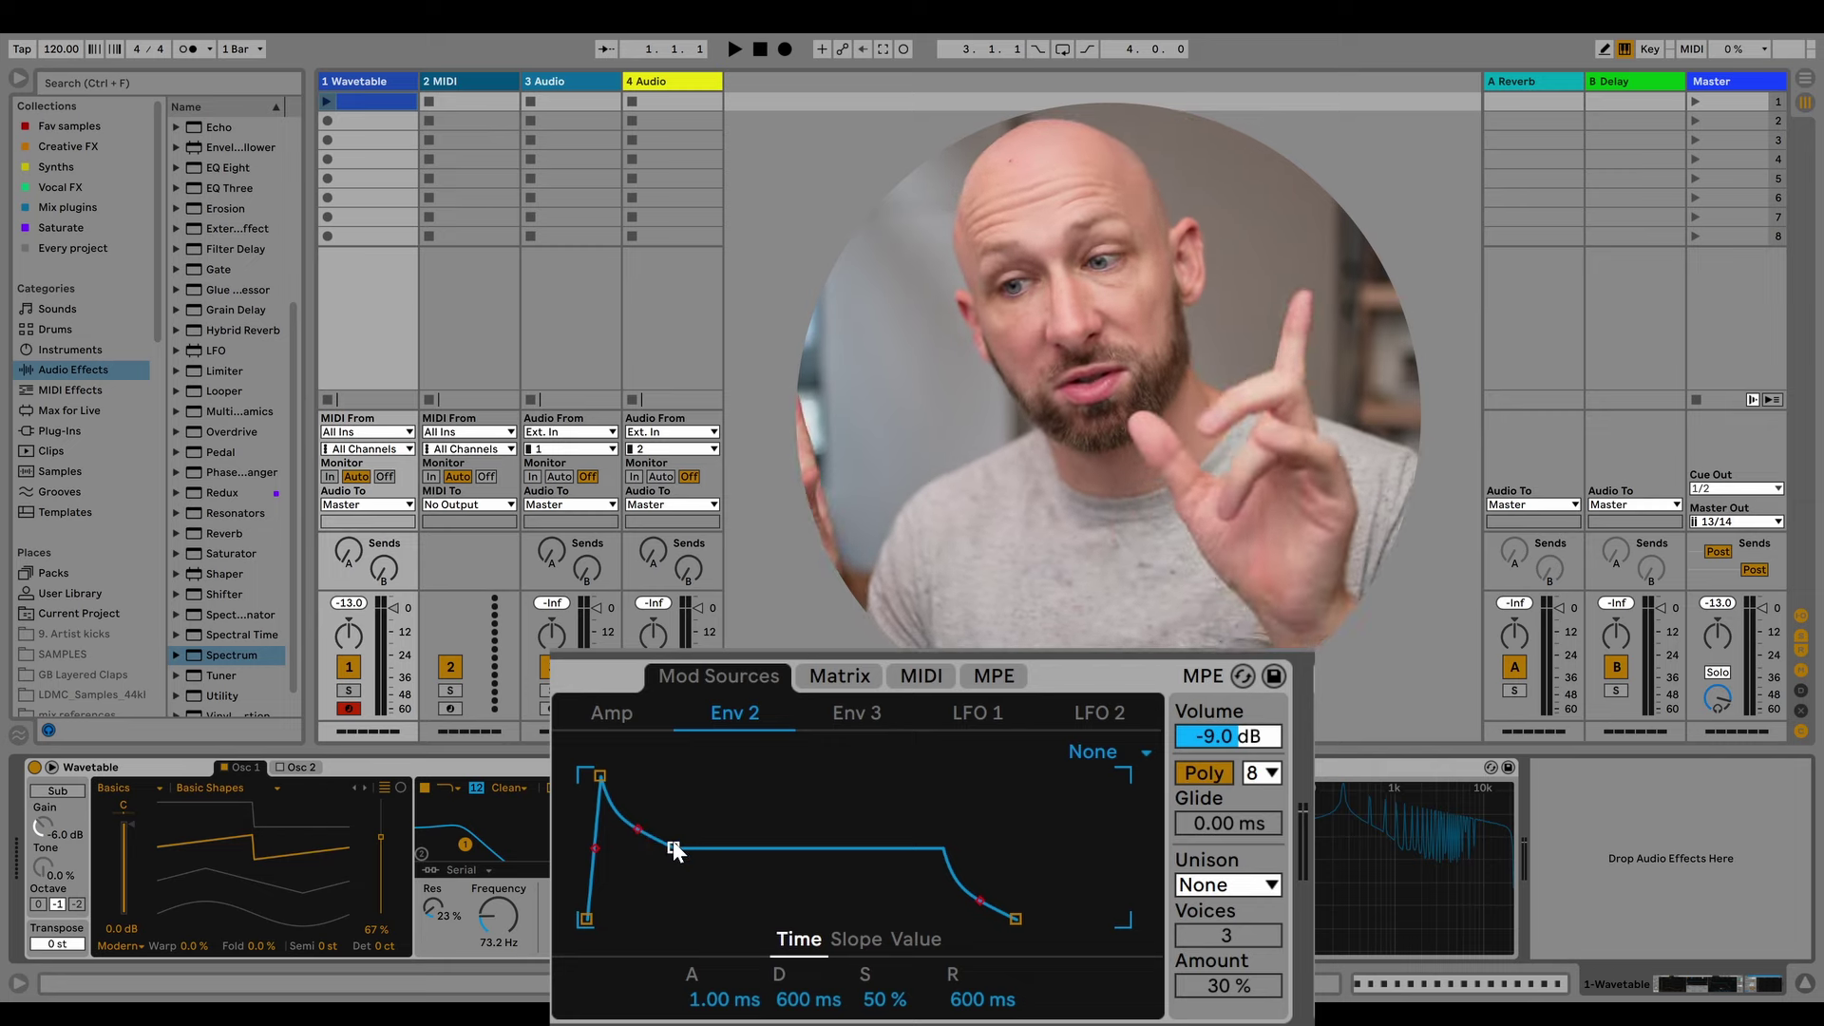
left_click_drag(673, 843, 665, 919)
mouse_move(599, 777)
left_mouse_down()
mouse_move(665, 776)
mouse_move(602, 776)
mouse_move(627, 776)
left_mouse_up()
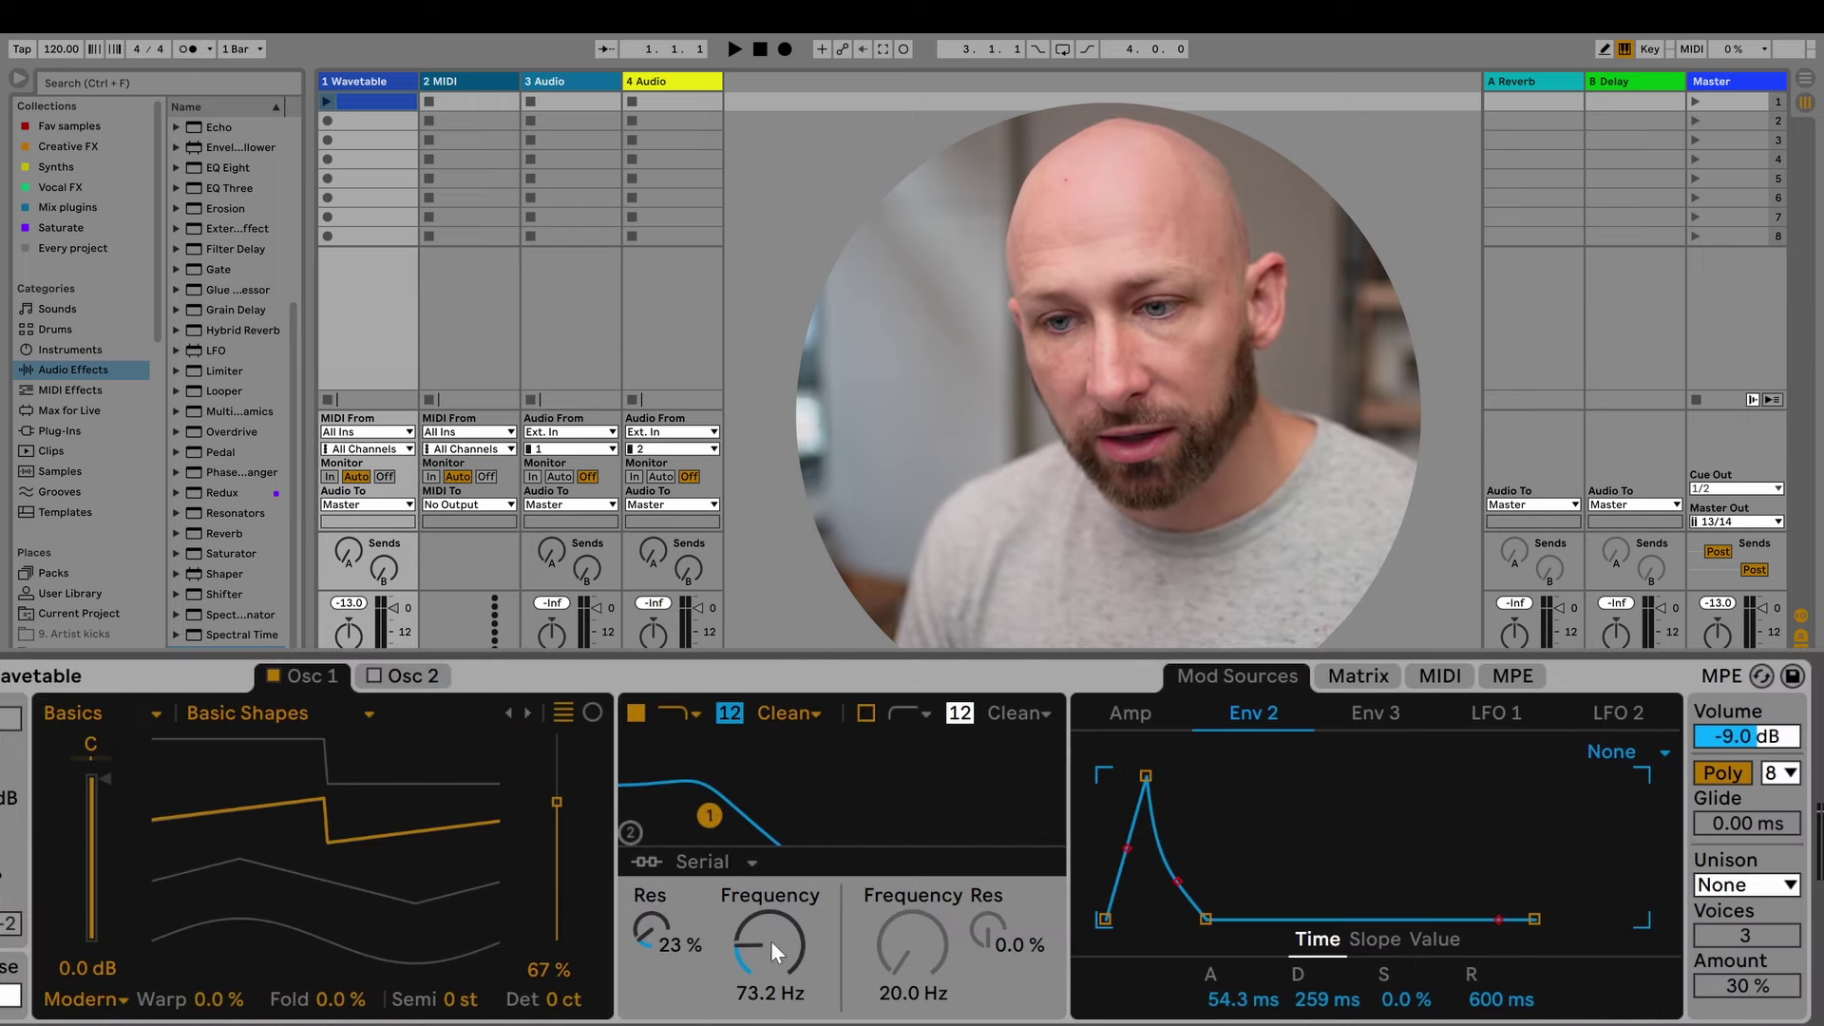
Fine-tune the cutoff in the bass range and adjust Env 2's attack after checking the modulation matrix.
mouse_move(708, 815)
left_mouse_down()
mouse_move(836, 815)
mouse_move(702, 815)
left_mouse_up()
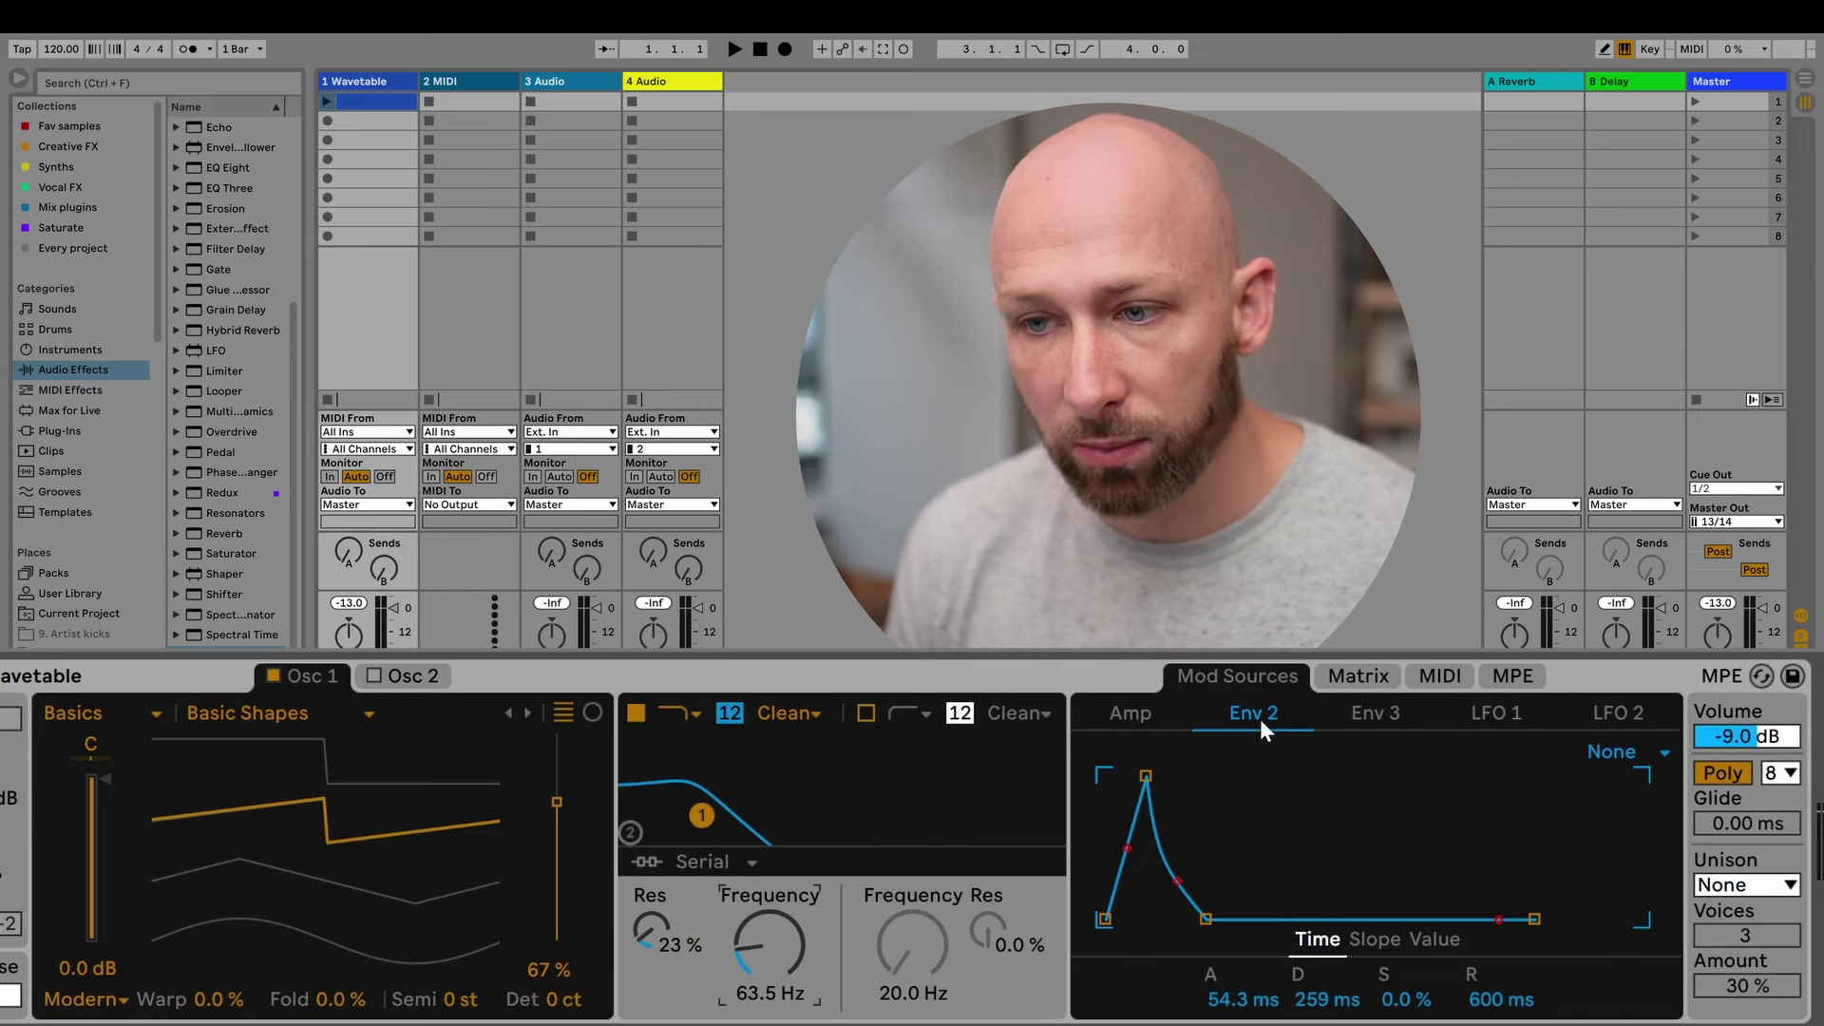
left_click(1365, 672)
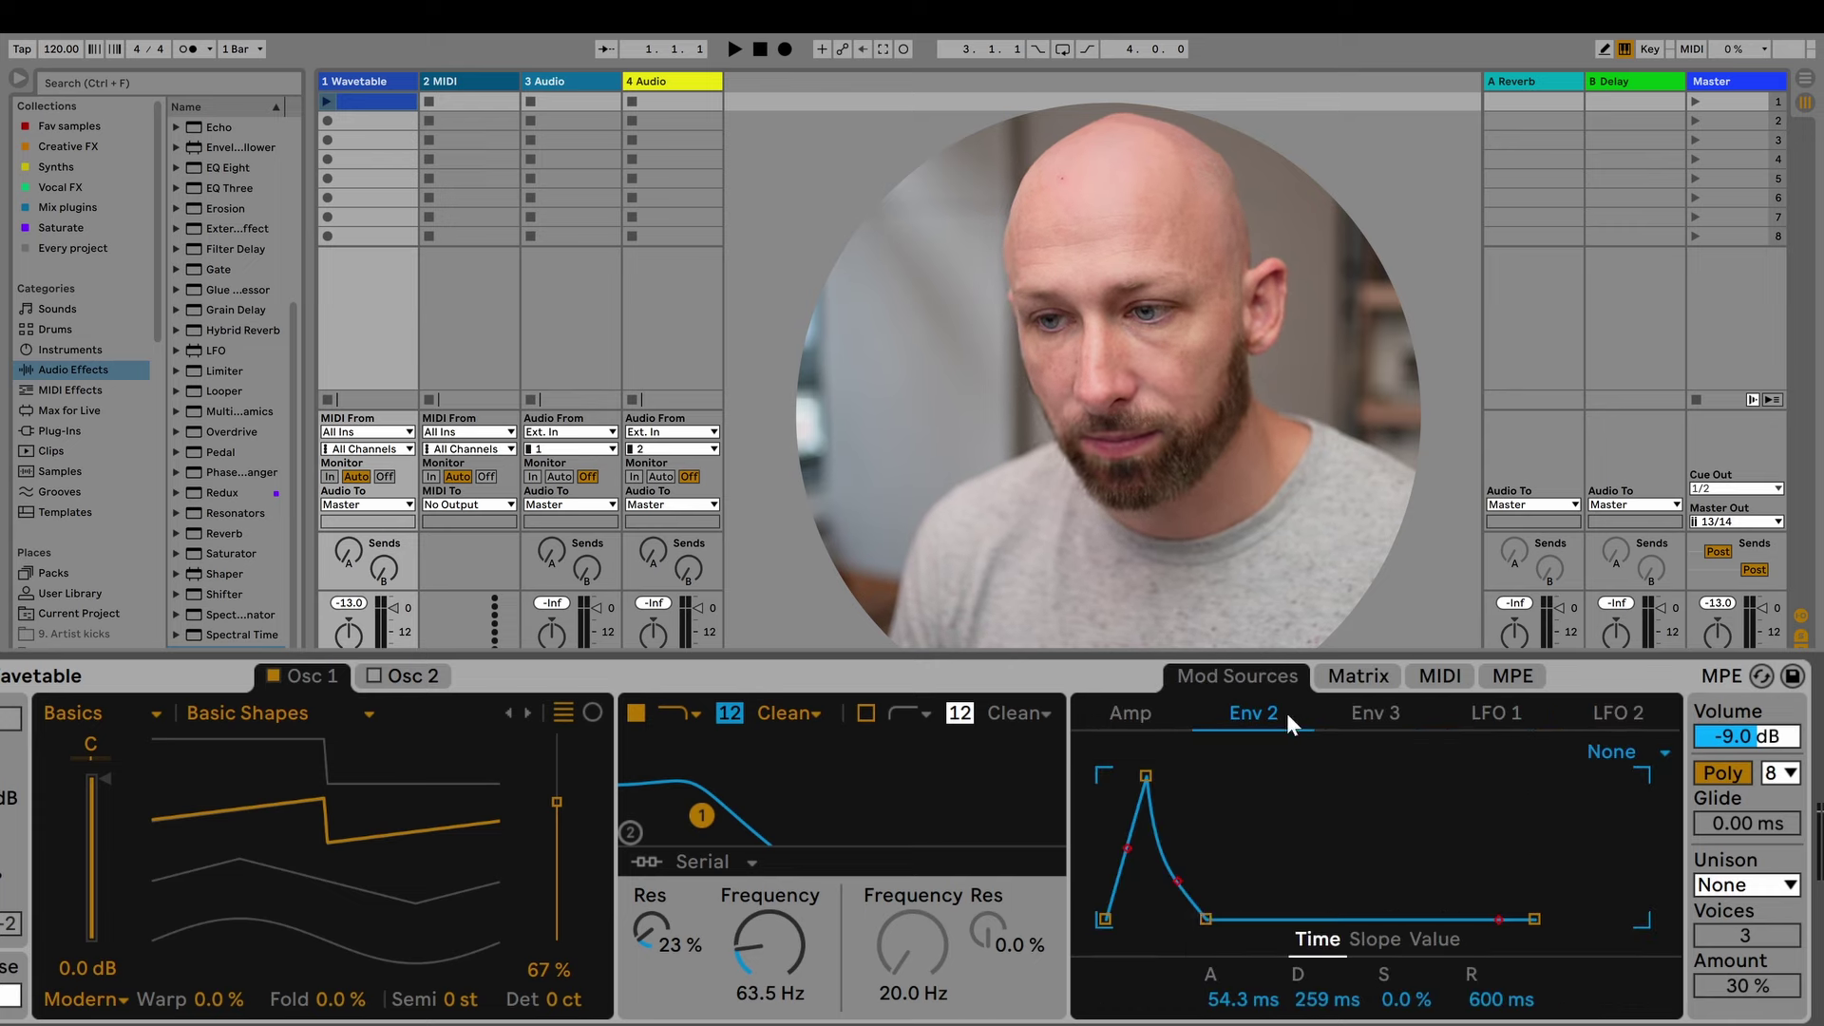
left_click(1258, 682)
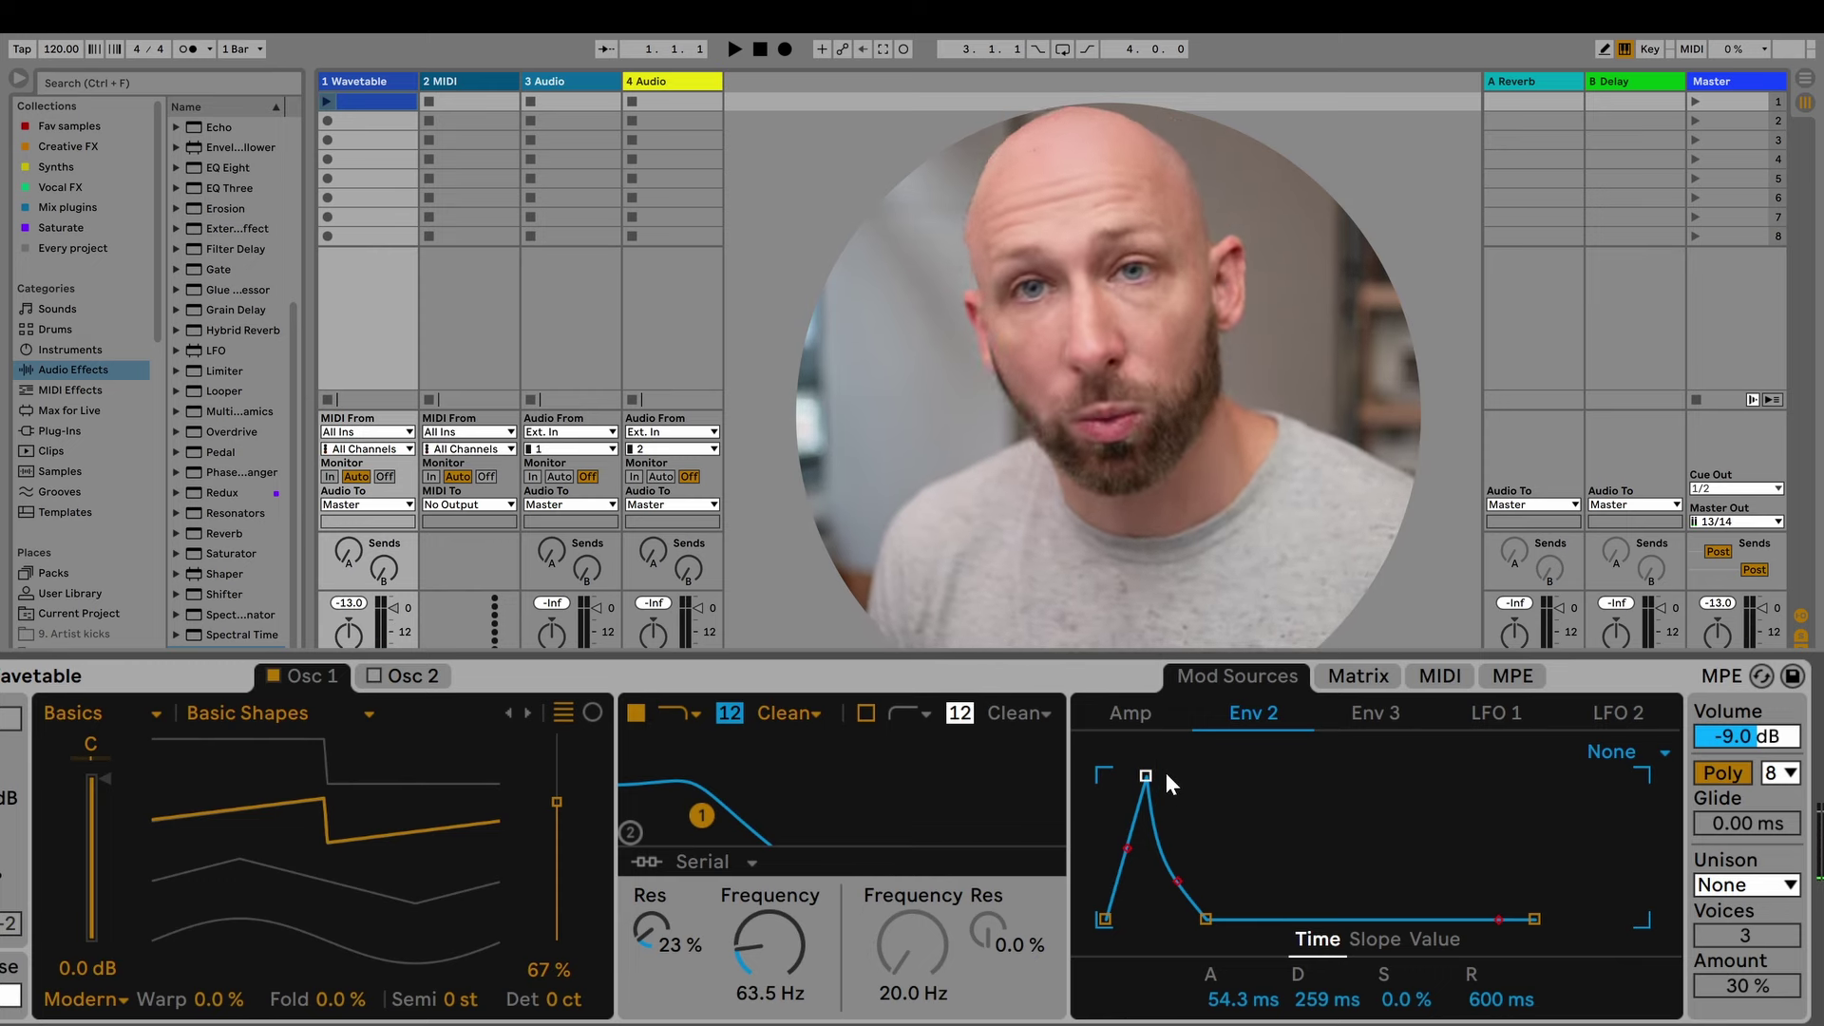
mouse_move(1158, 768)
left_mouse_down()
mouse_move(1194, 767)
mouse_move(1102, 775)
mouse_move(1152, 775)
mouse_move(1127, 775)
left_mouse_up()
Launch the bassline clip and transpose all sixteen notes down an octave from C3 to C2.
left_click(326, 102)
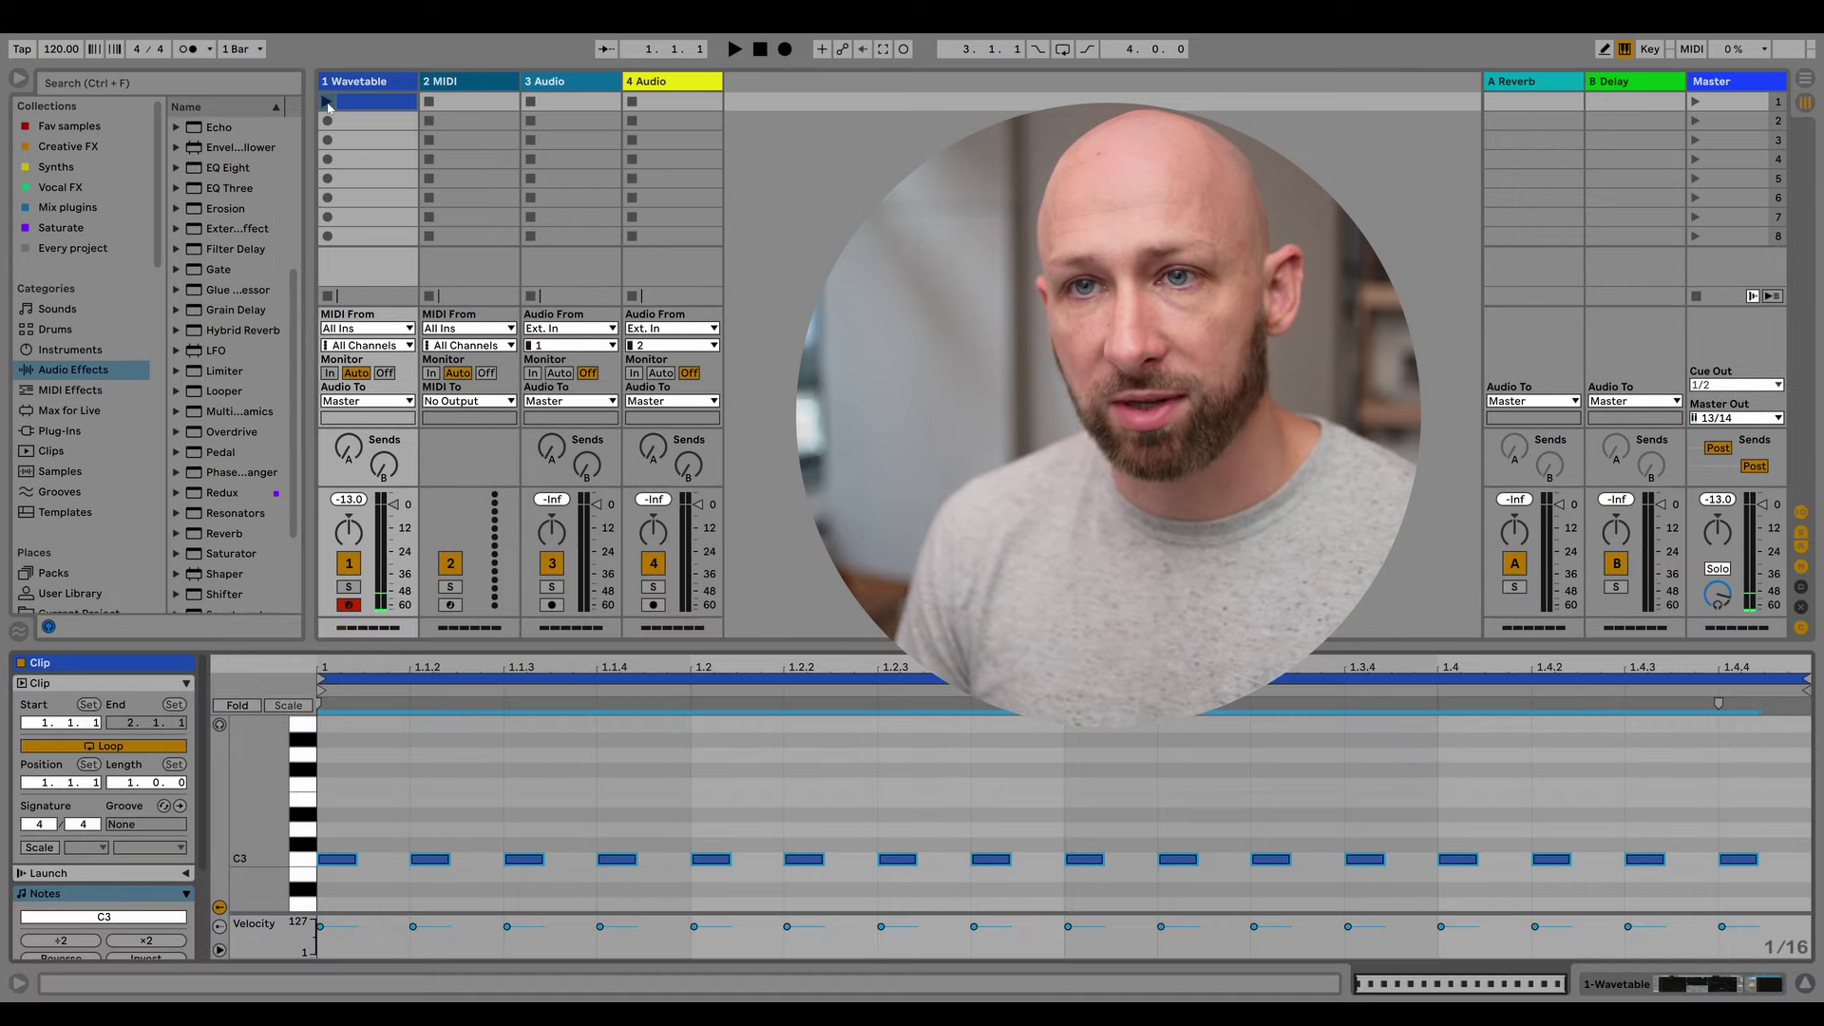
left_click(1236, 839)
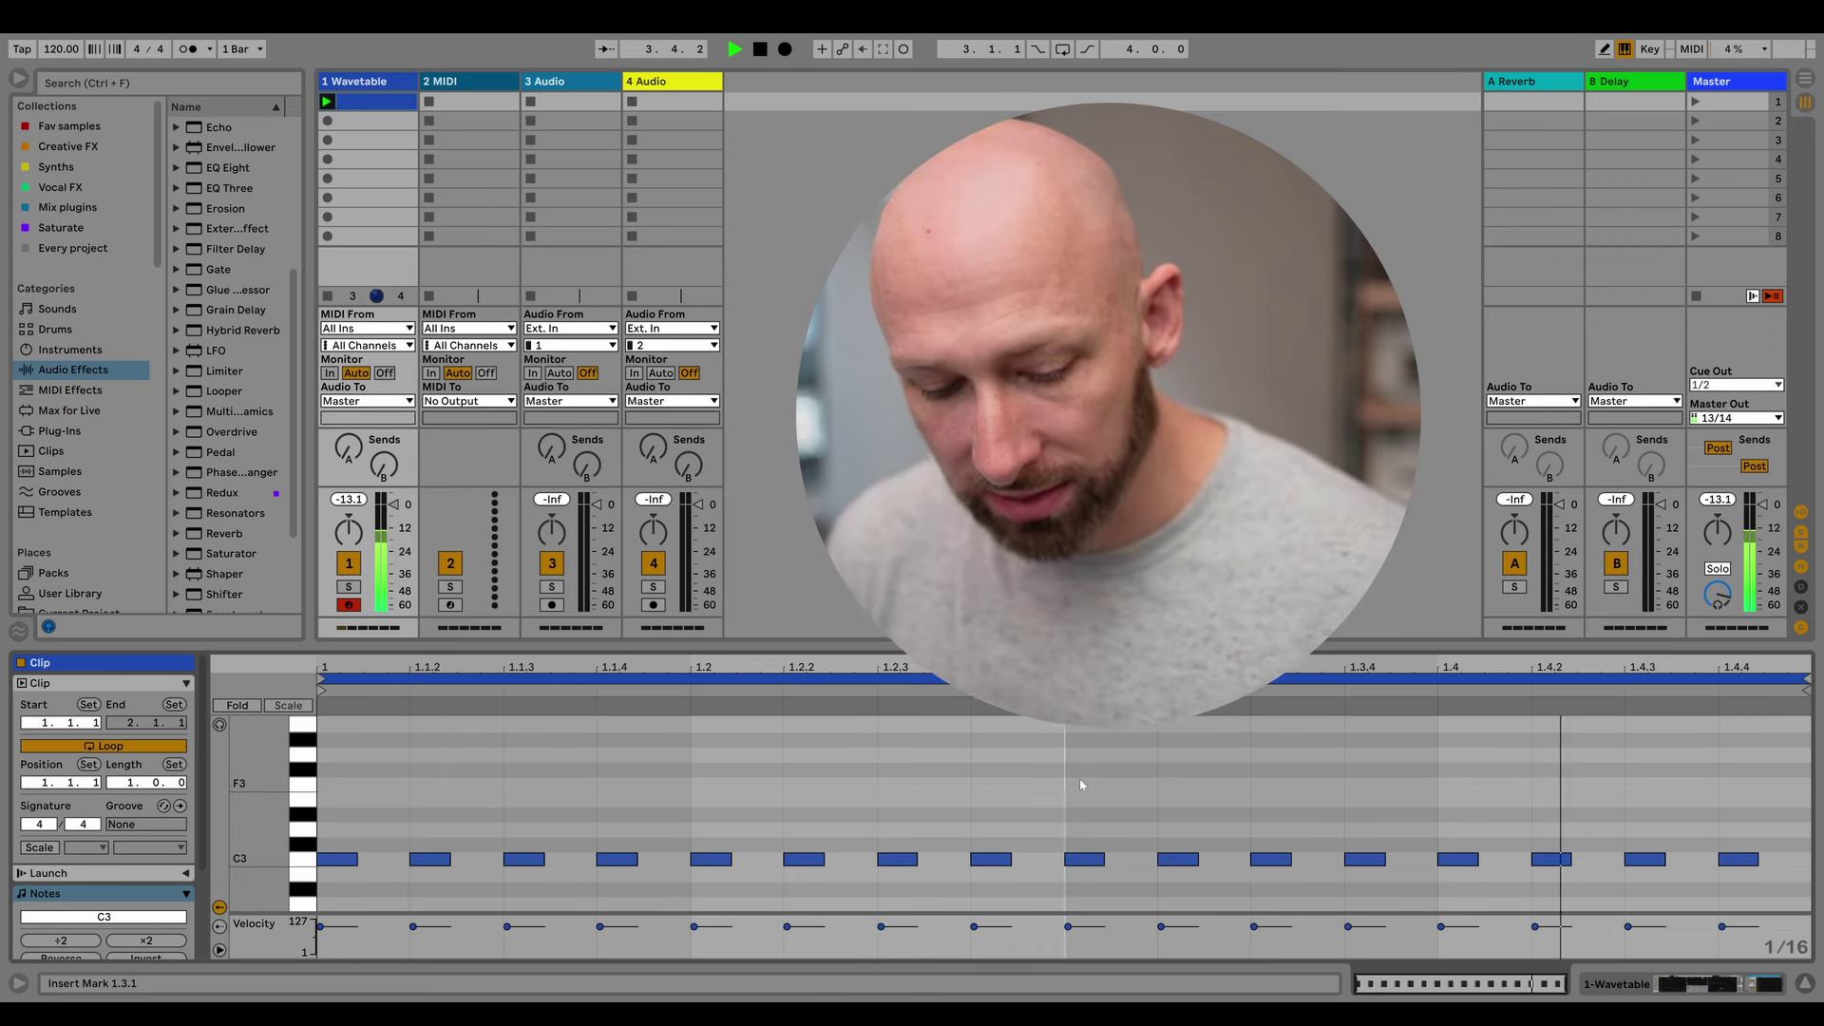
key("ctrl+a")
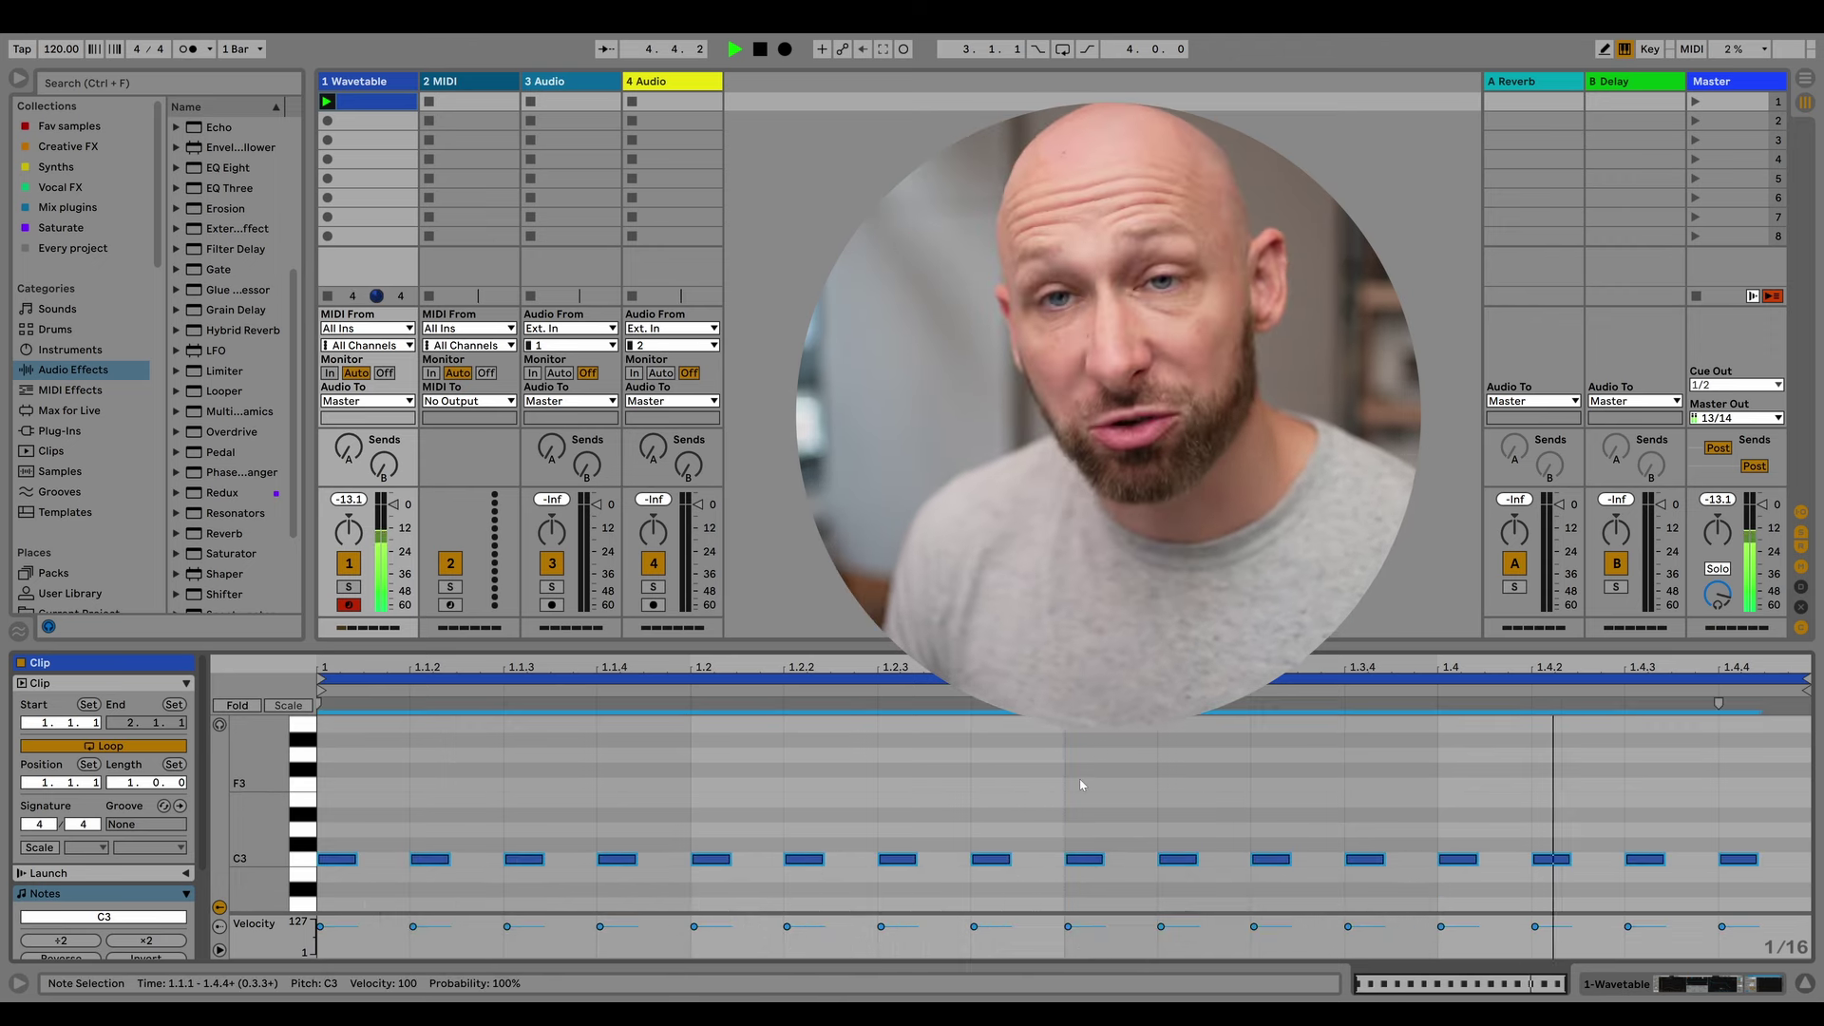
key("shift+Down")
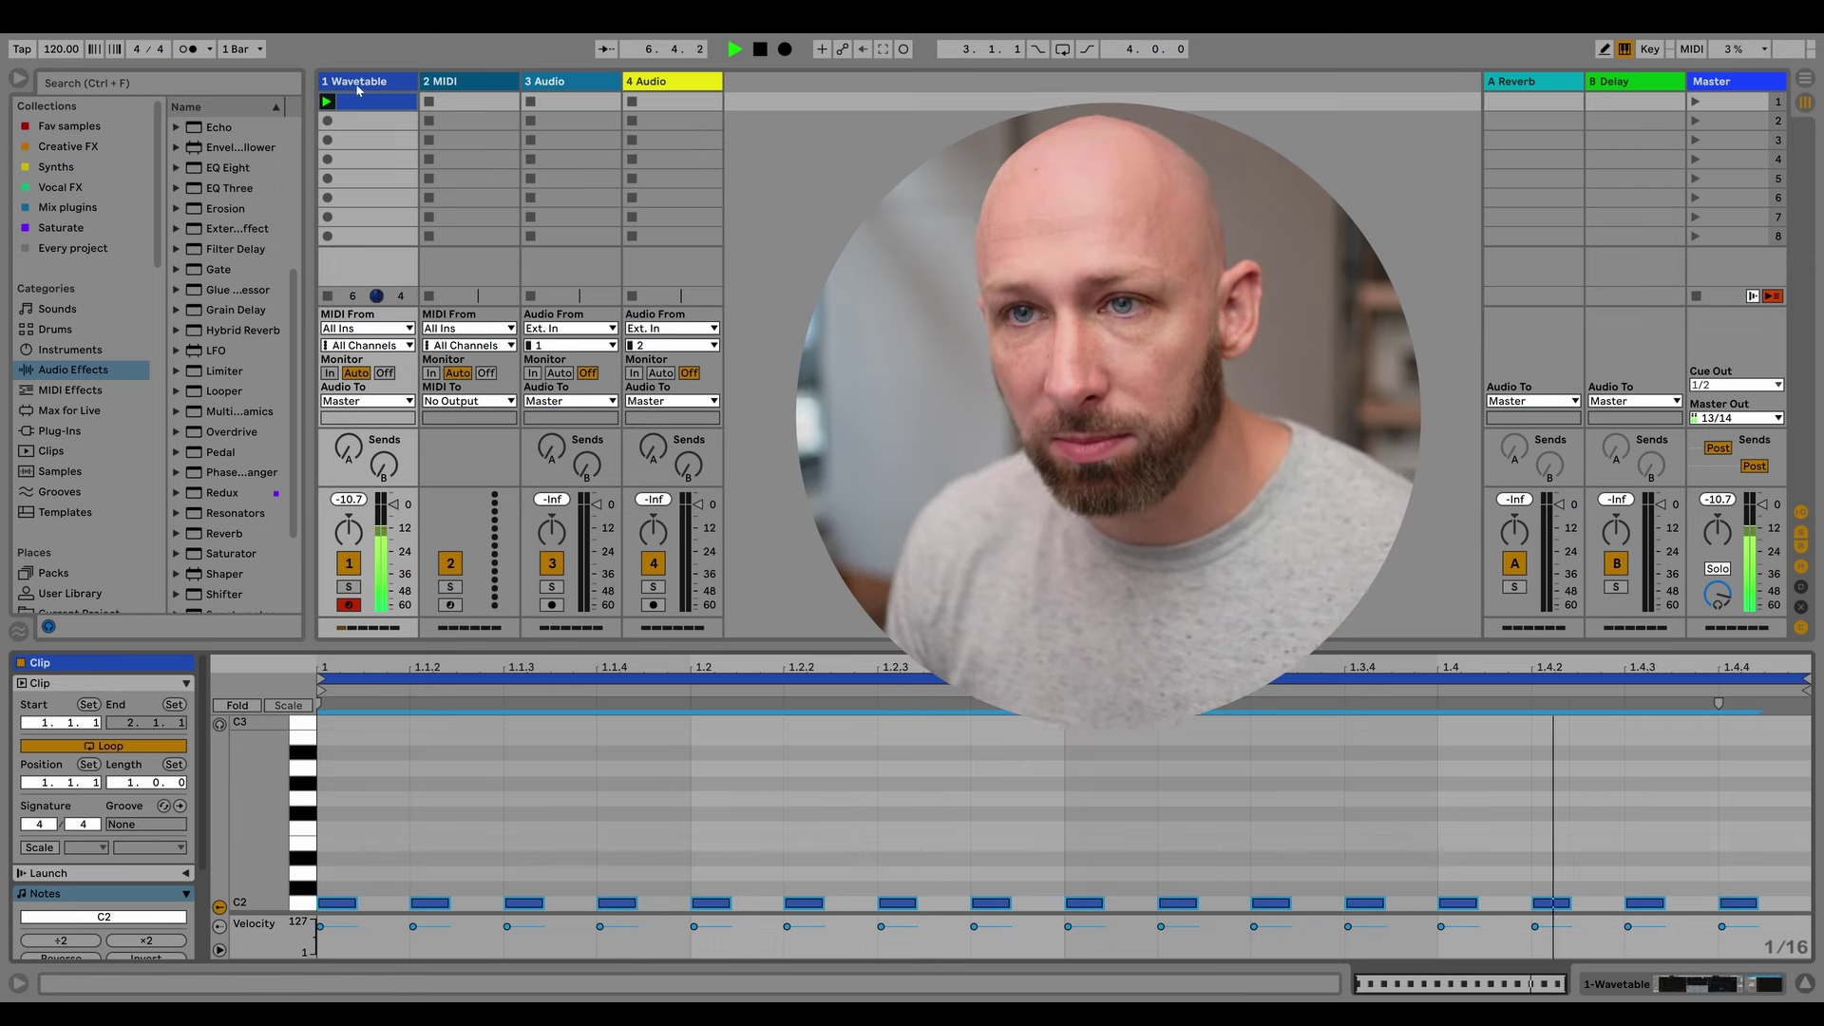
key("shift+Tab")
mouse_move(1313, 793)
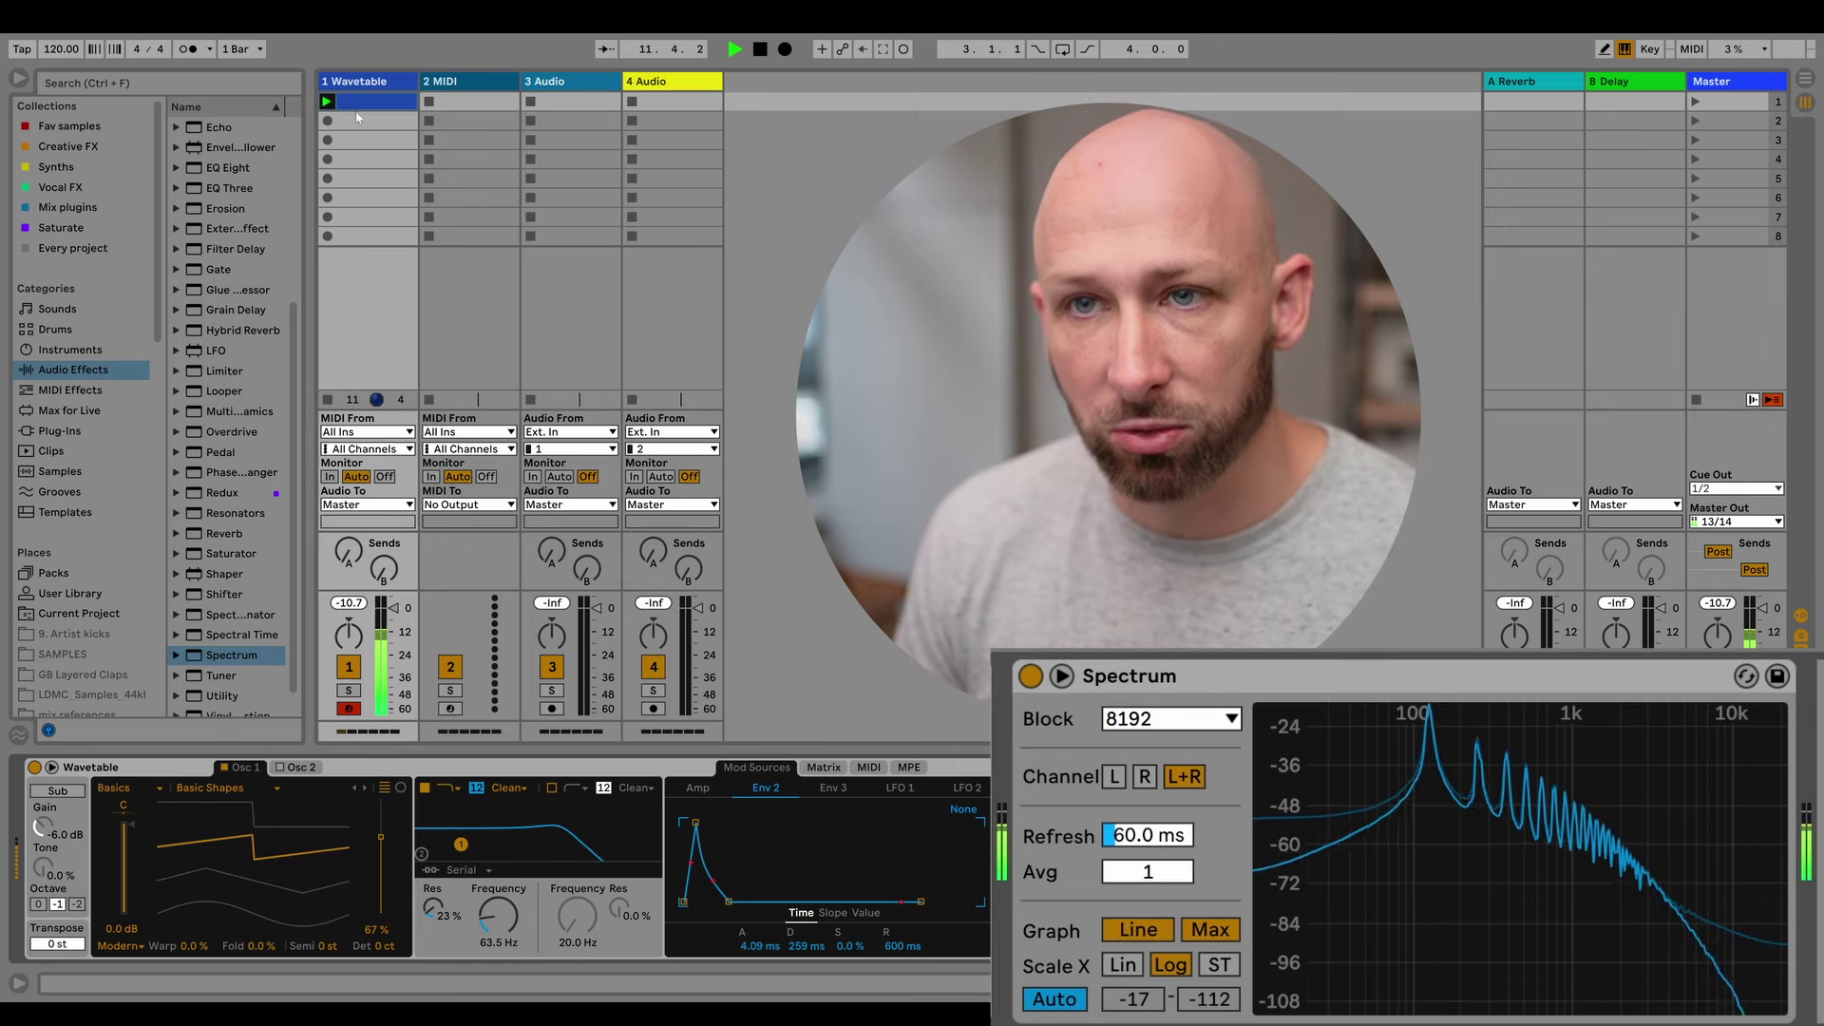
Drop all sixteen bassline notes another octave, to C1.
key("shift+Tab")
key("ctrl+a")
key("shift+Down")
key("shift+Tab")
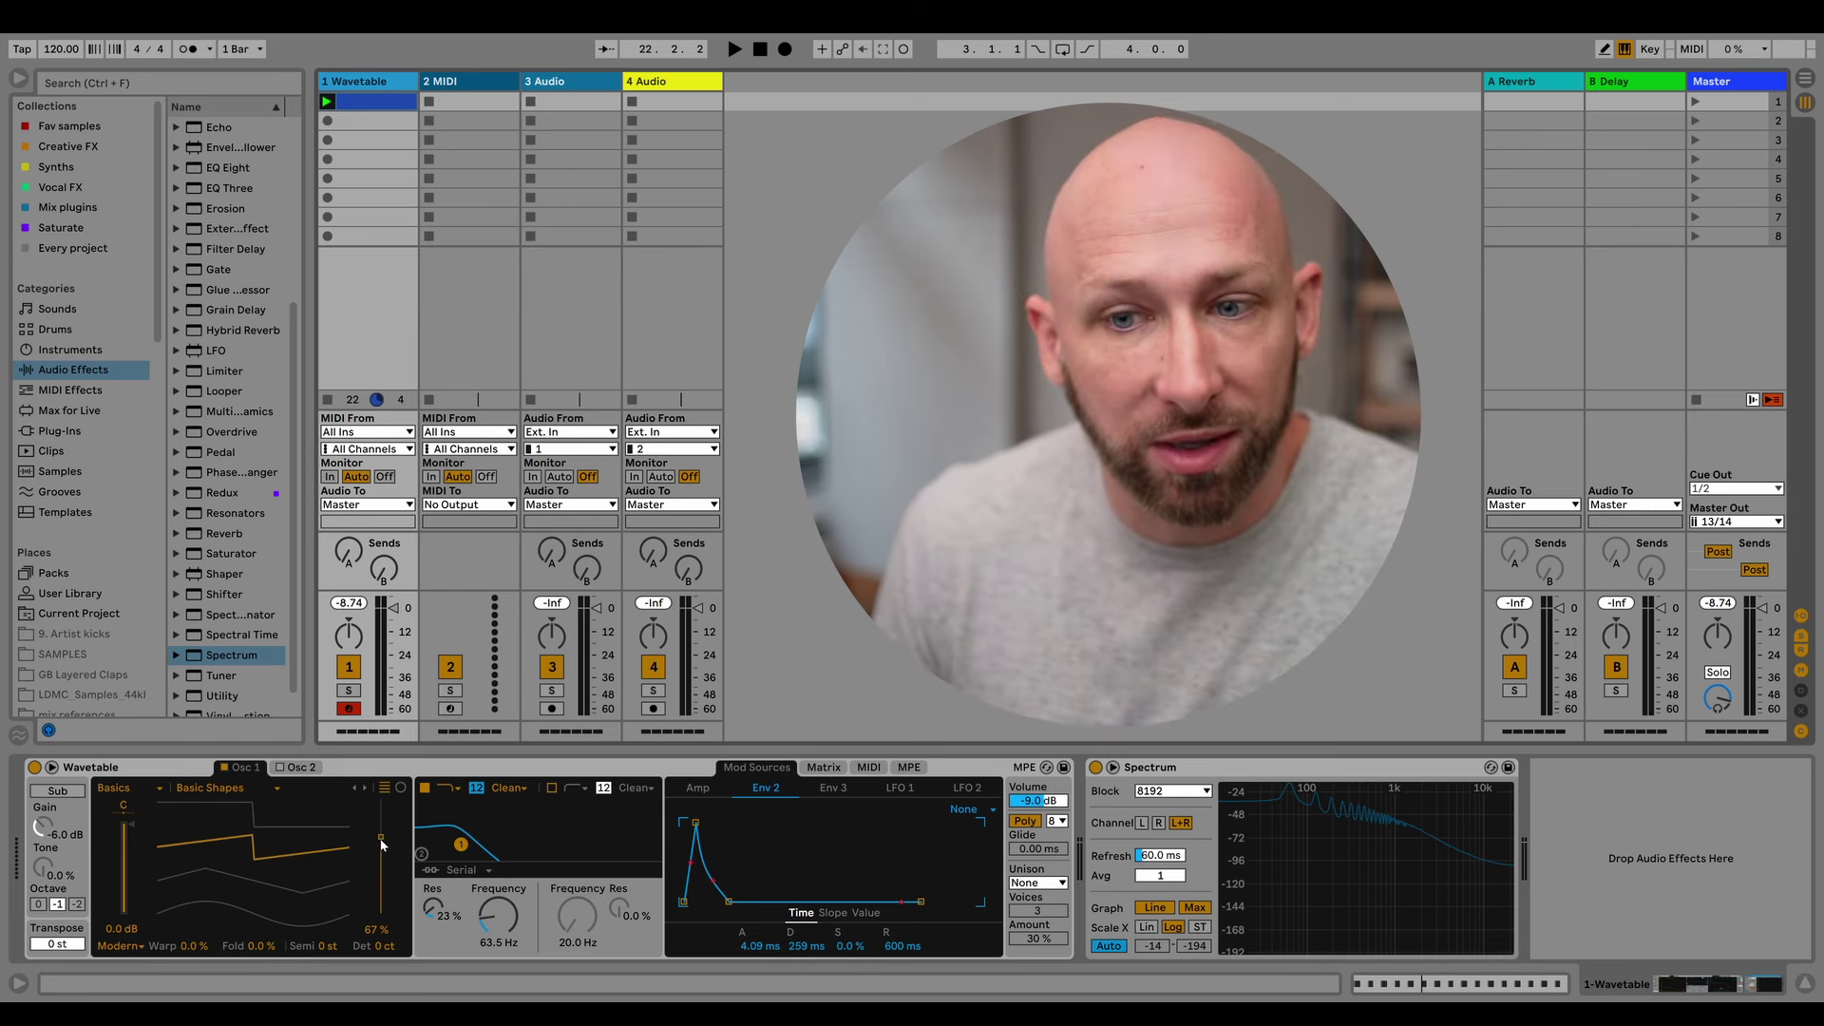
While the bass plays, lower Osc 1's wavetable position to 87 % and set Unison to Classic.
key("space")
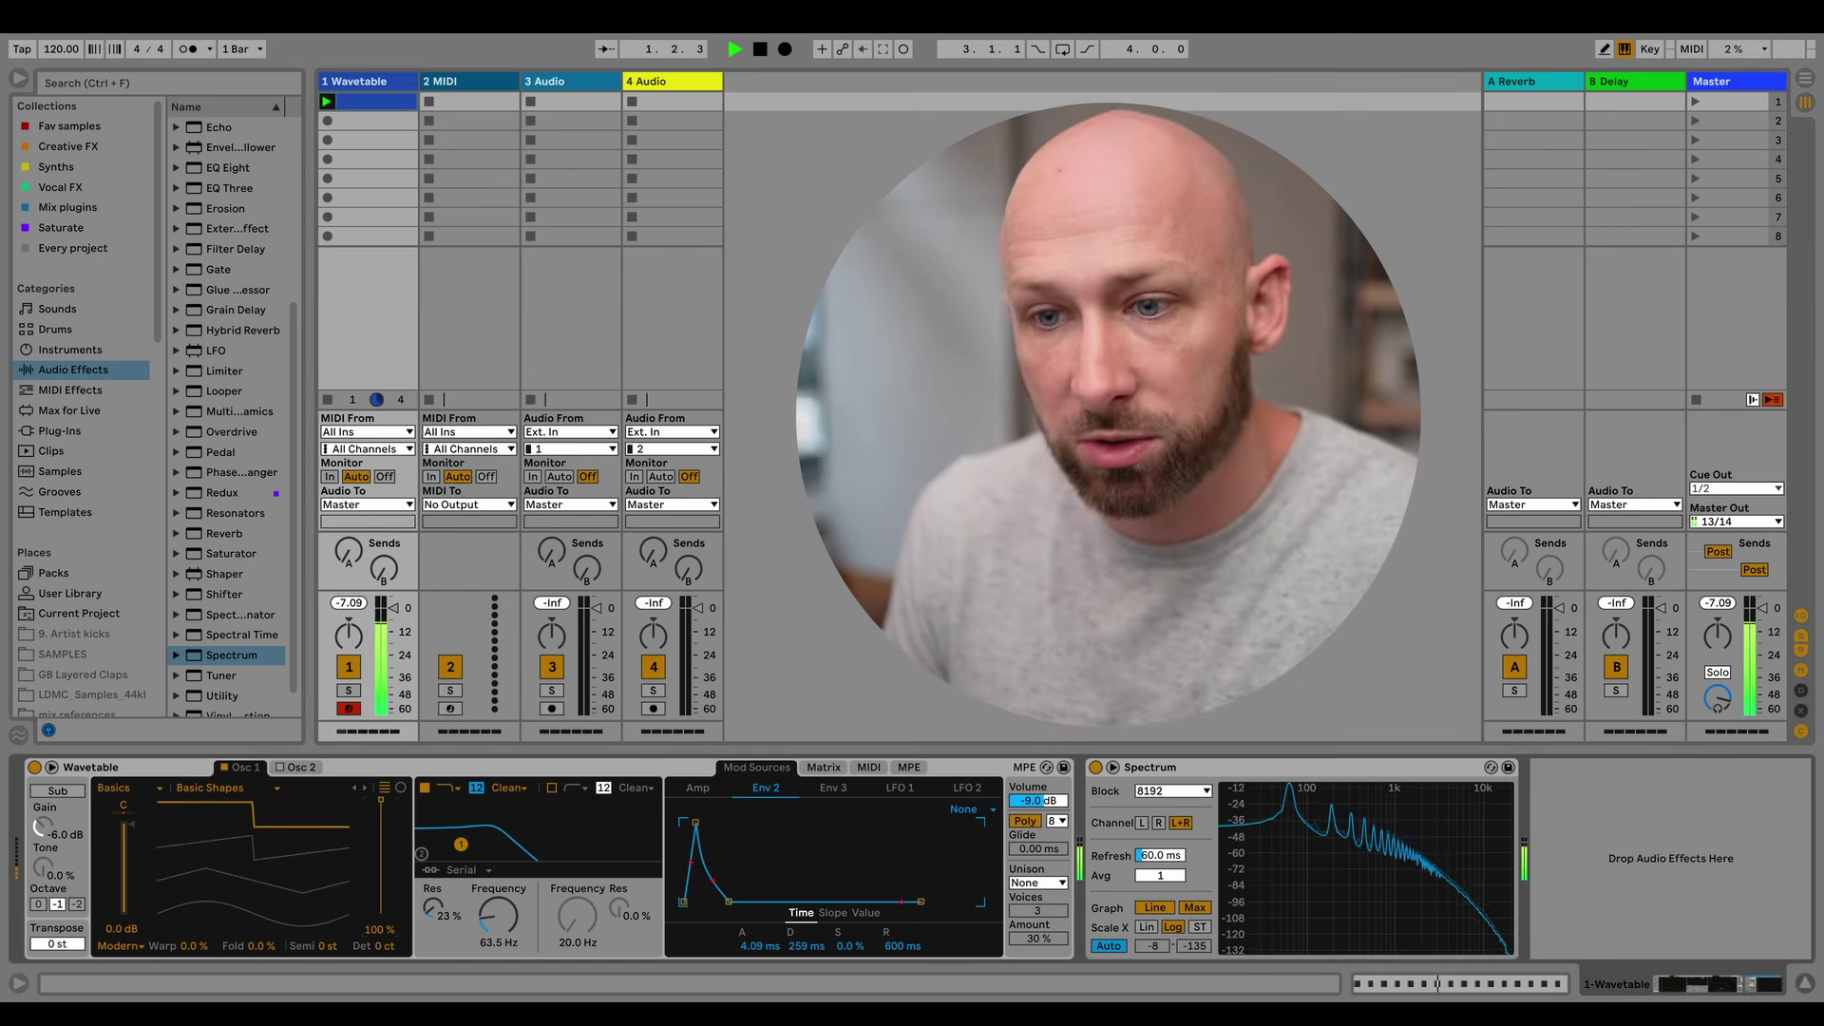
mouse_move(380, 799)
left_mouse_down()
mouse_move(380, 844)
mouse_move(380, 815)
left_mouse_up()
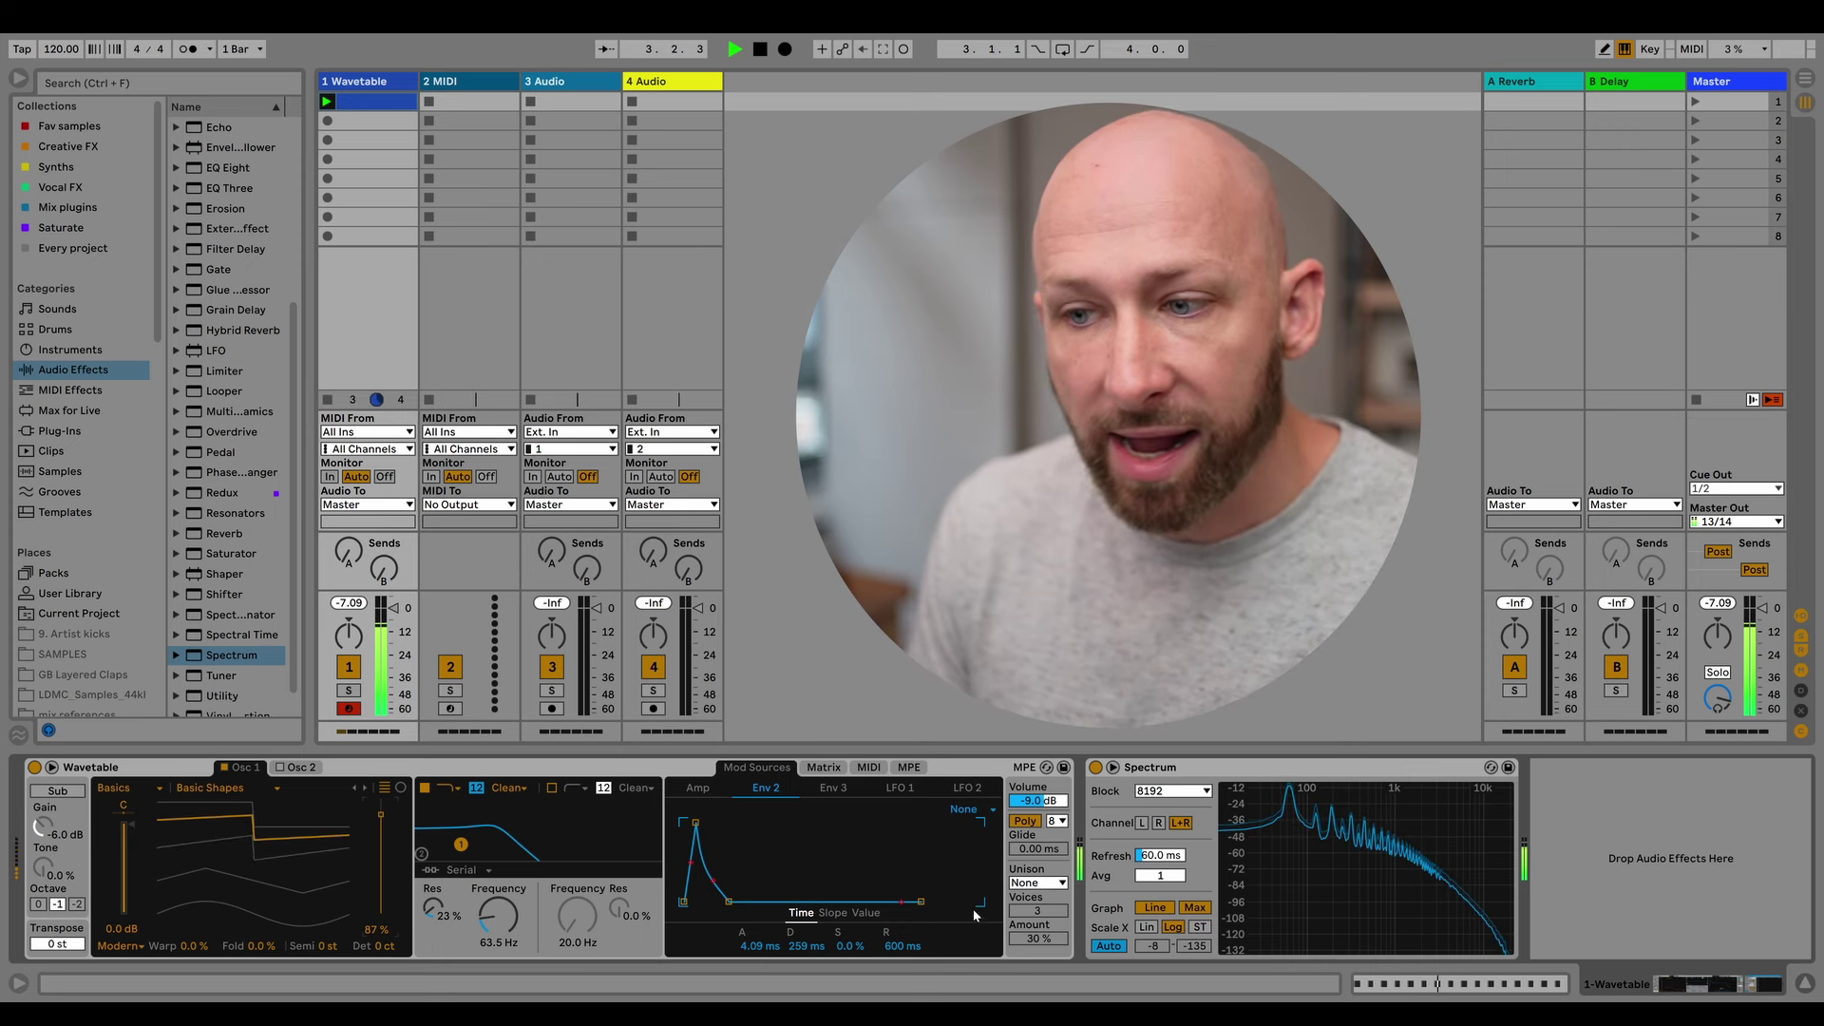
left_click(1035, 882)
left_click(1034, 789)
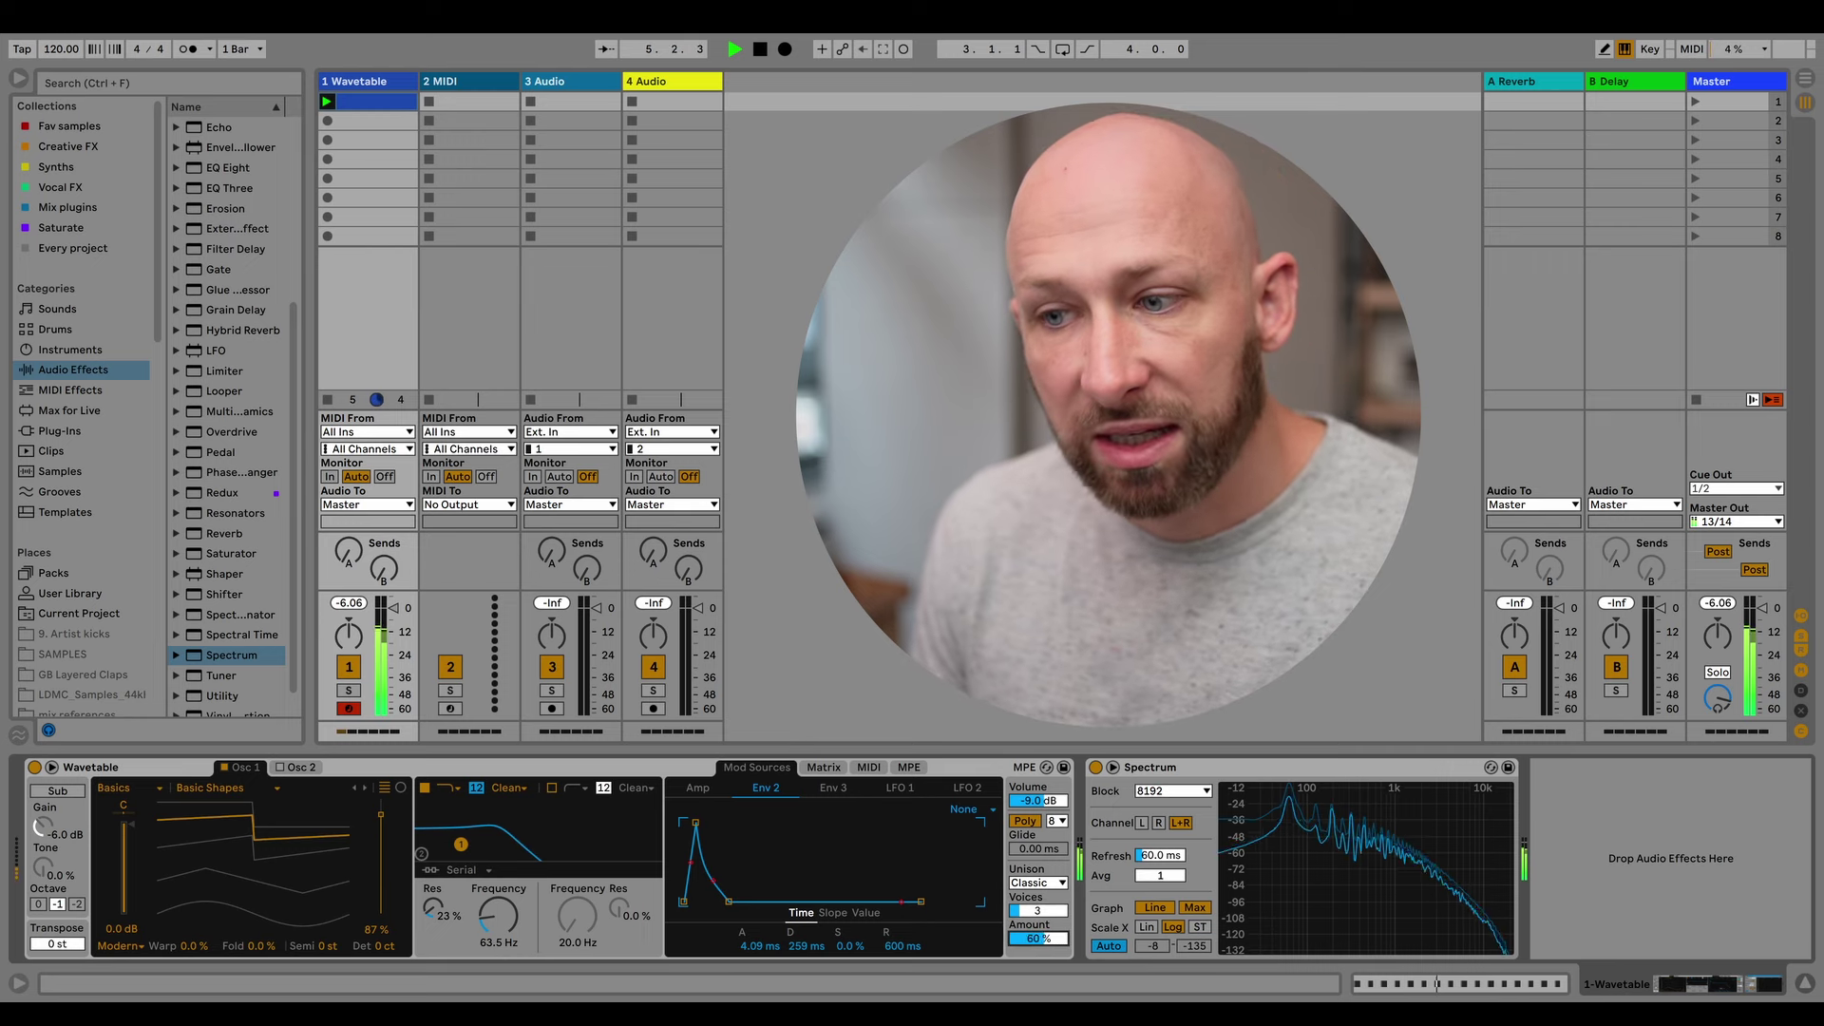
key("space")
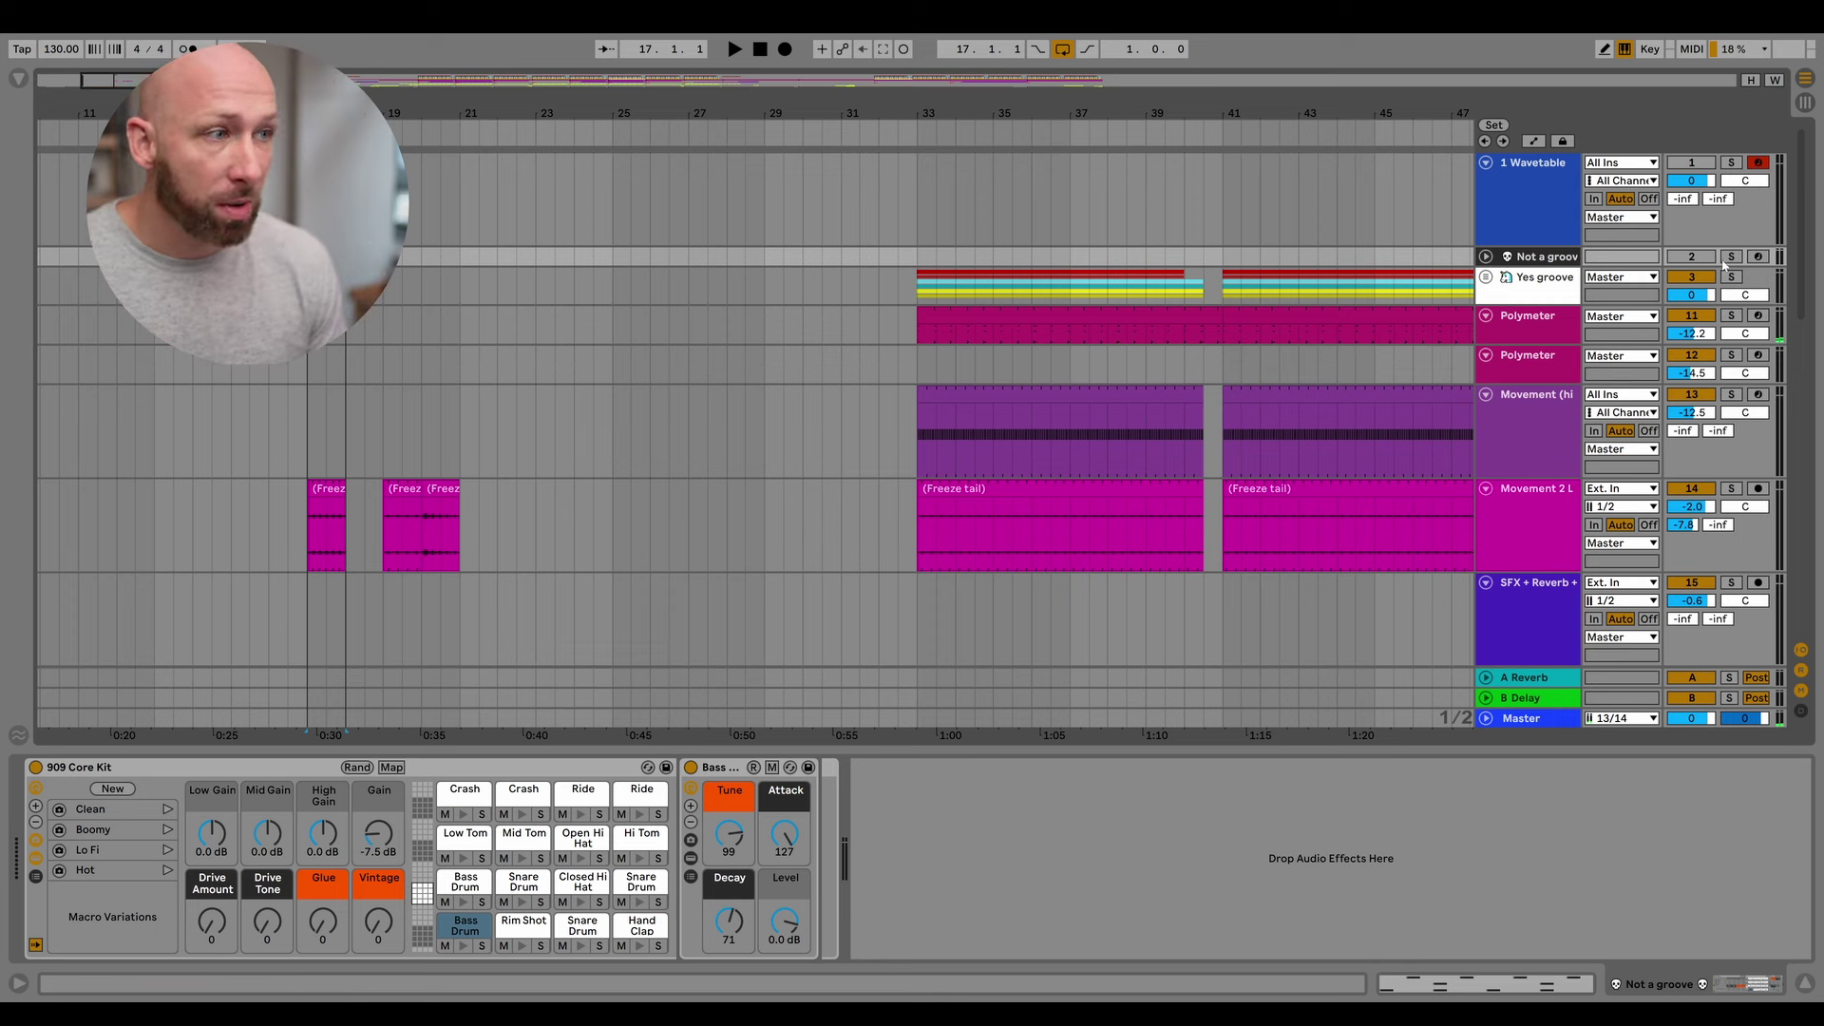
Audition the arrangement from bar 45, briefly soloing the Not a groove track.
left_click(1730, 258)
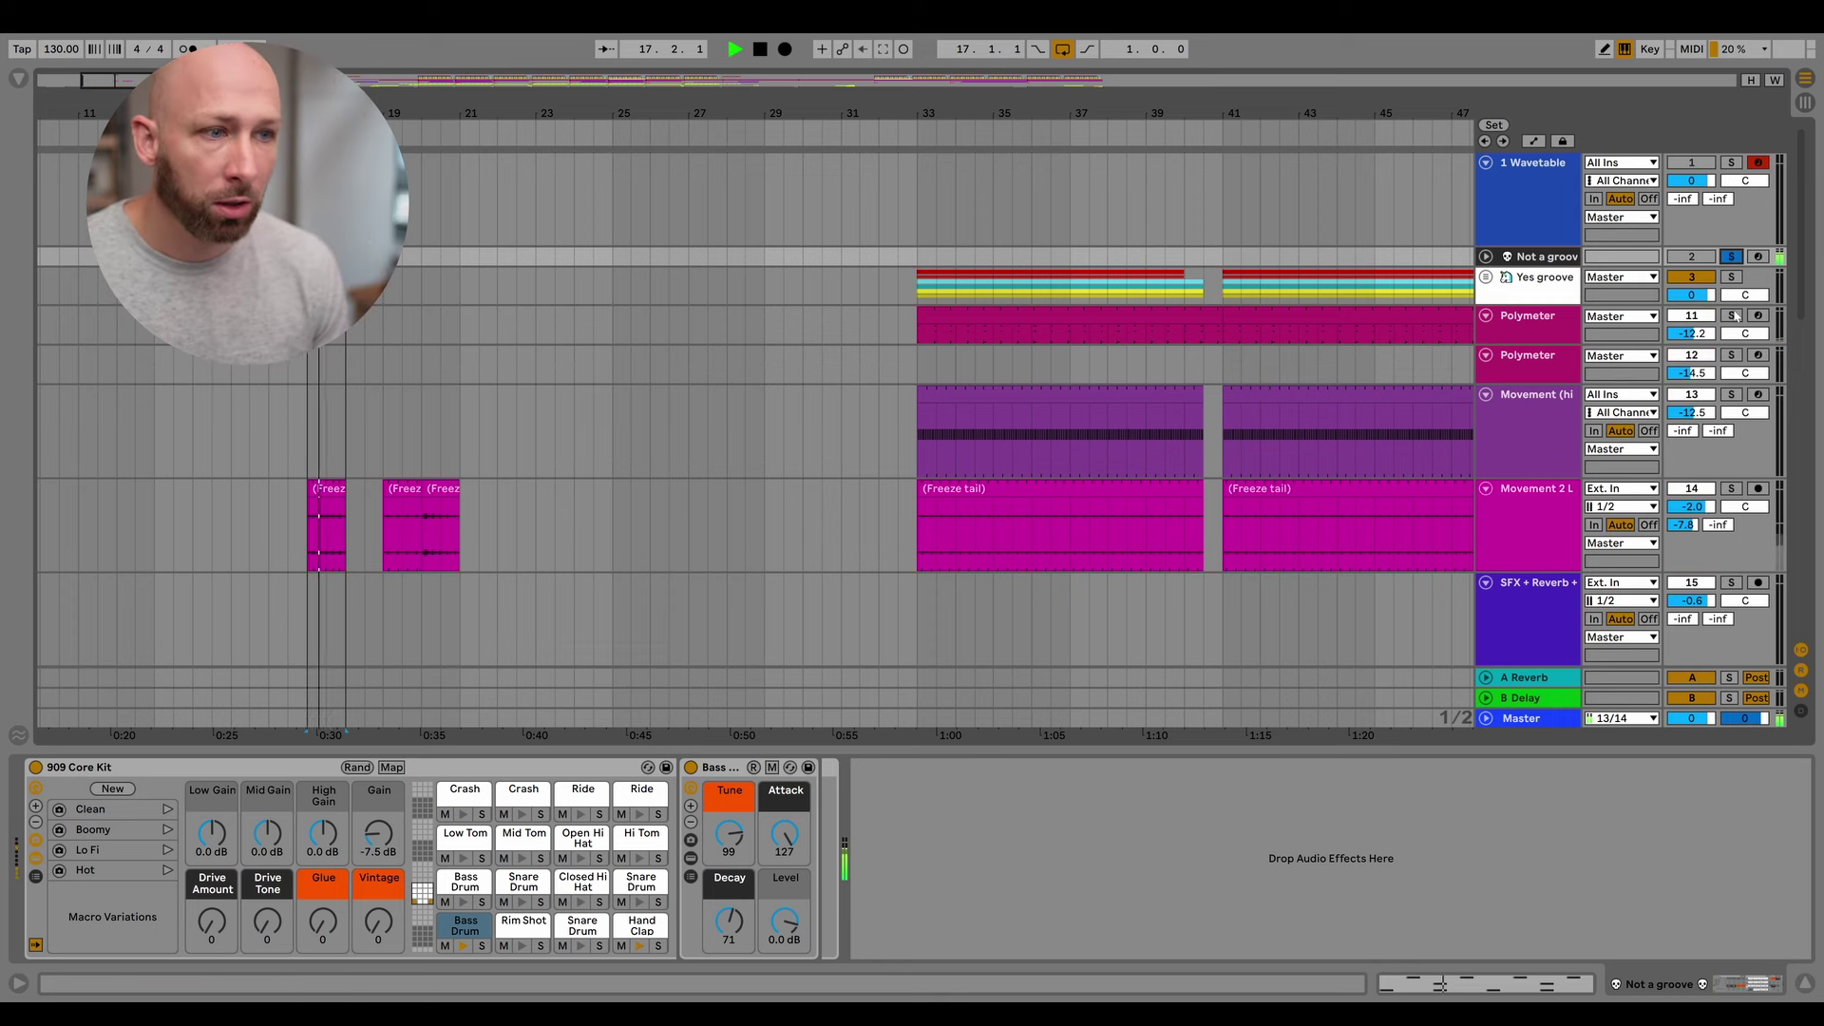
left_click(1402, 261)
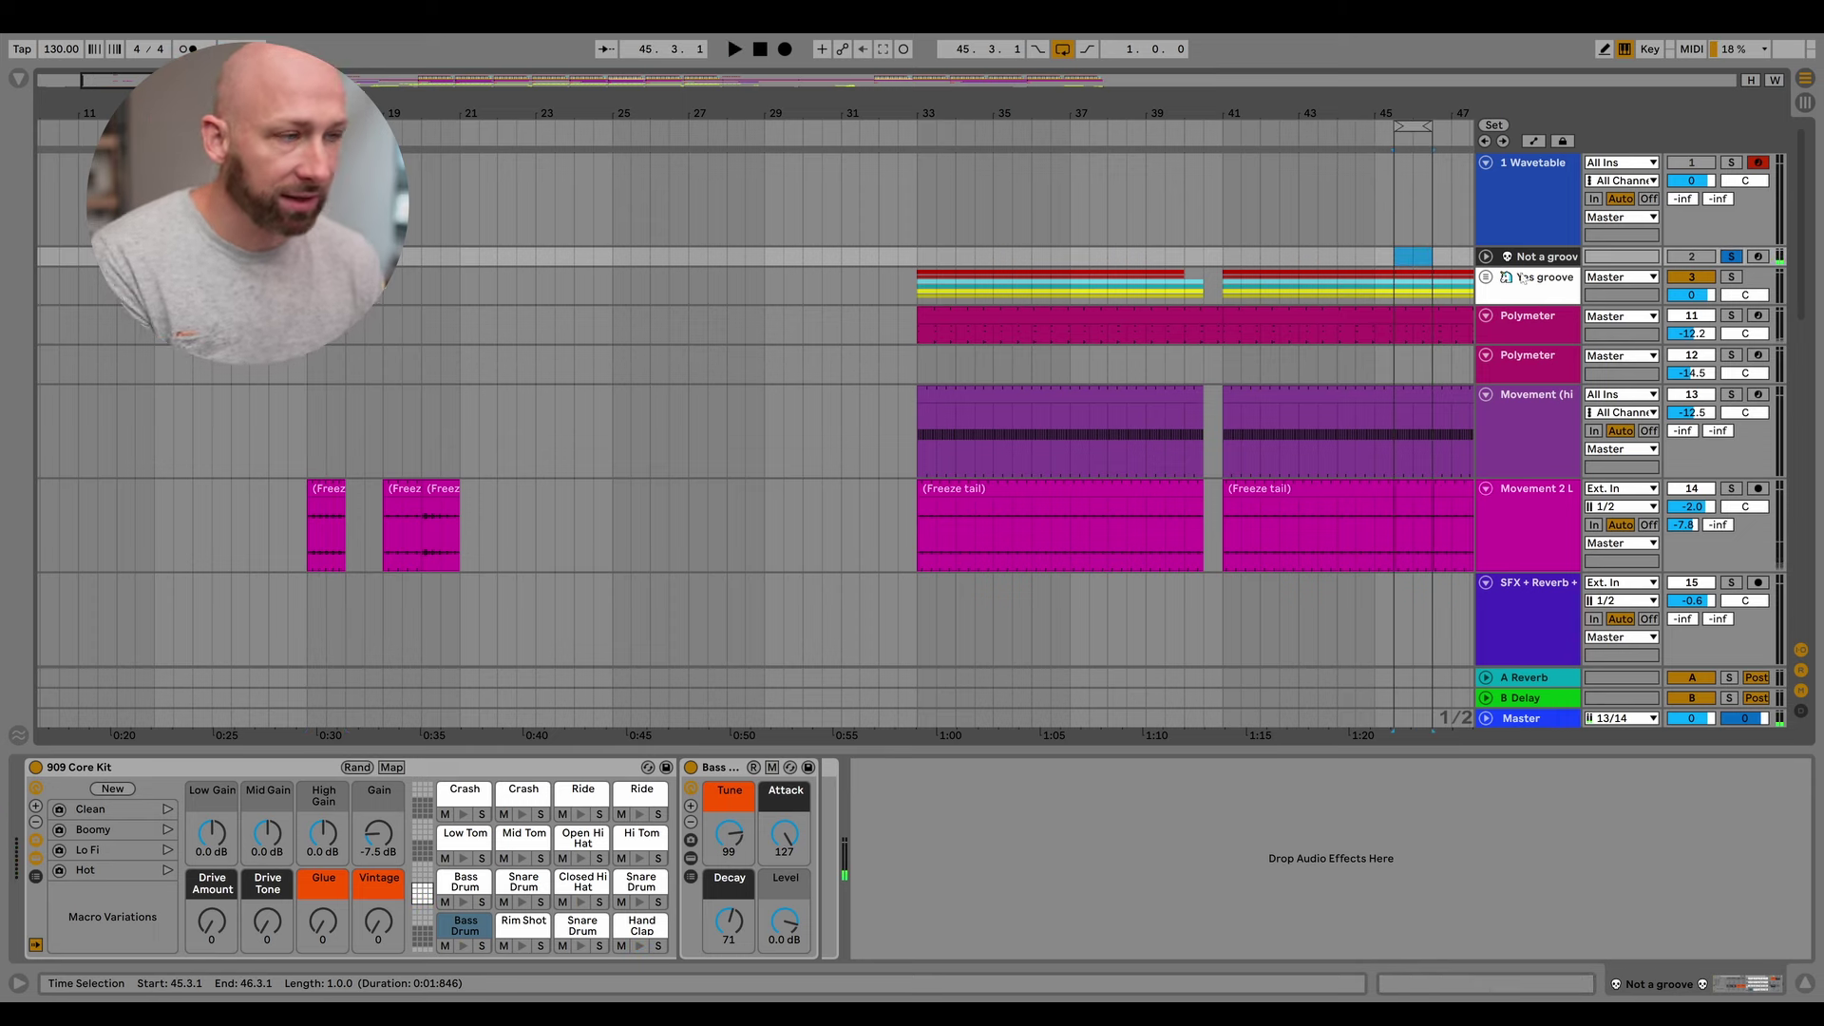
left_click(1730, 257)
key("space")
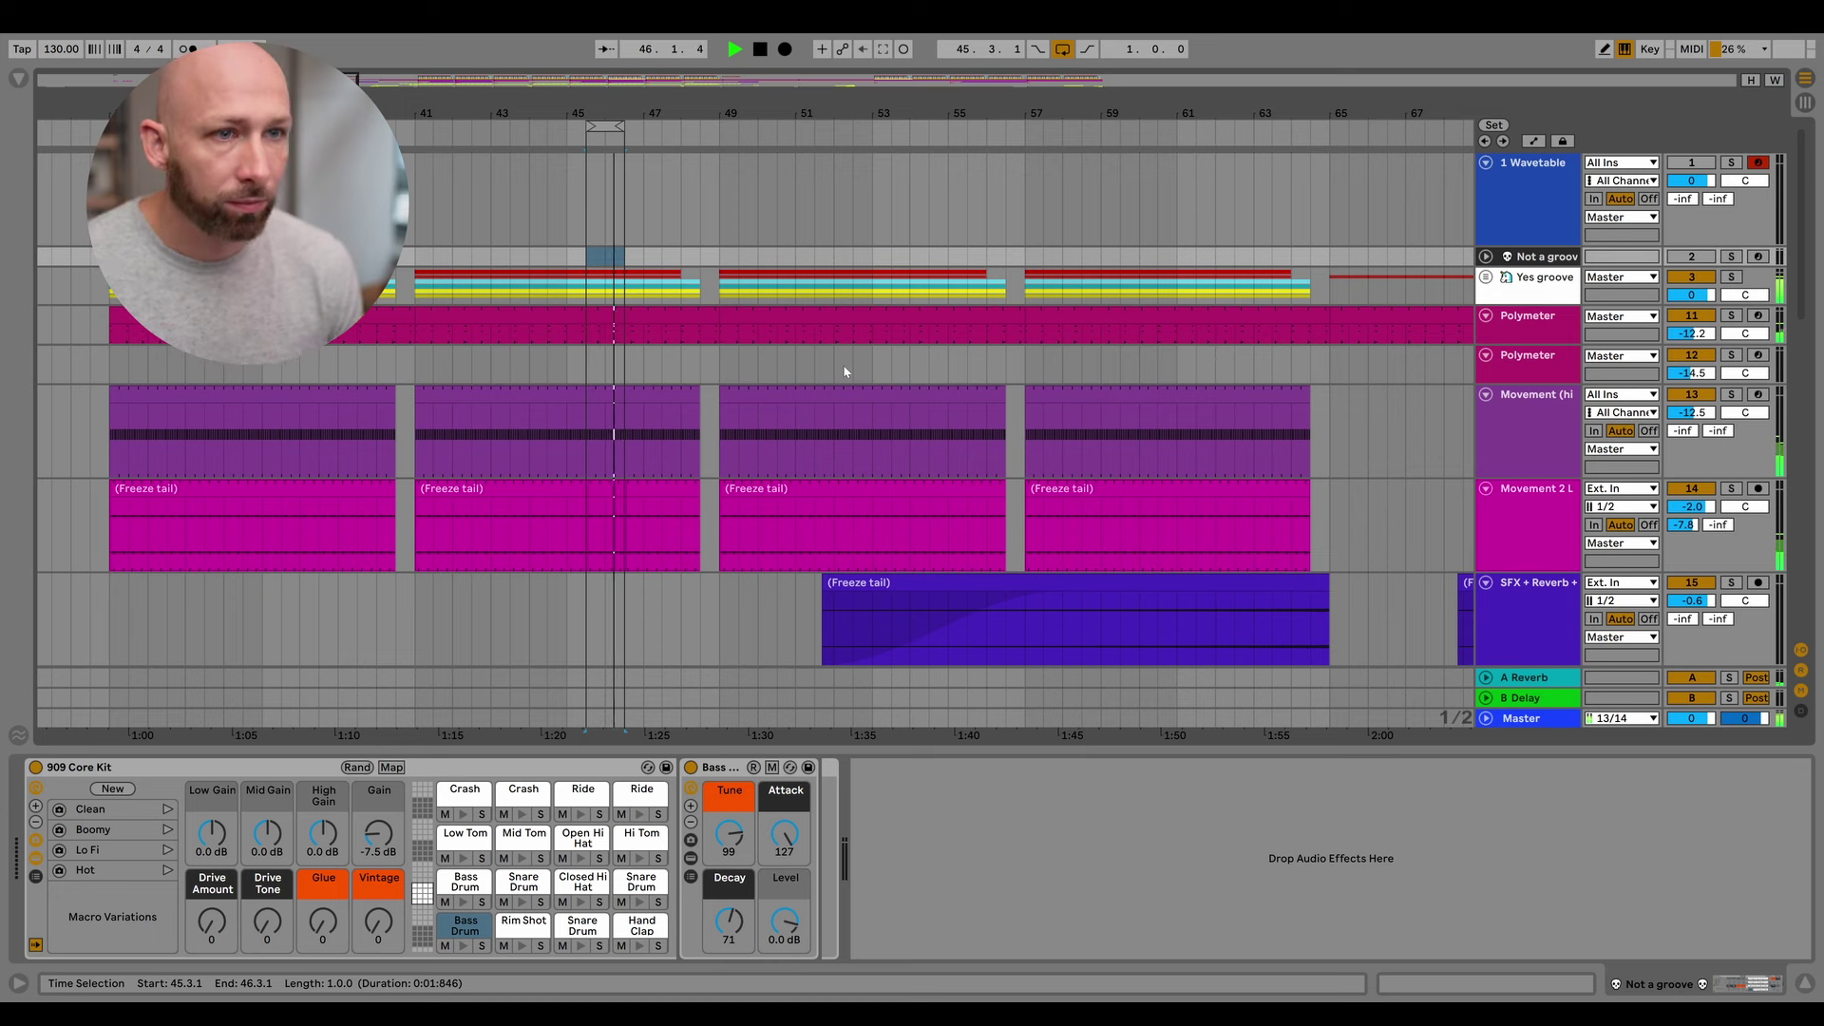
key("space")
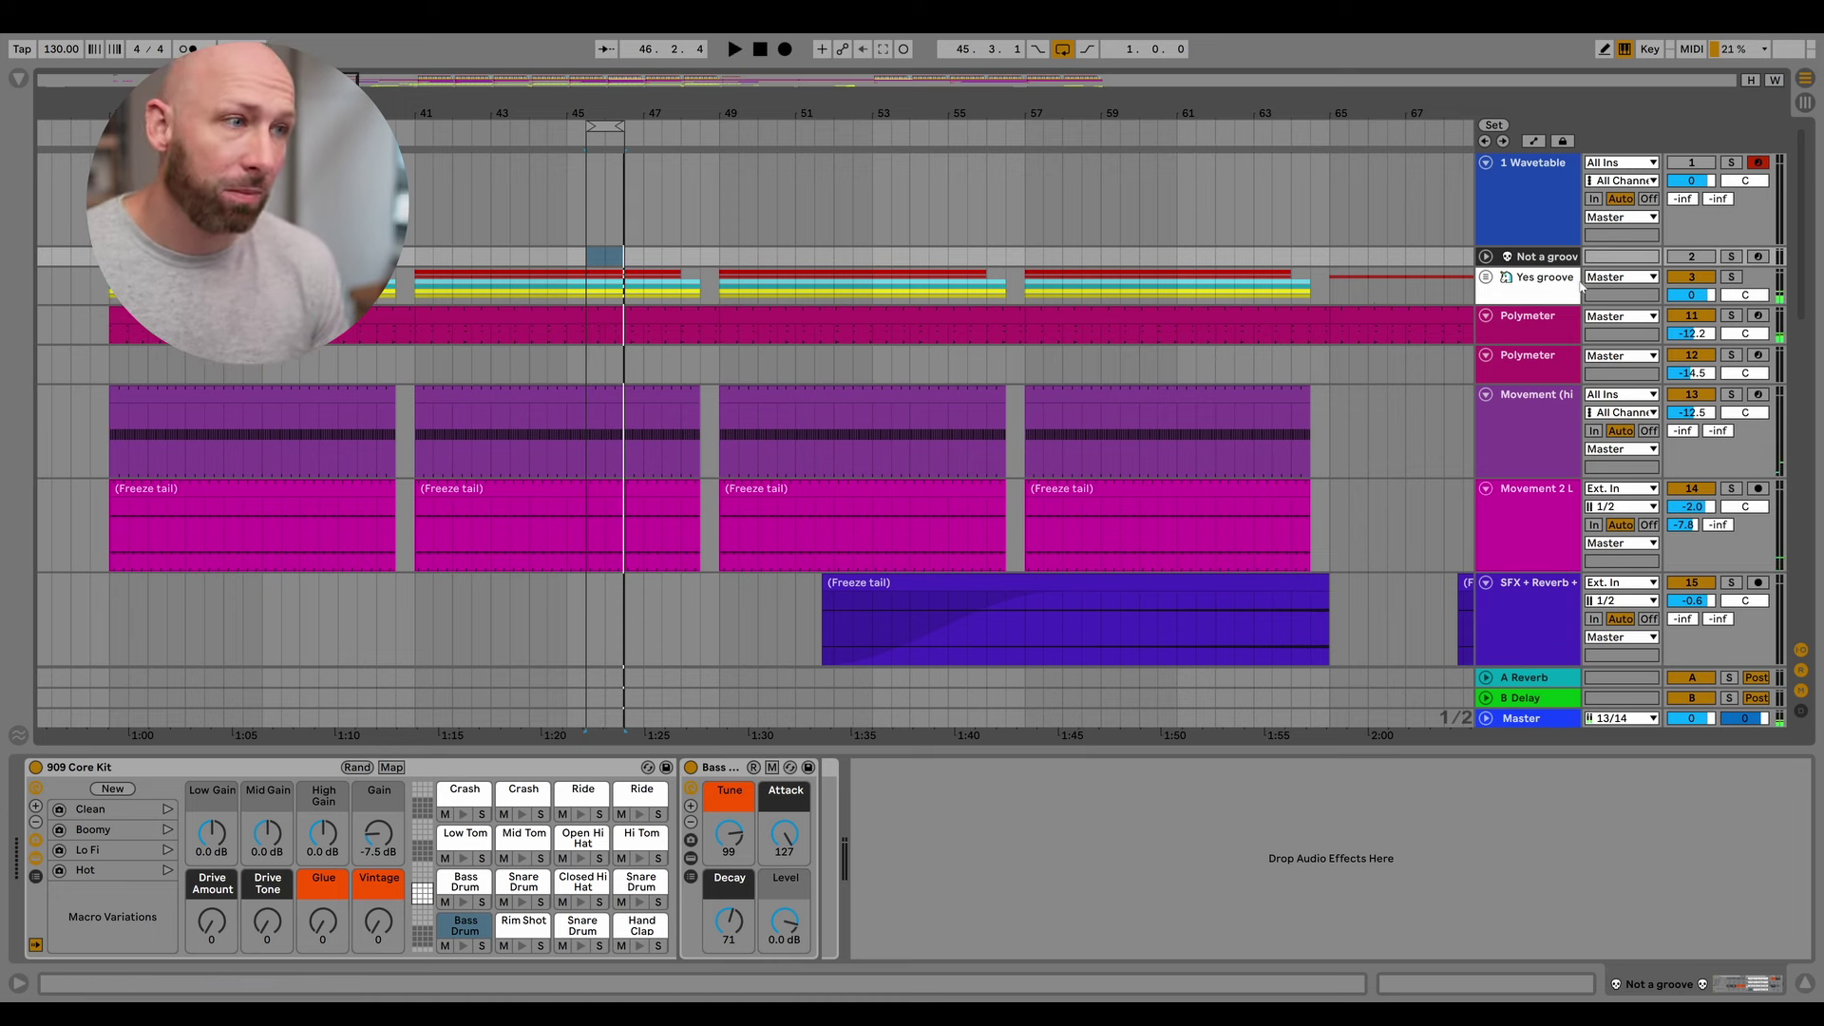
Rename the Wavetable track to MORODER BASSLINE.
scroll(678, 105, "down", 3)
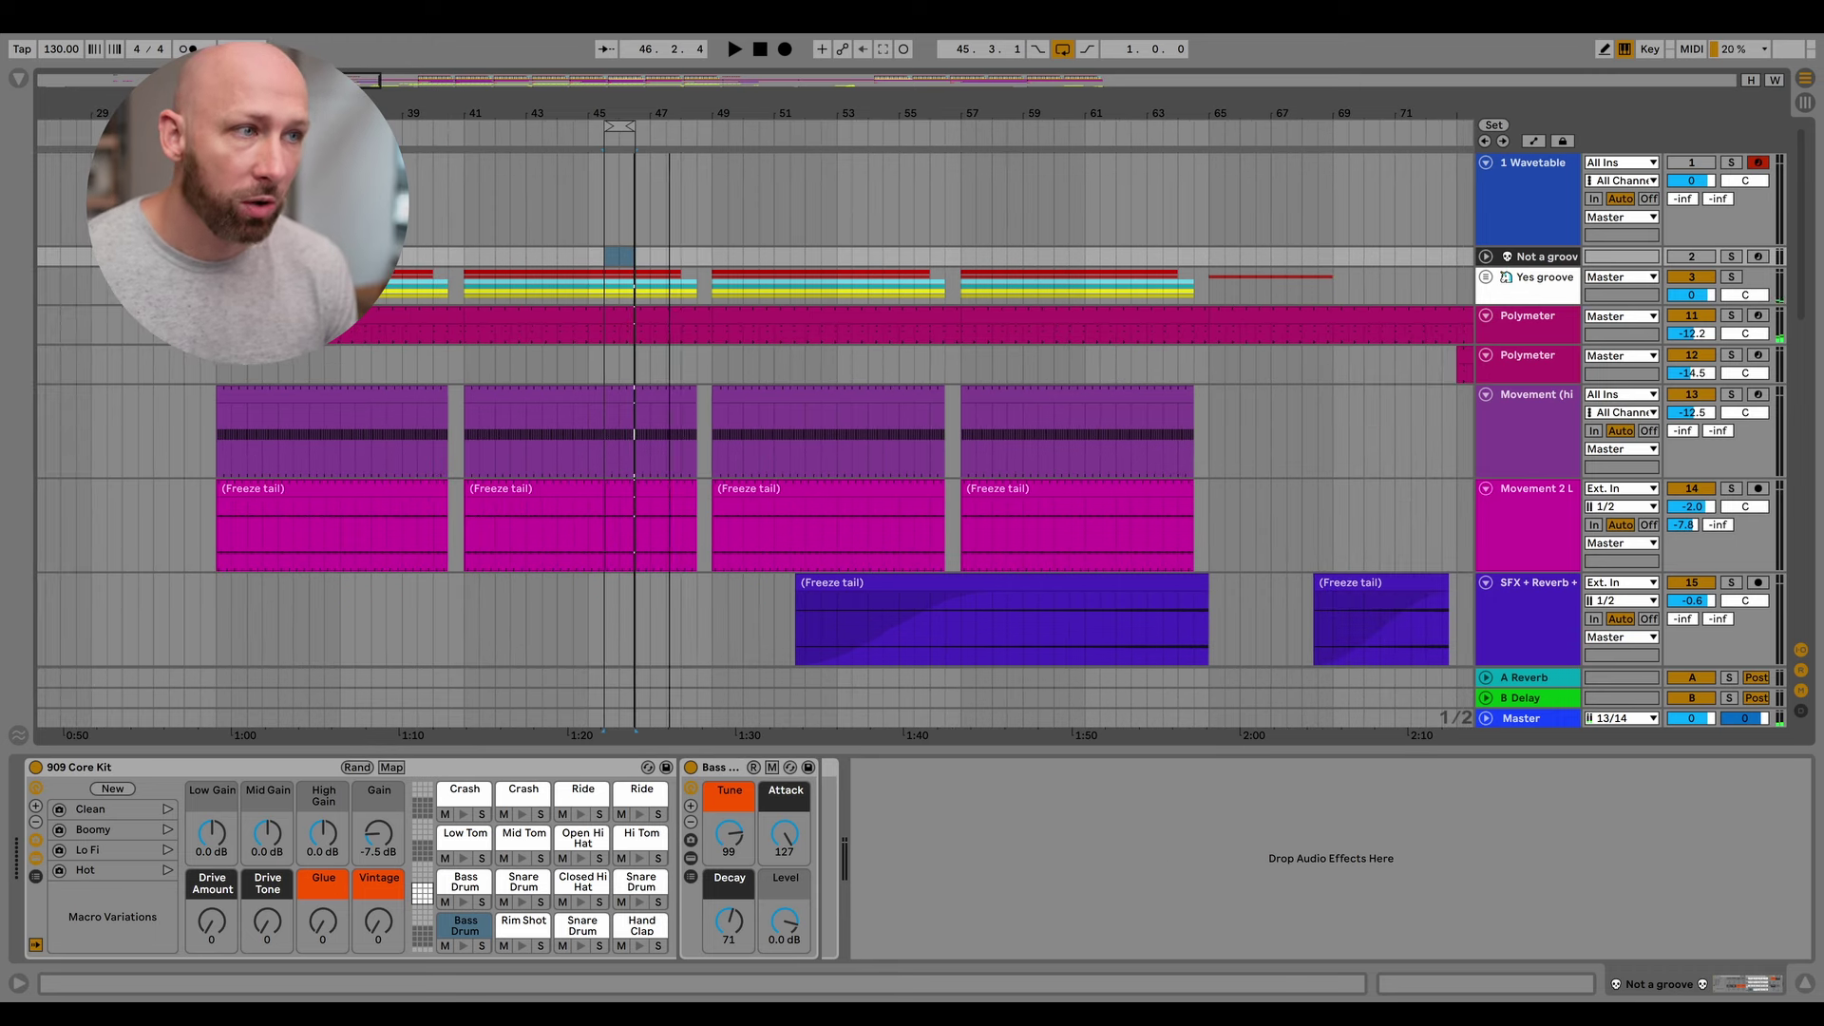
left_click(1525, 196)
key("super+r")
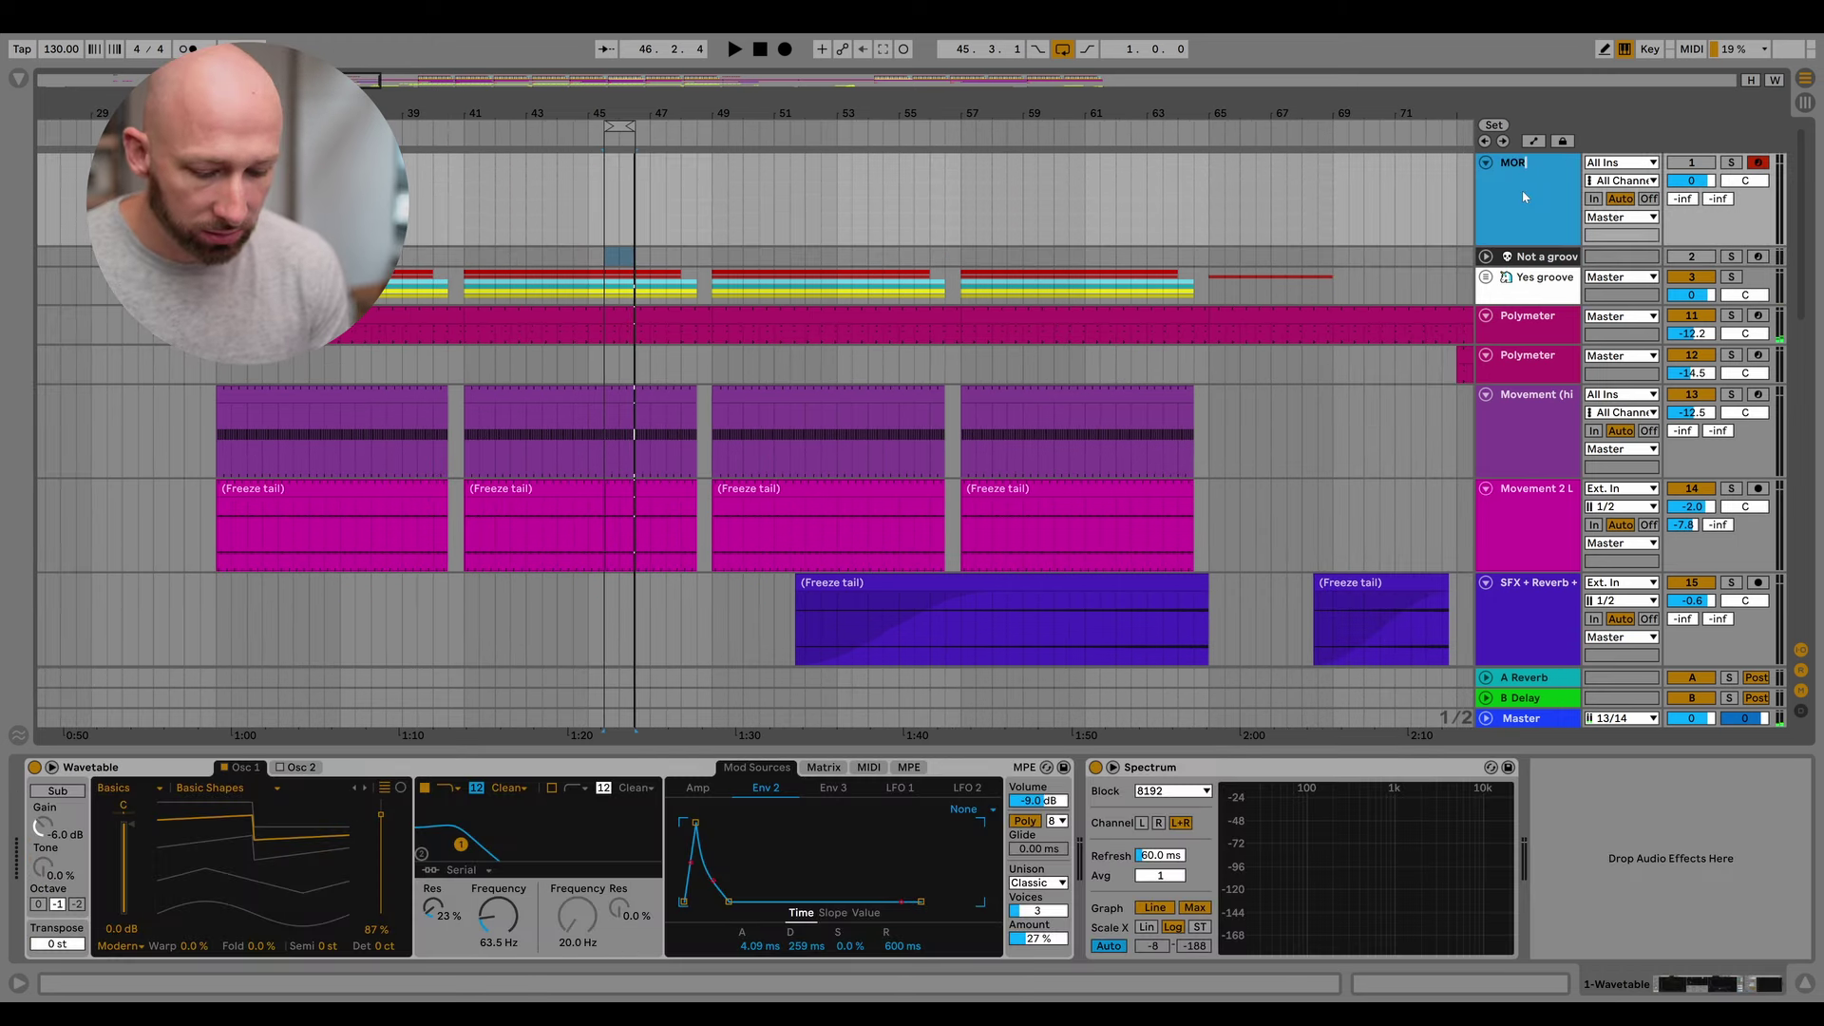
key("Return")
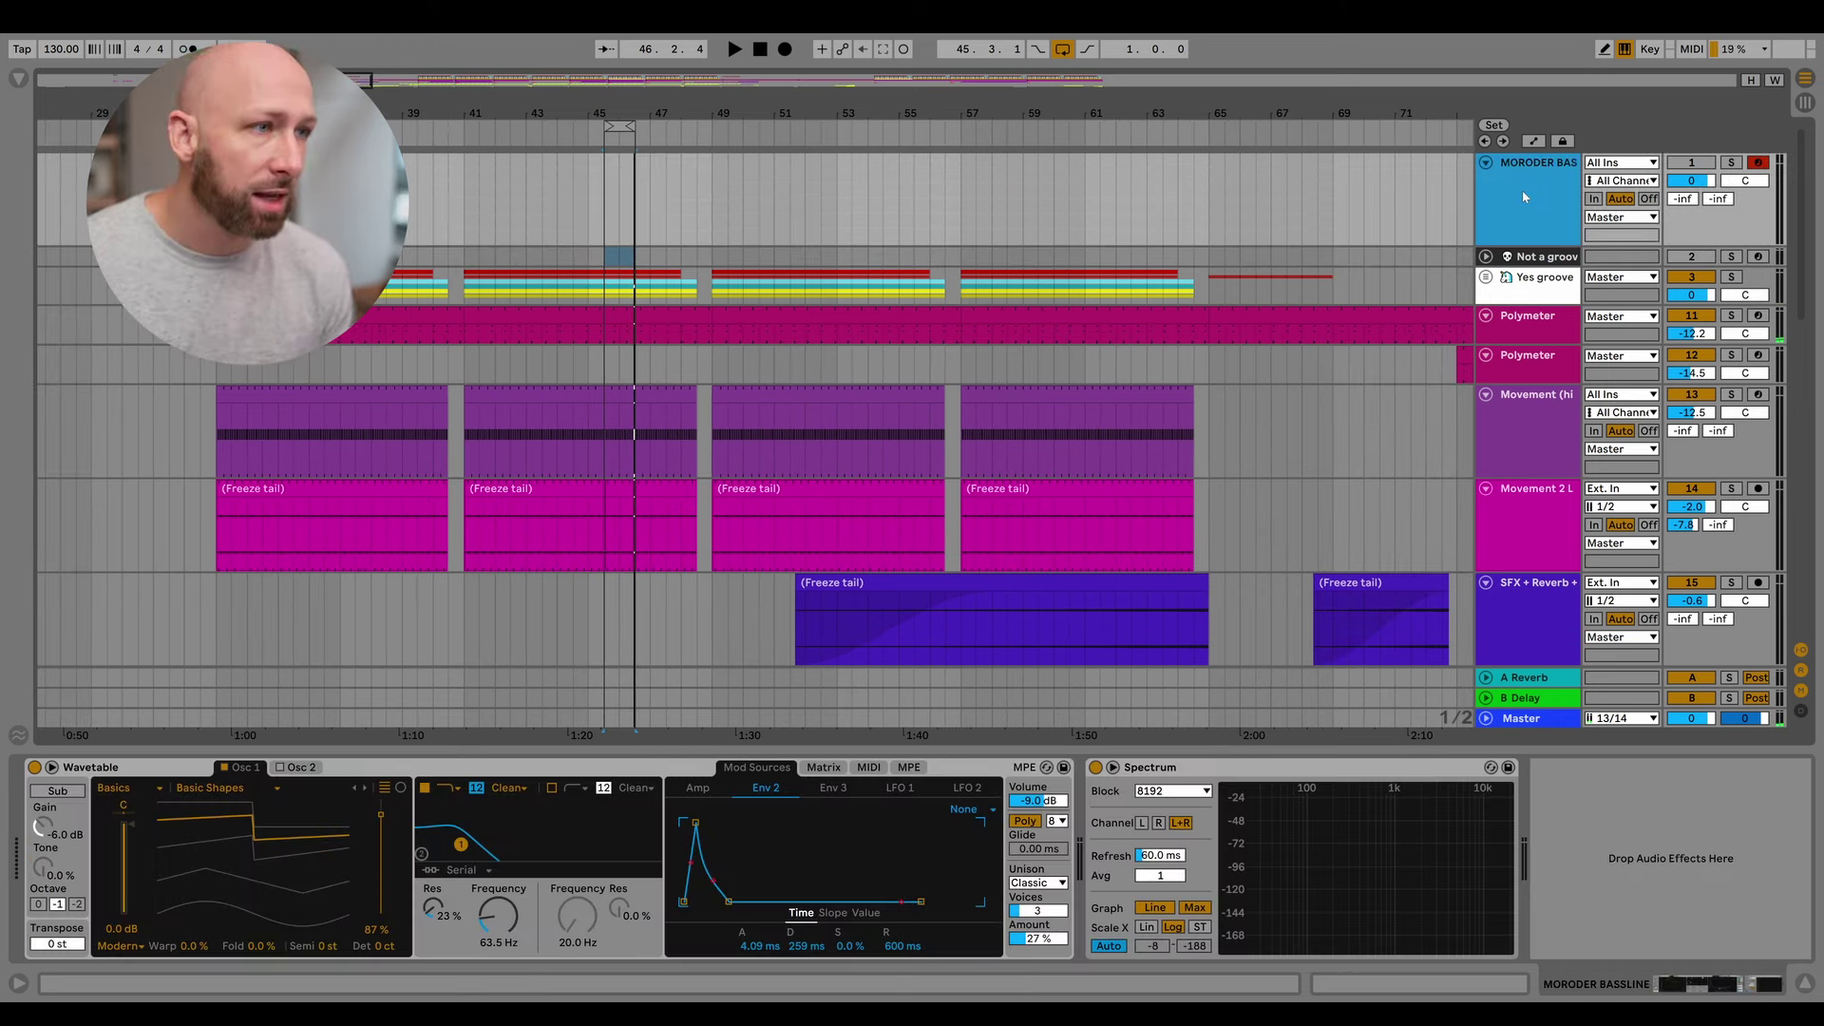
key("Tab")
key("Tab")
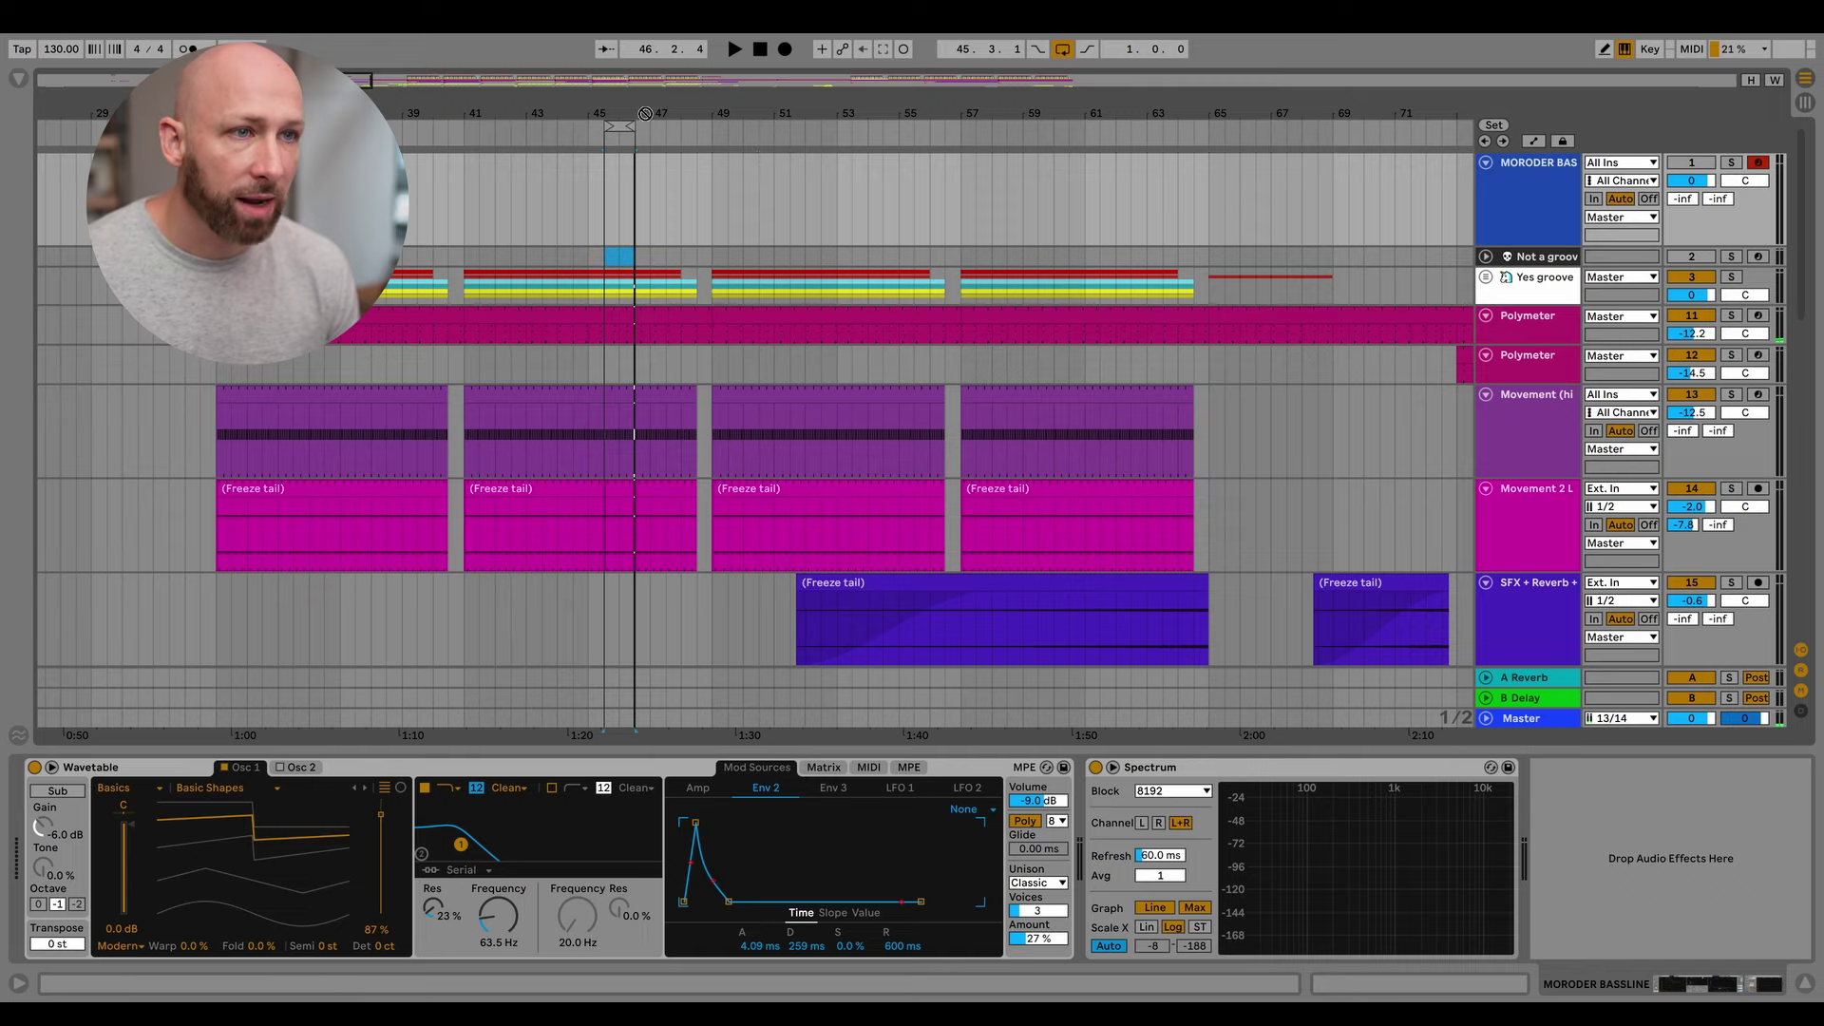
Play the arrangement and lower the MORODER BASSLINE track volume to about -7.3 dB.
key("plus")
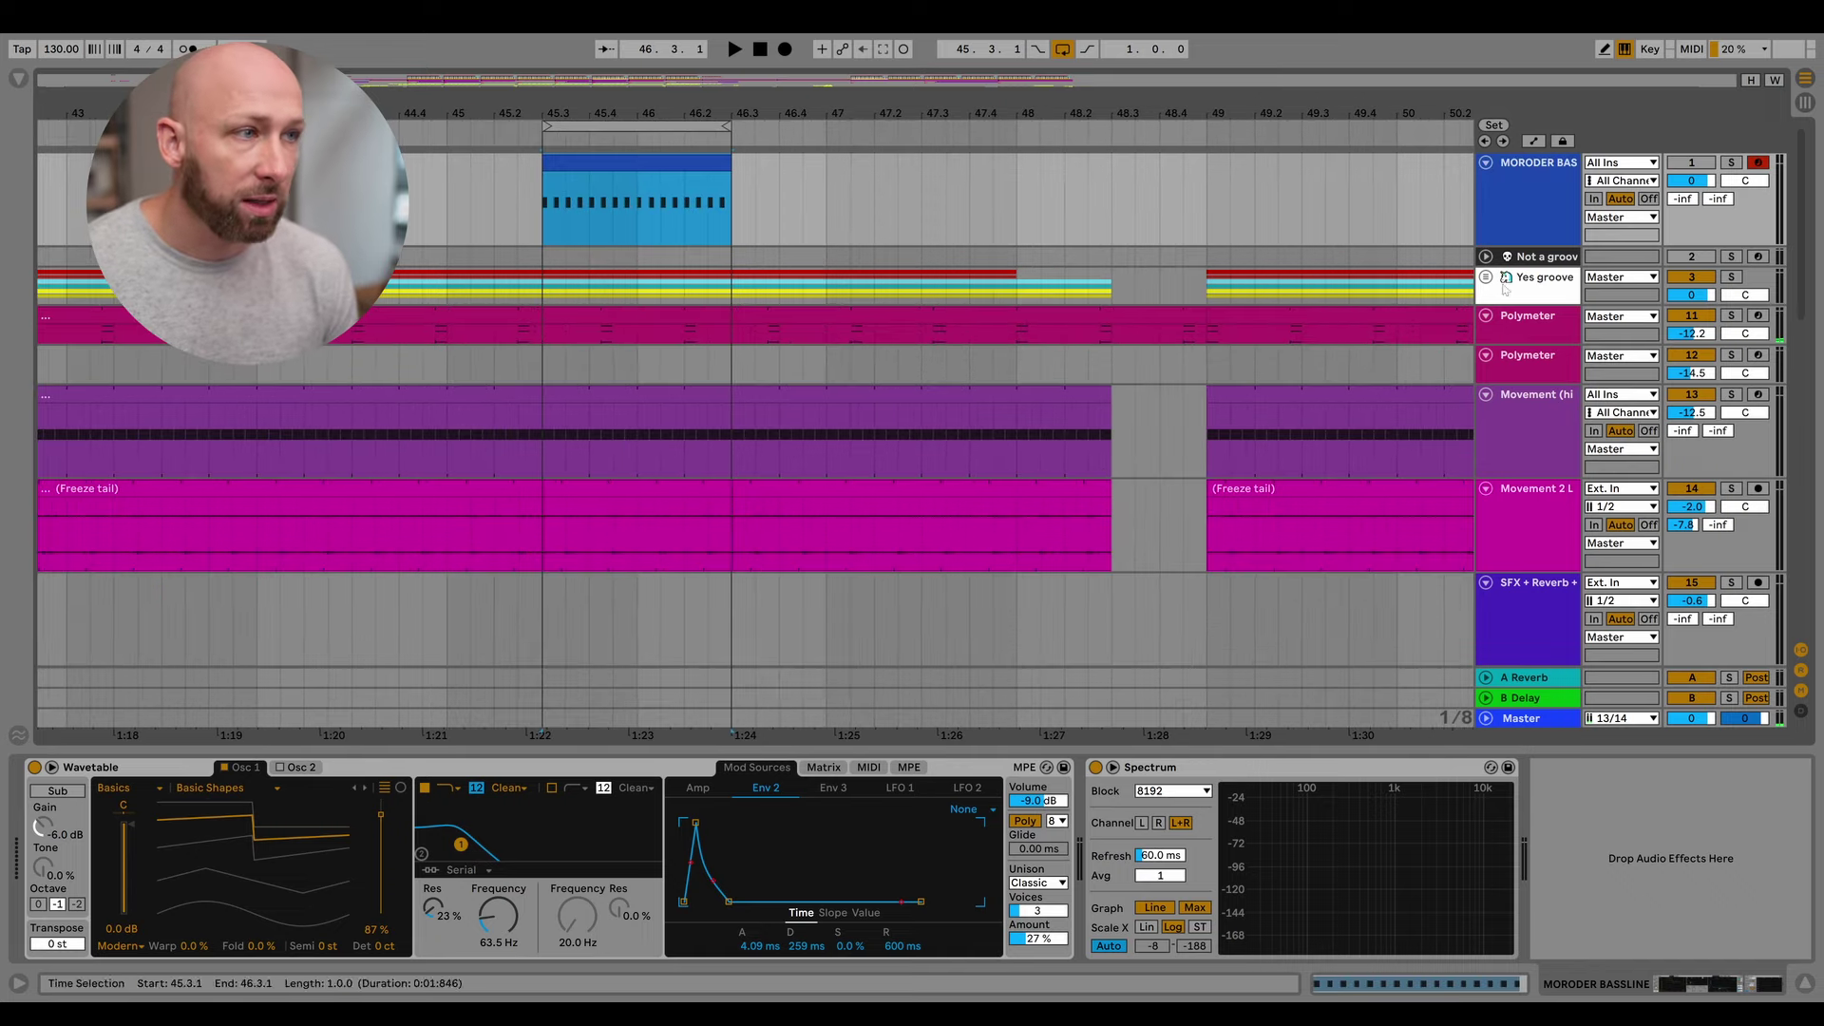
left_click(1680, 171)
key("space")
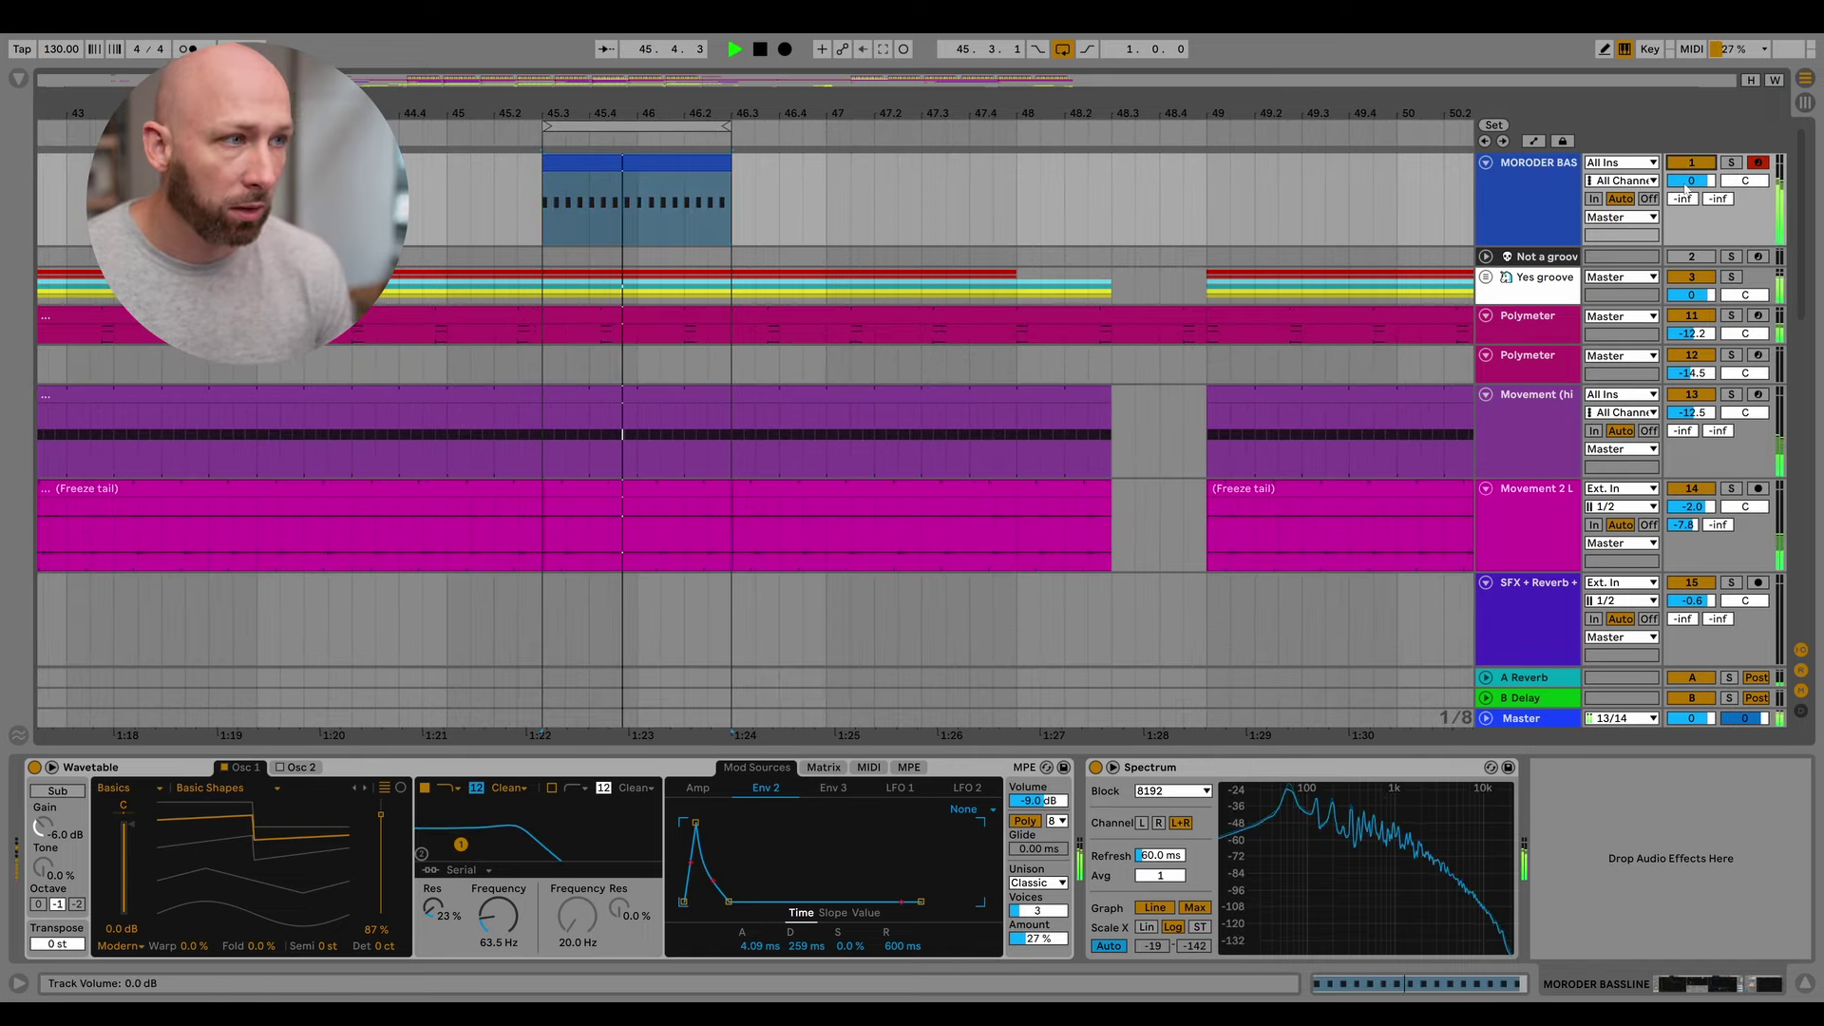
mouse_move(1680, 171)
left_mouse_down()
mouse_move(1680, 204)
mouse_move(1691, 177)
left_mouse_up()
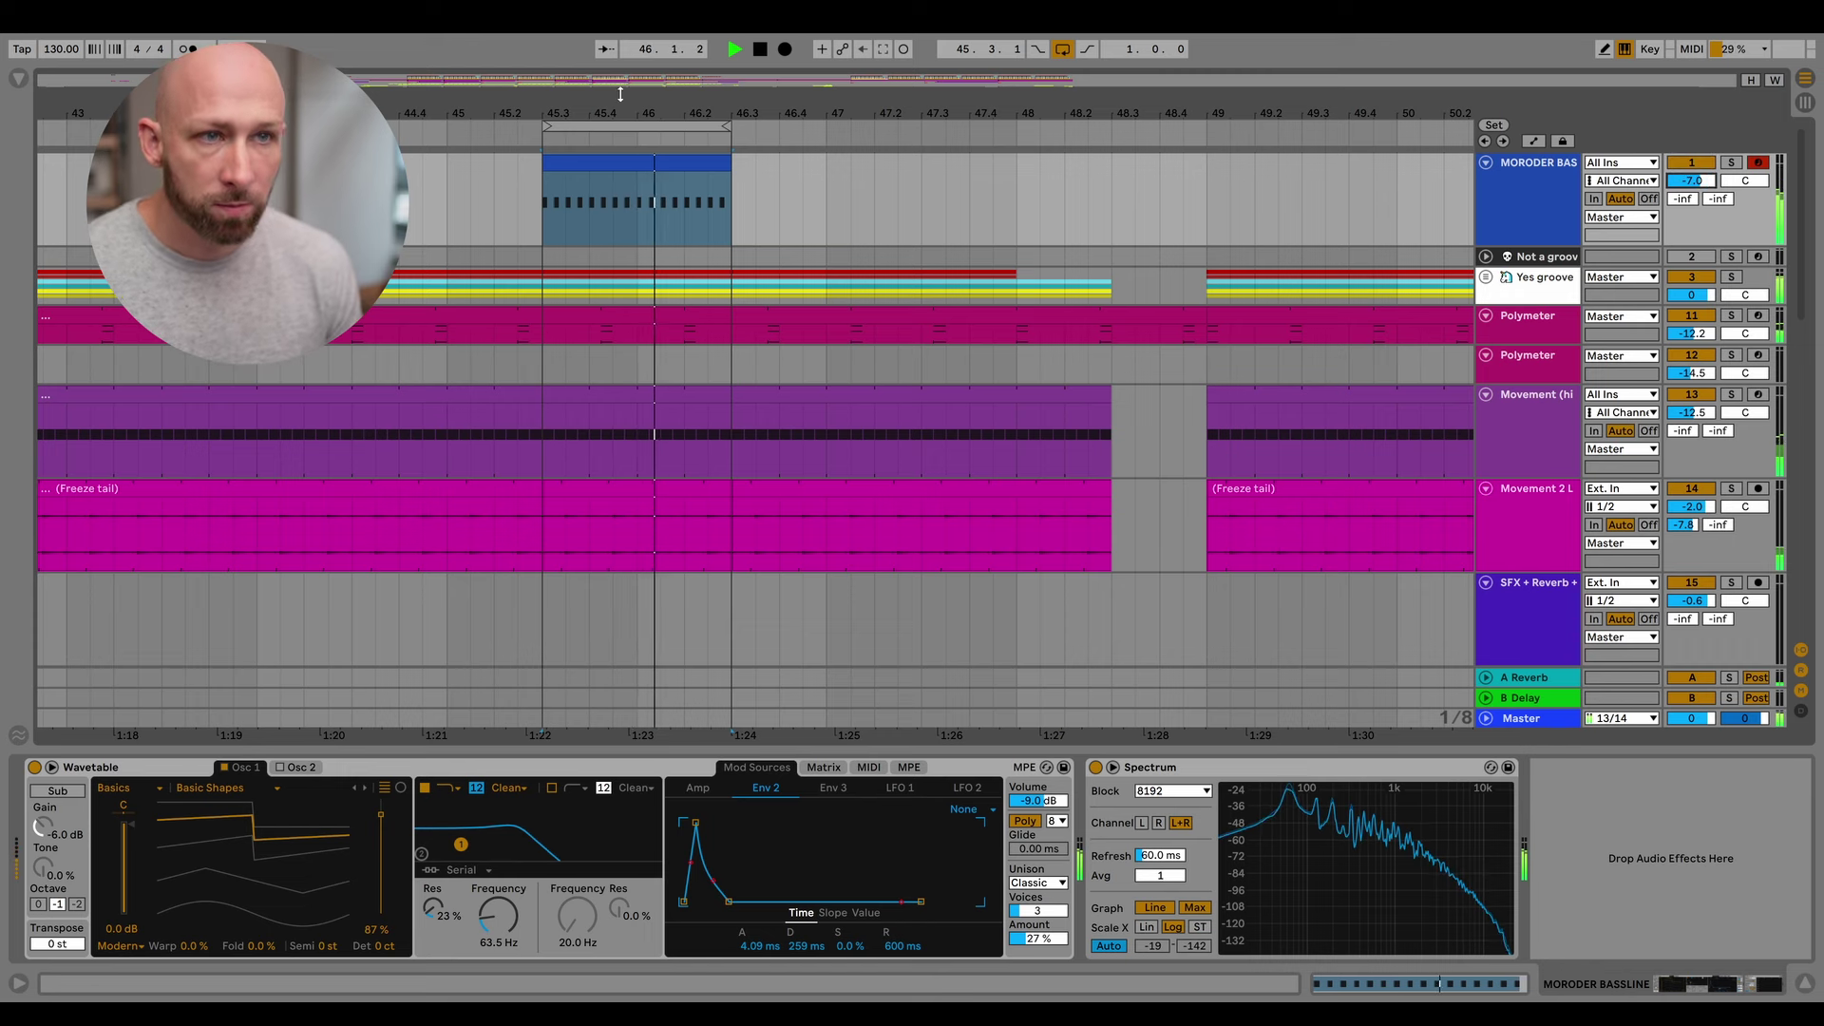
scroll(755, 418, "right", 6)
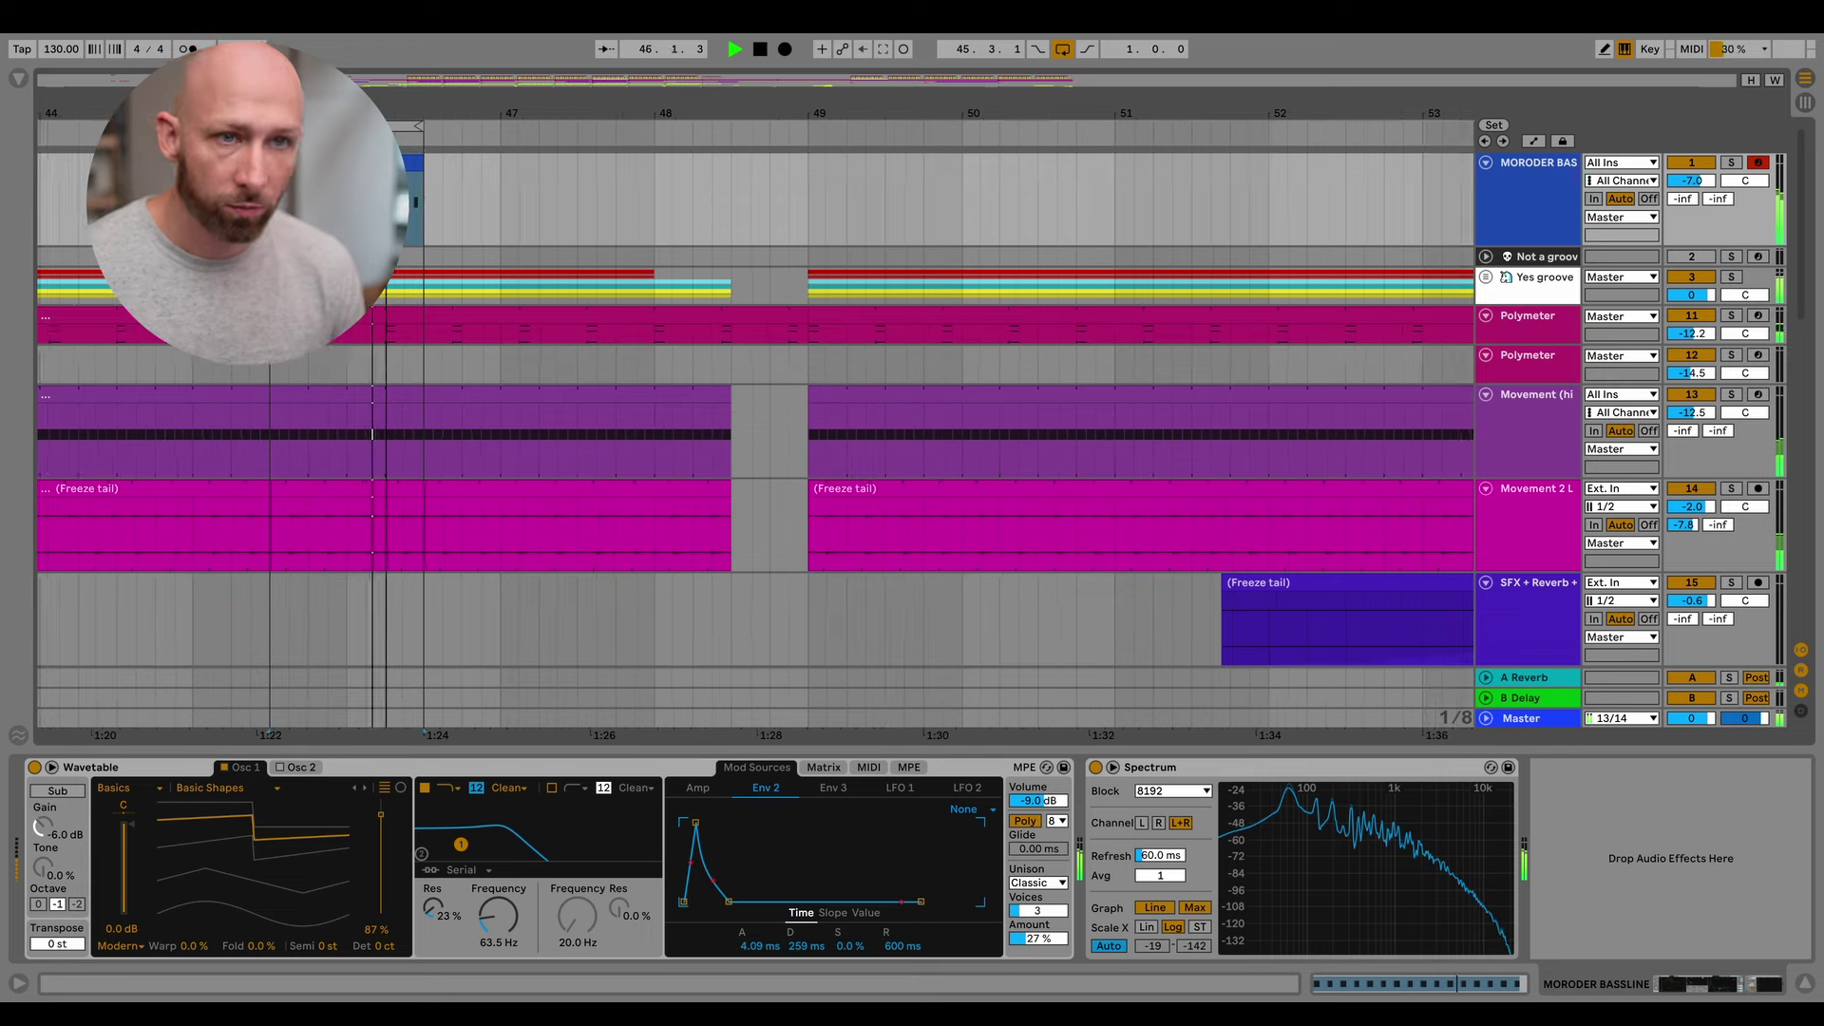
Move the bassline clip to bar 49 and start the loop region there.
left_click_drag(775, 169, 824, 169)
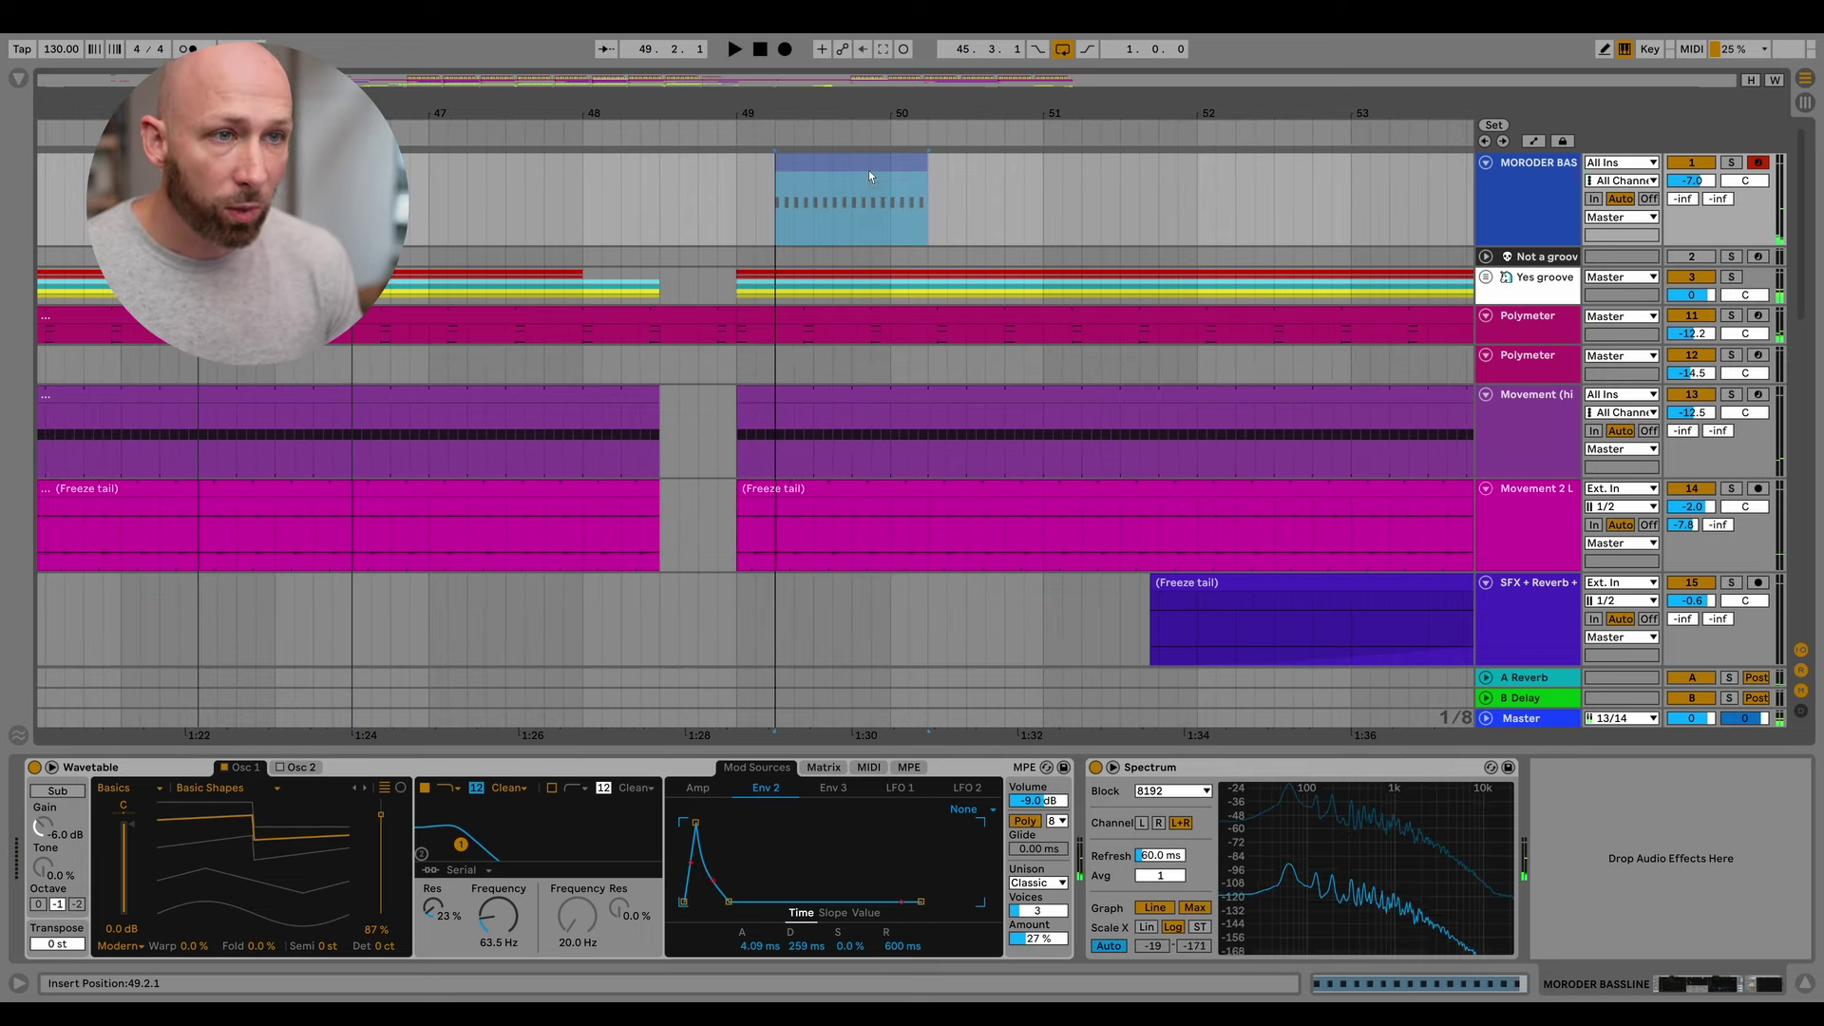
key("space")
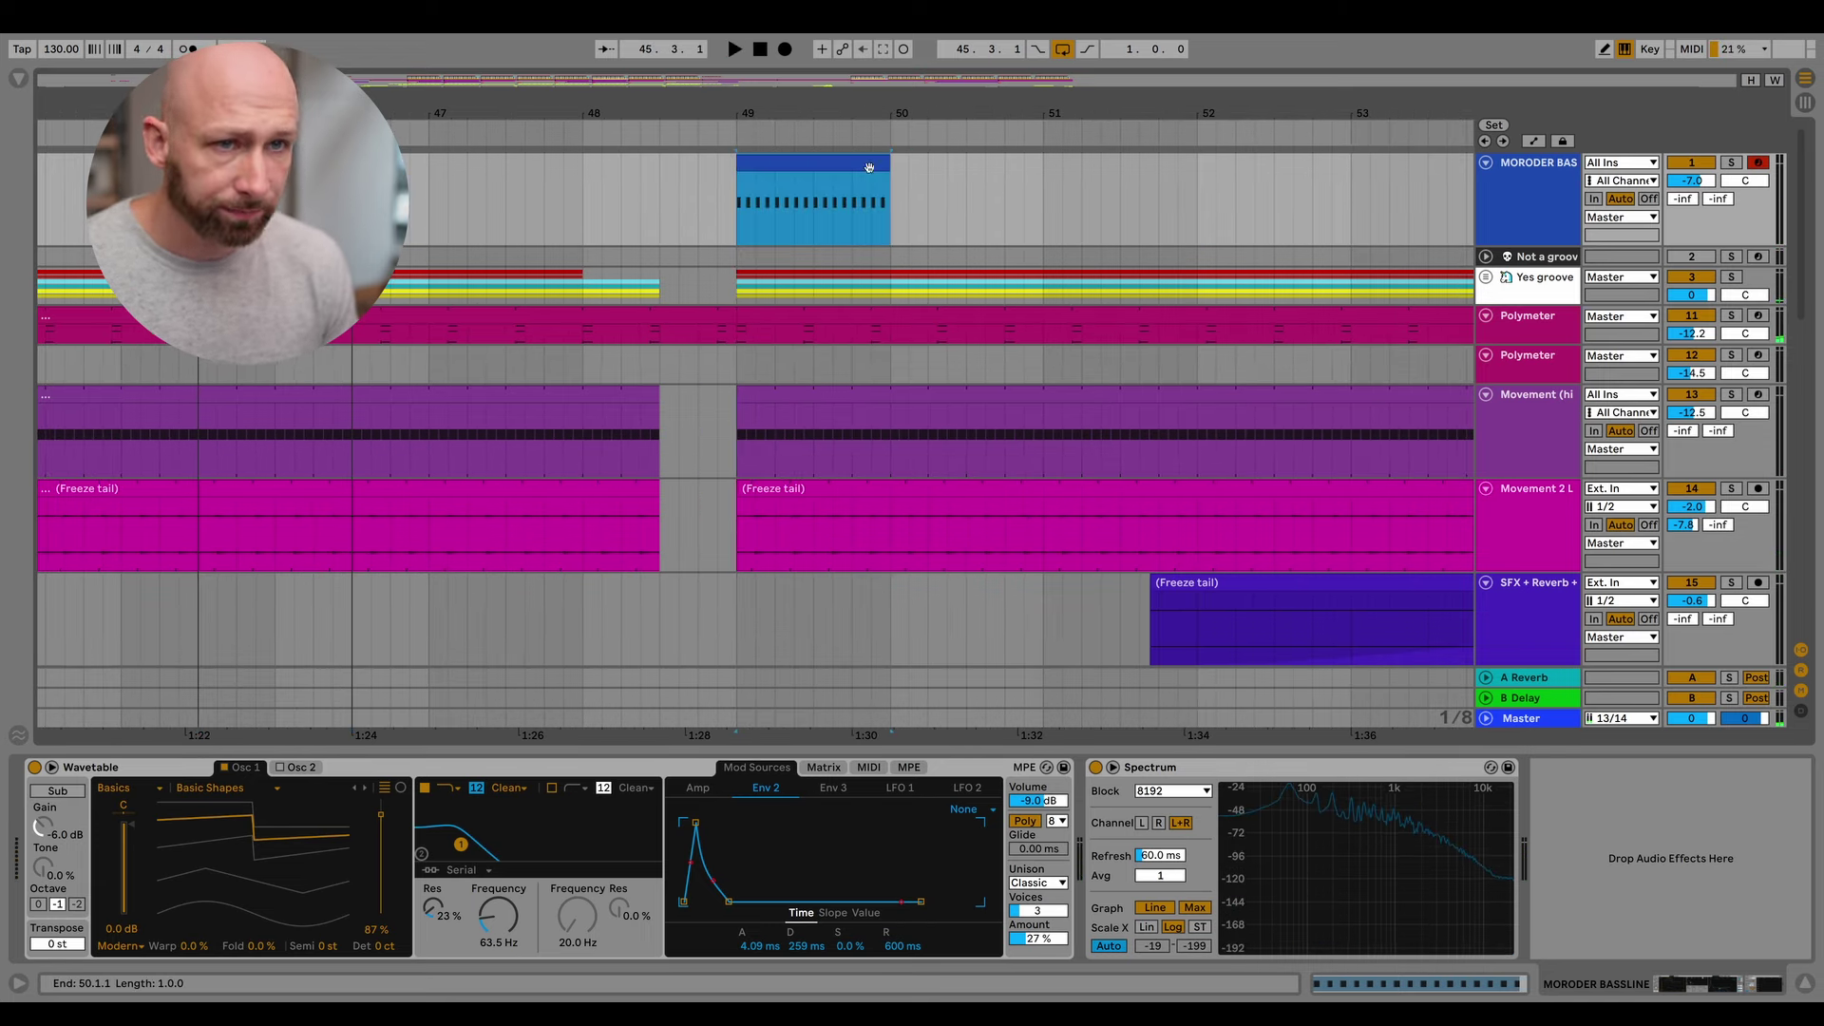
left_click_drag(333, 125, 1356, 138)
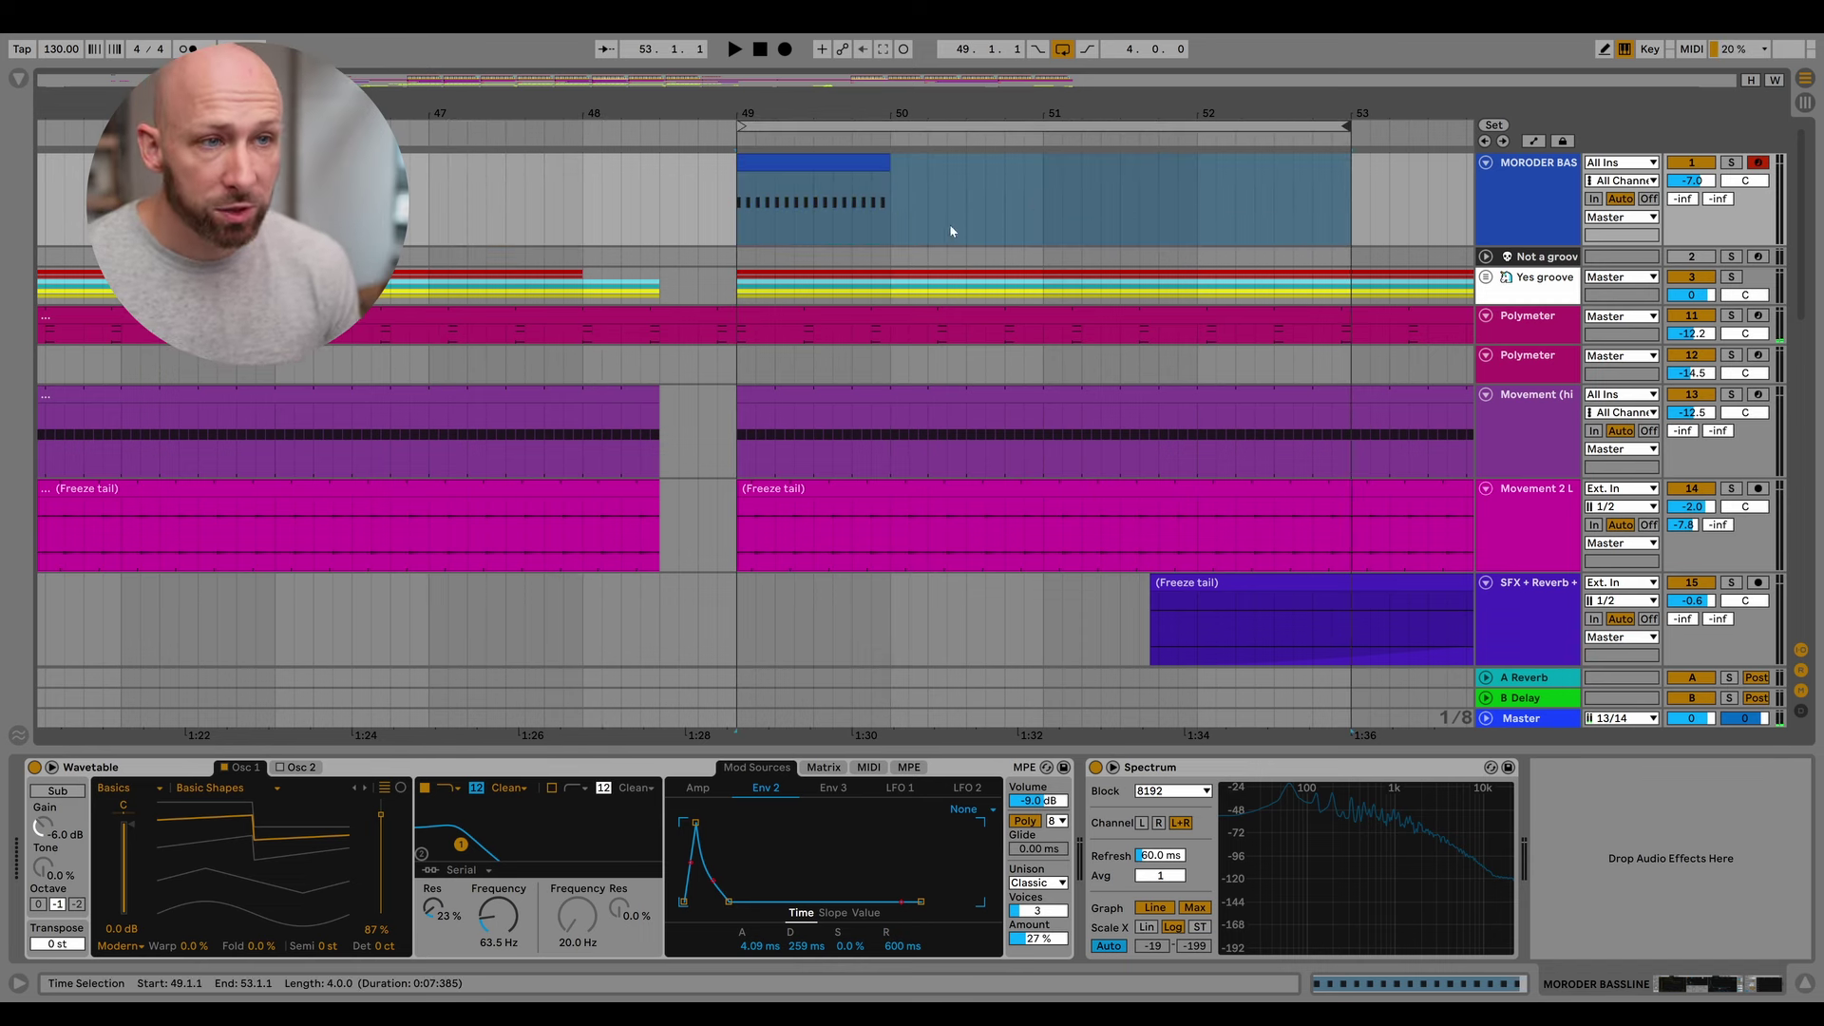
Extend the clip to four bars ending at bar 53, consolidate it, and open its notes.
left_click(843, 167)
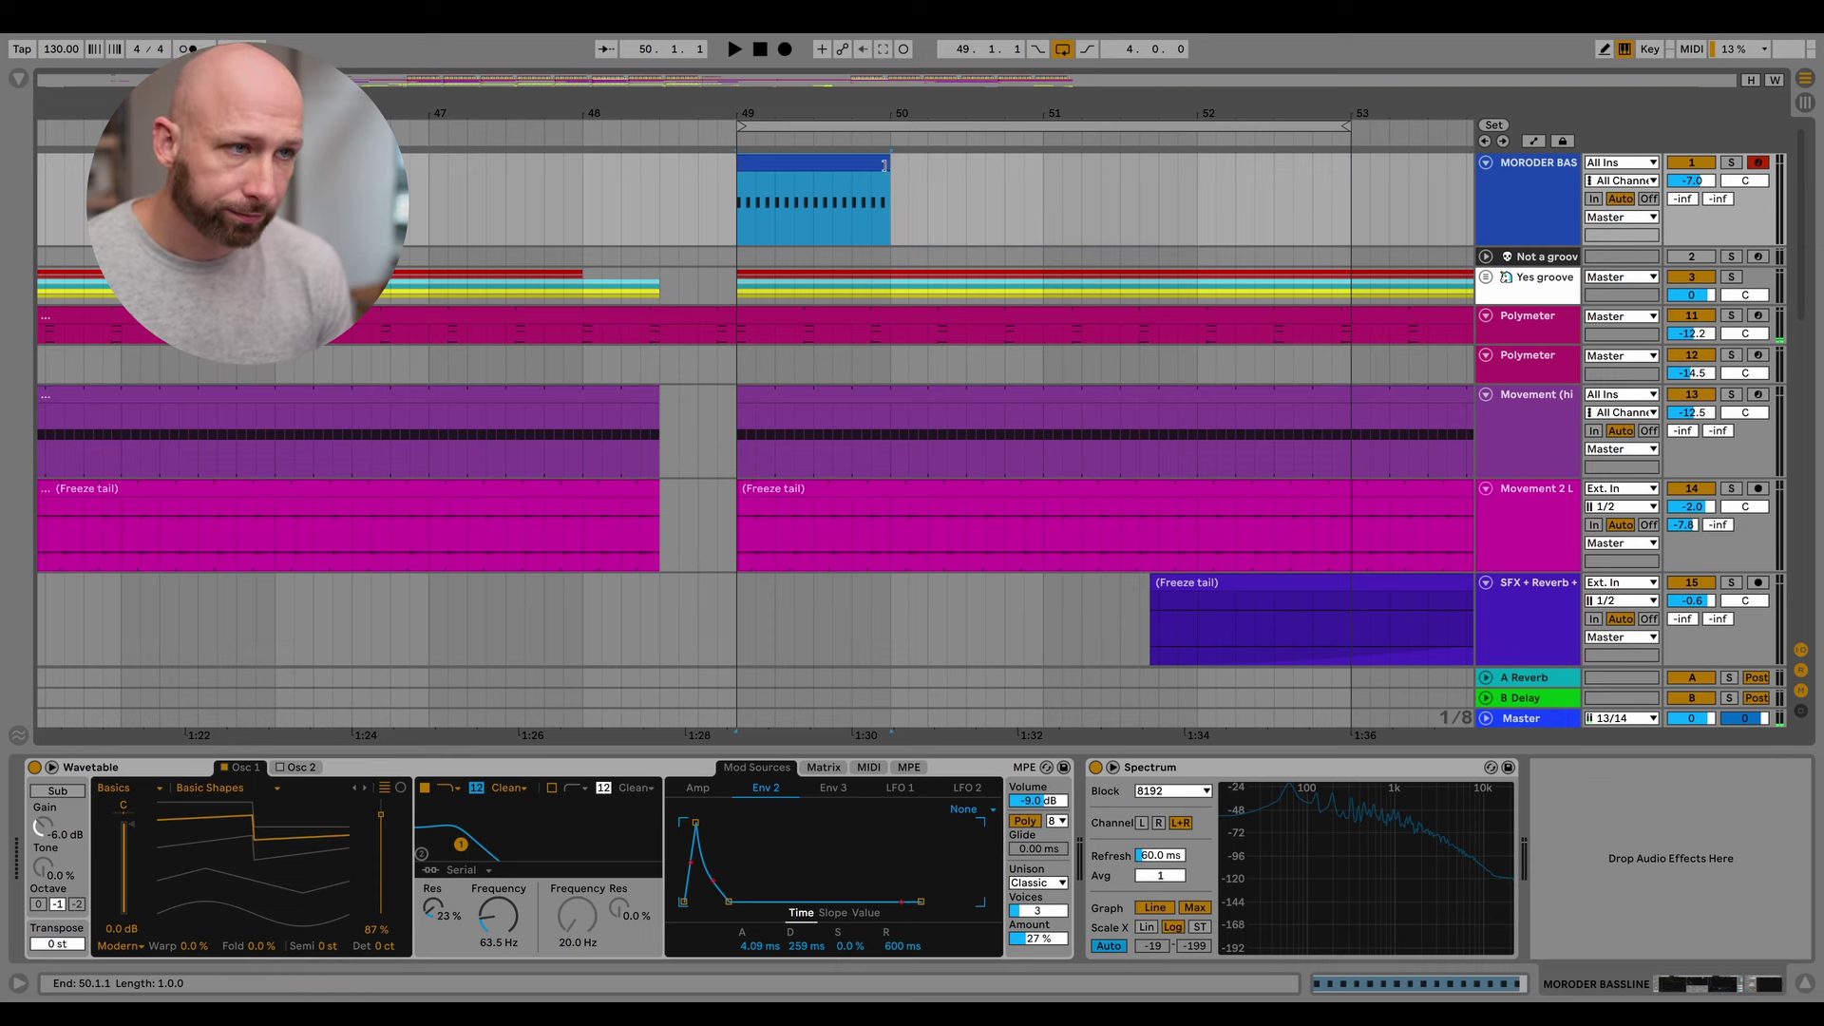
left_click_drag(888, 165, 1351, 174)
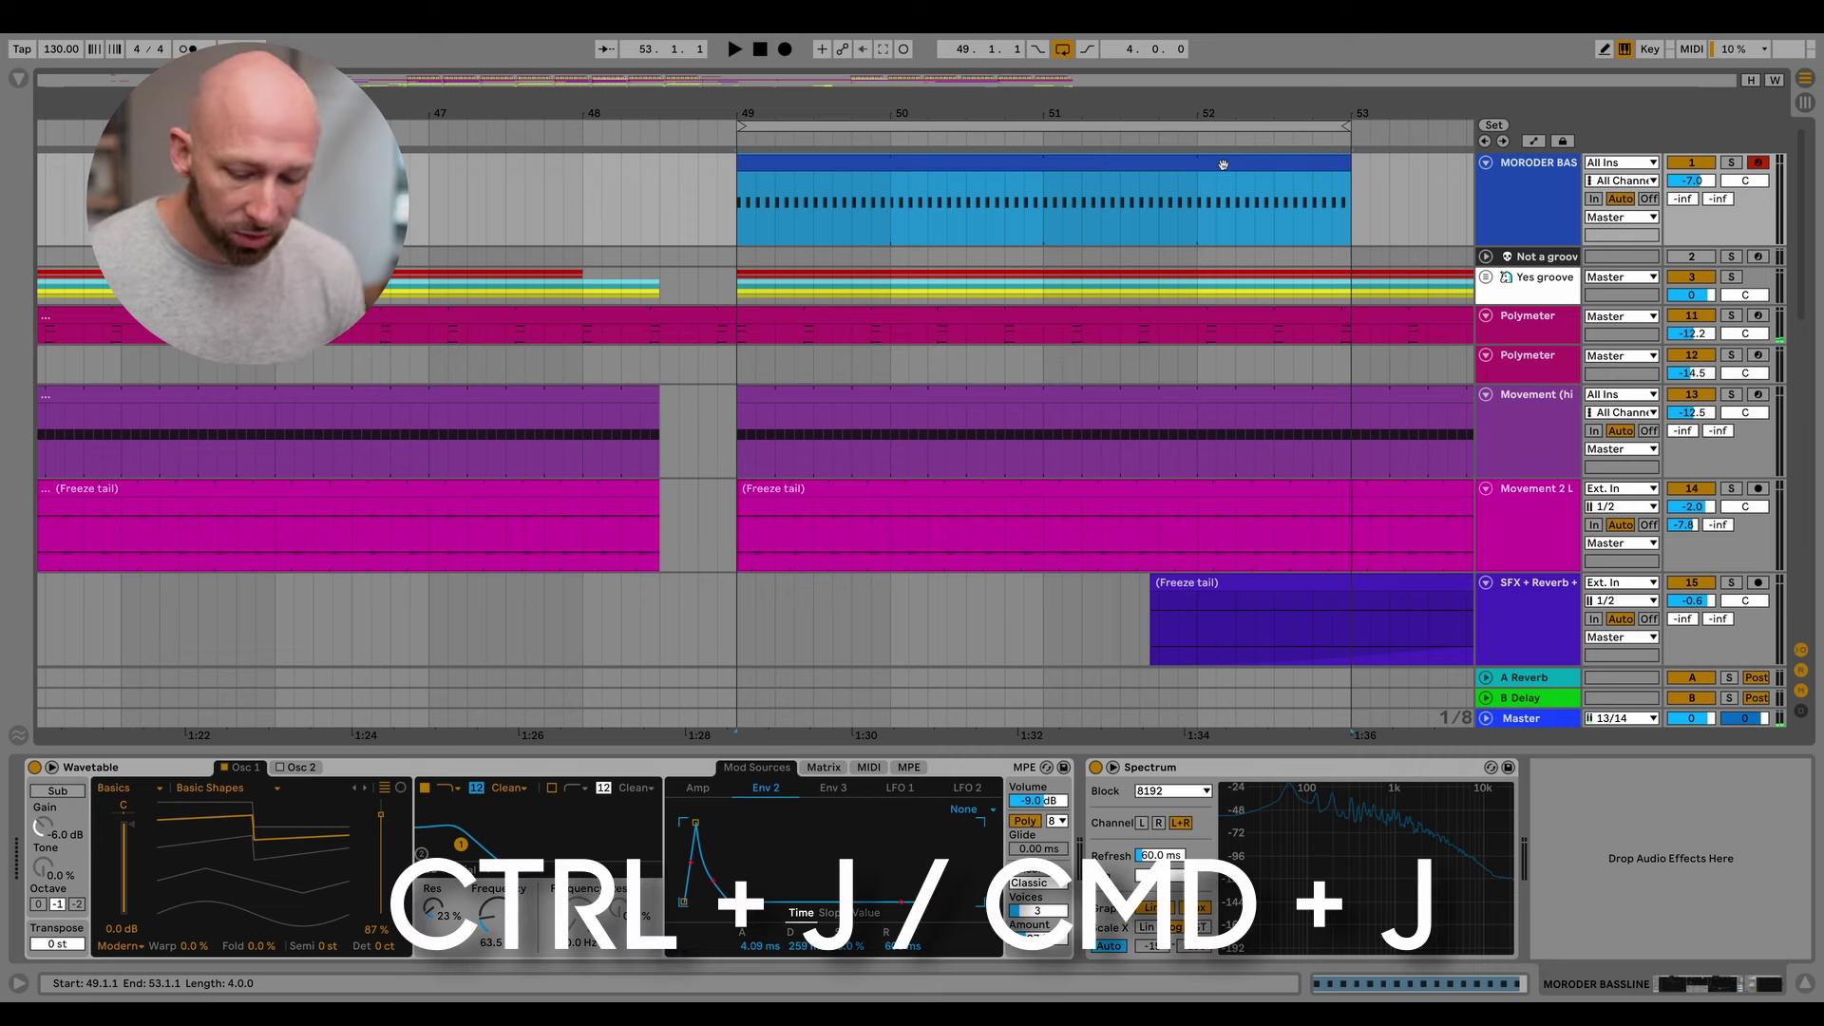
key("ctrl+j")
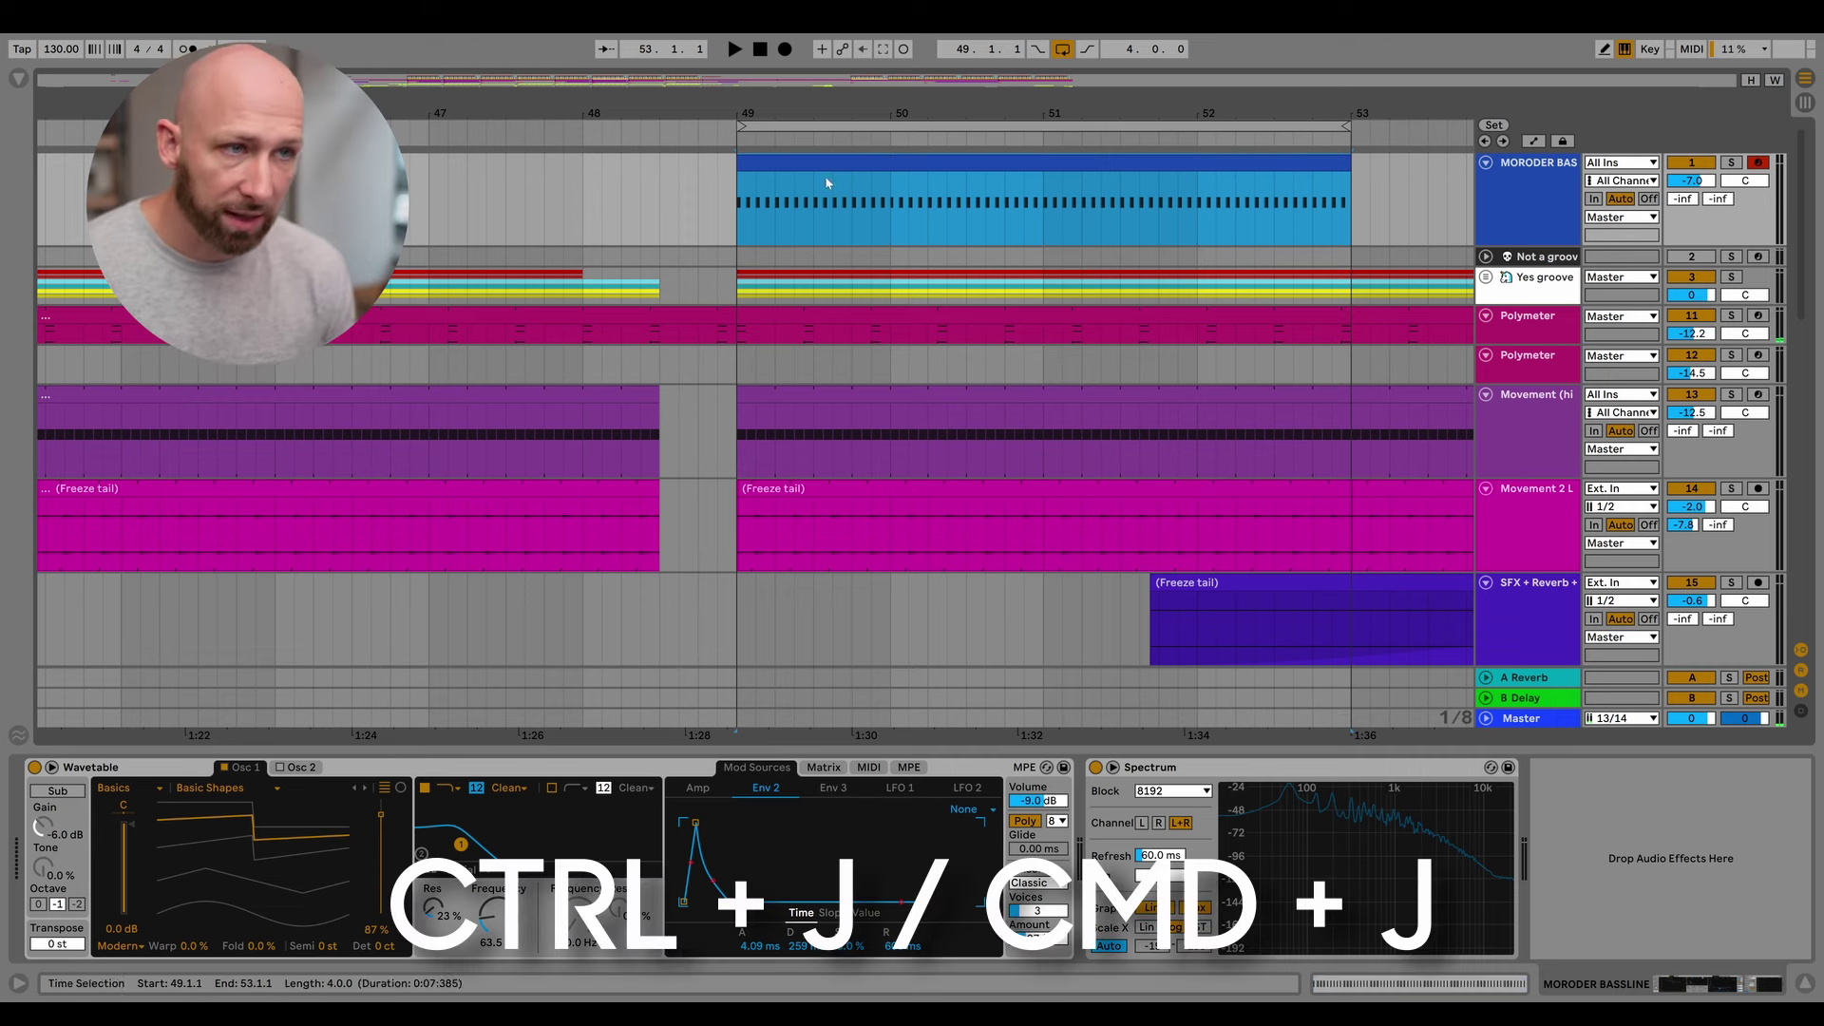
double_click(1026, 179)
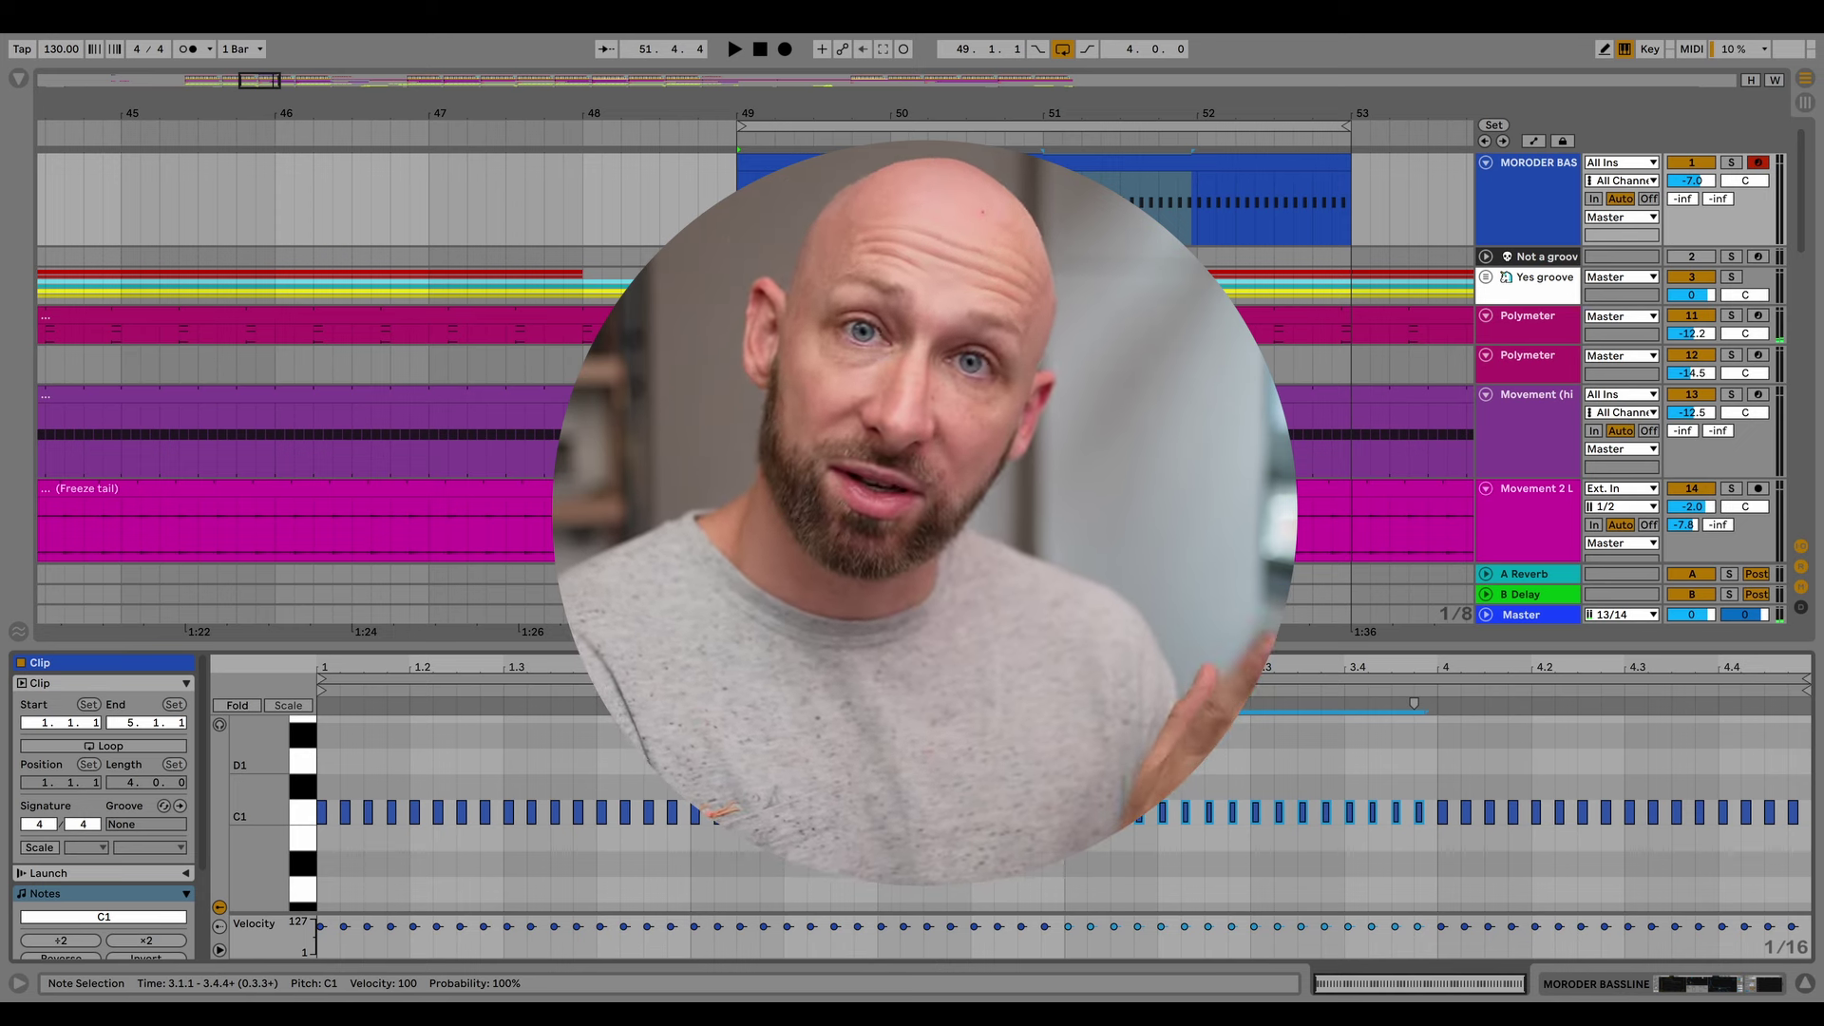
left_click_drag(1066, 783, 1430, 851)
key("Down")
key("Down")
key("Down")
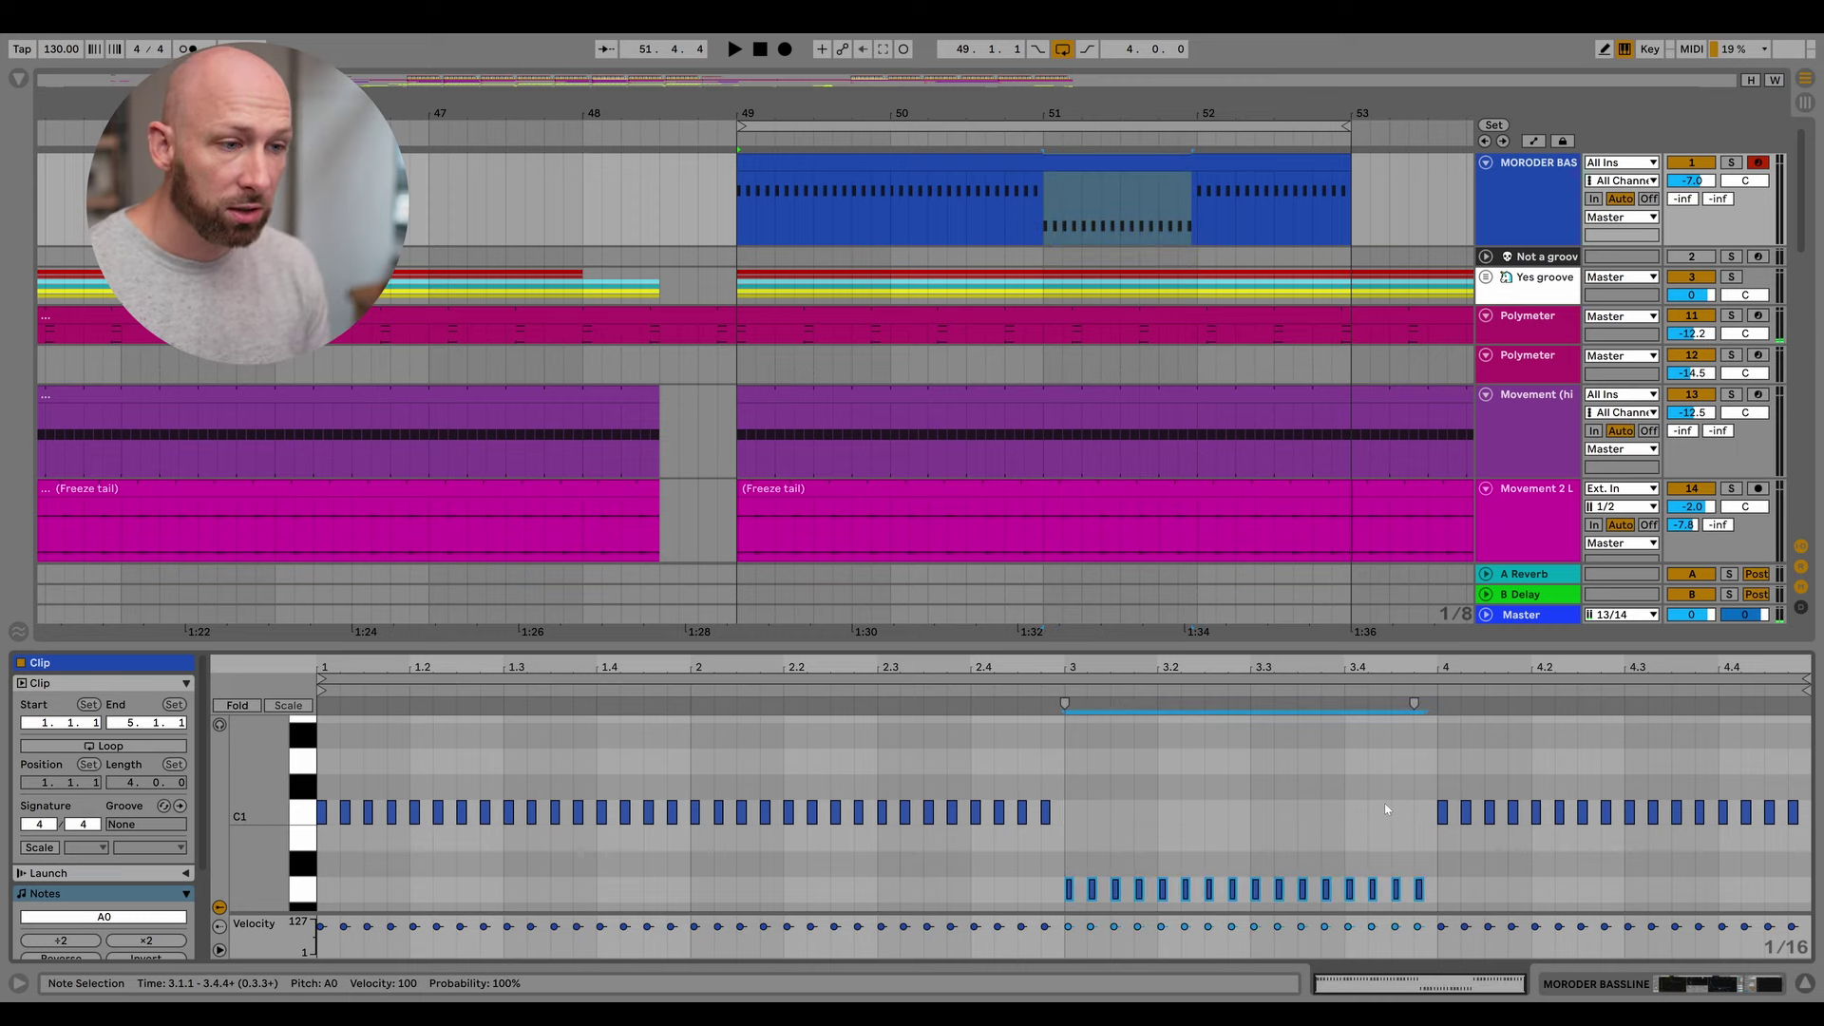
left_click_drag(1416, 765, 1791, 829)
key("Down")
key("Down")
key("Down")
key("Down")
key("Down")
key("Down")
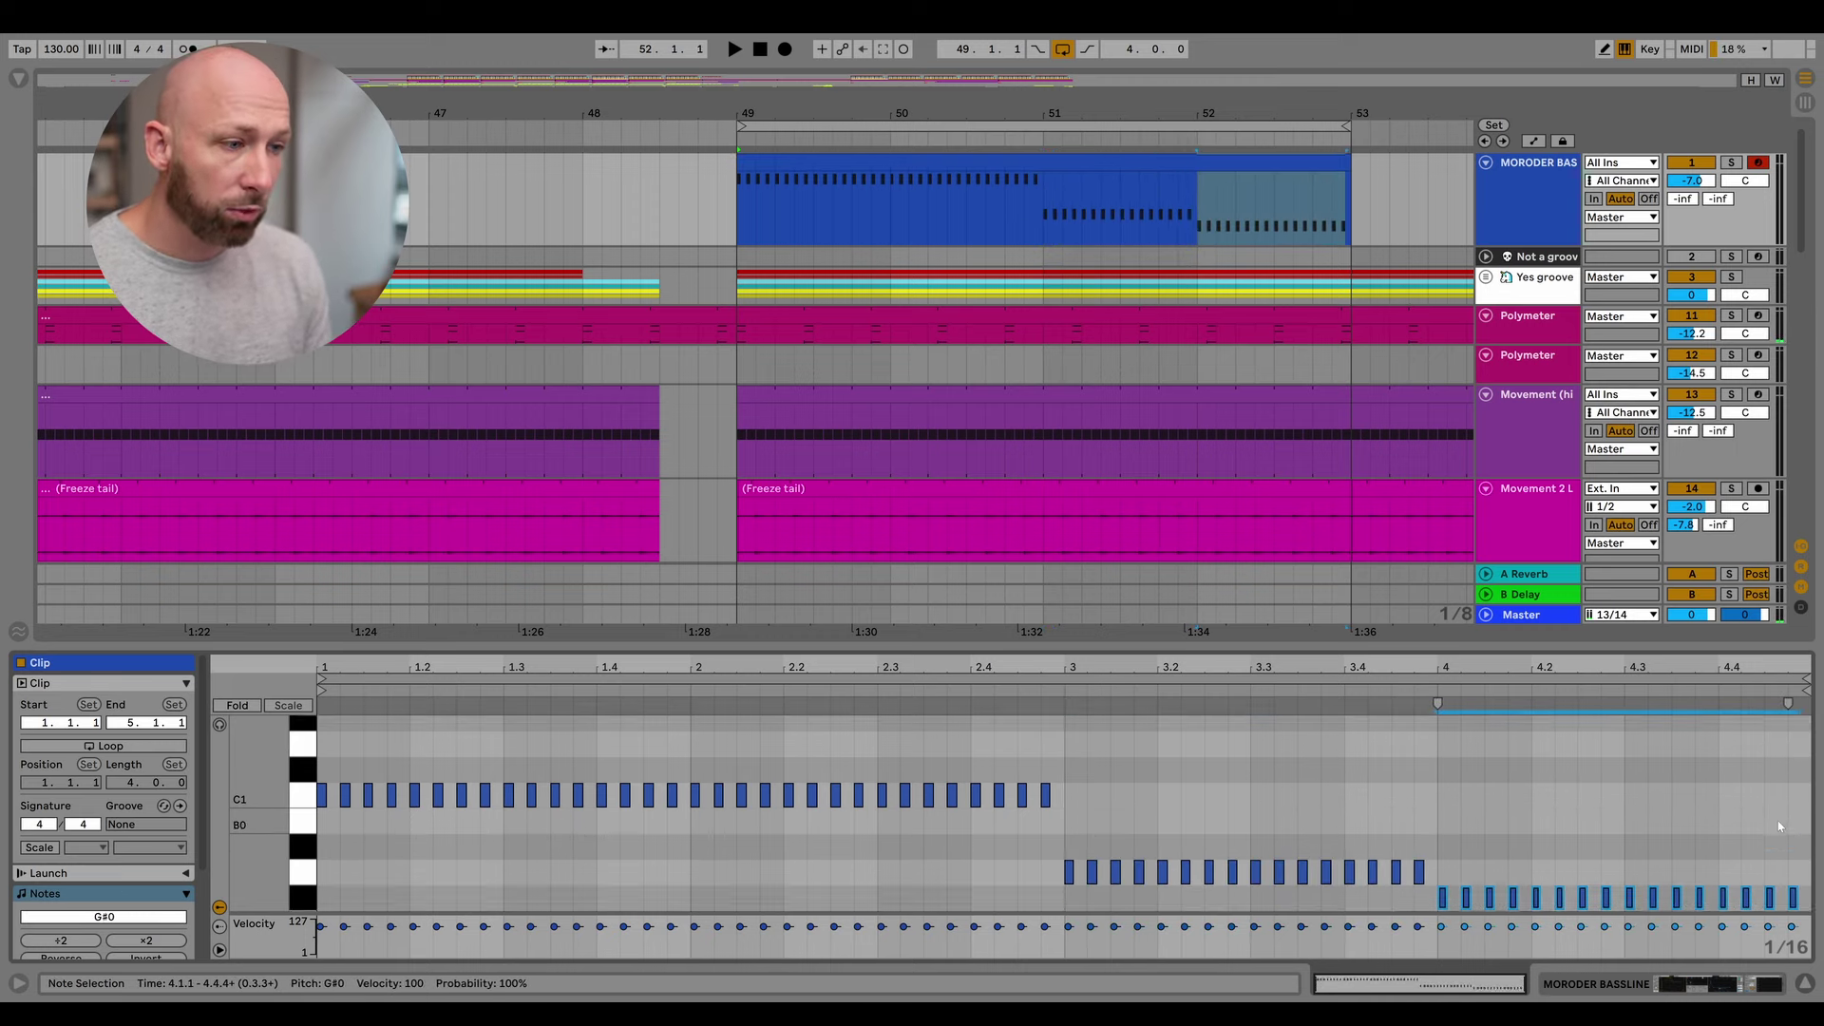
key("Down")
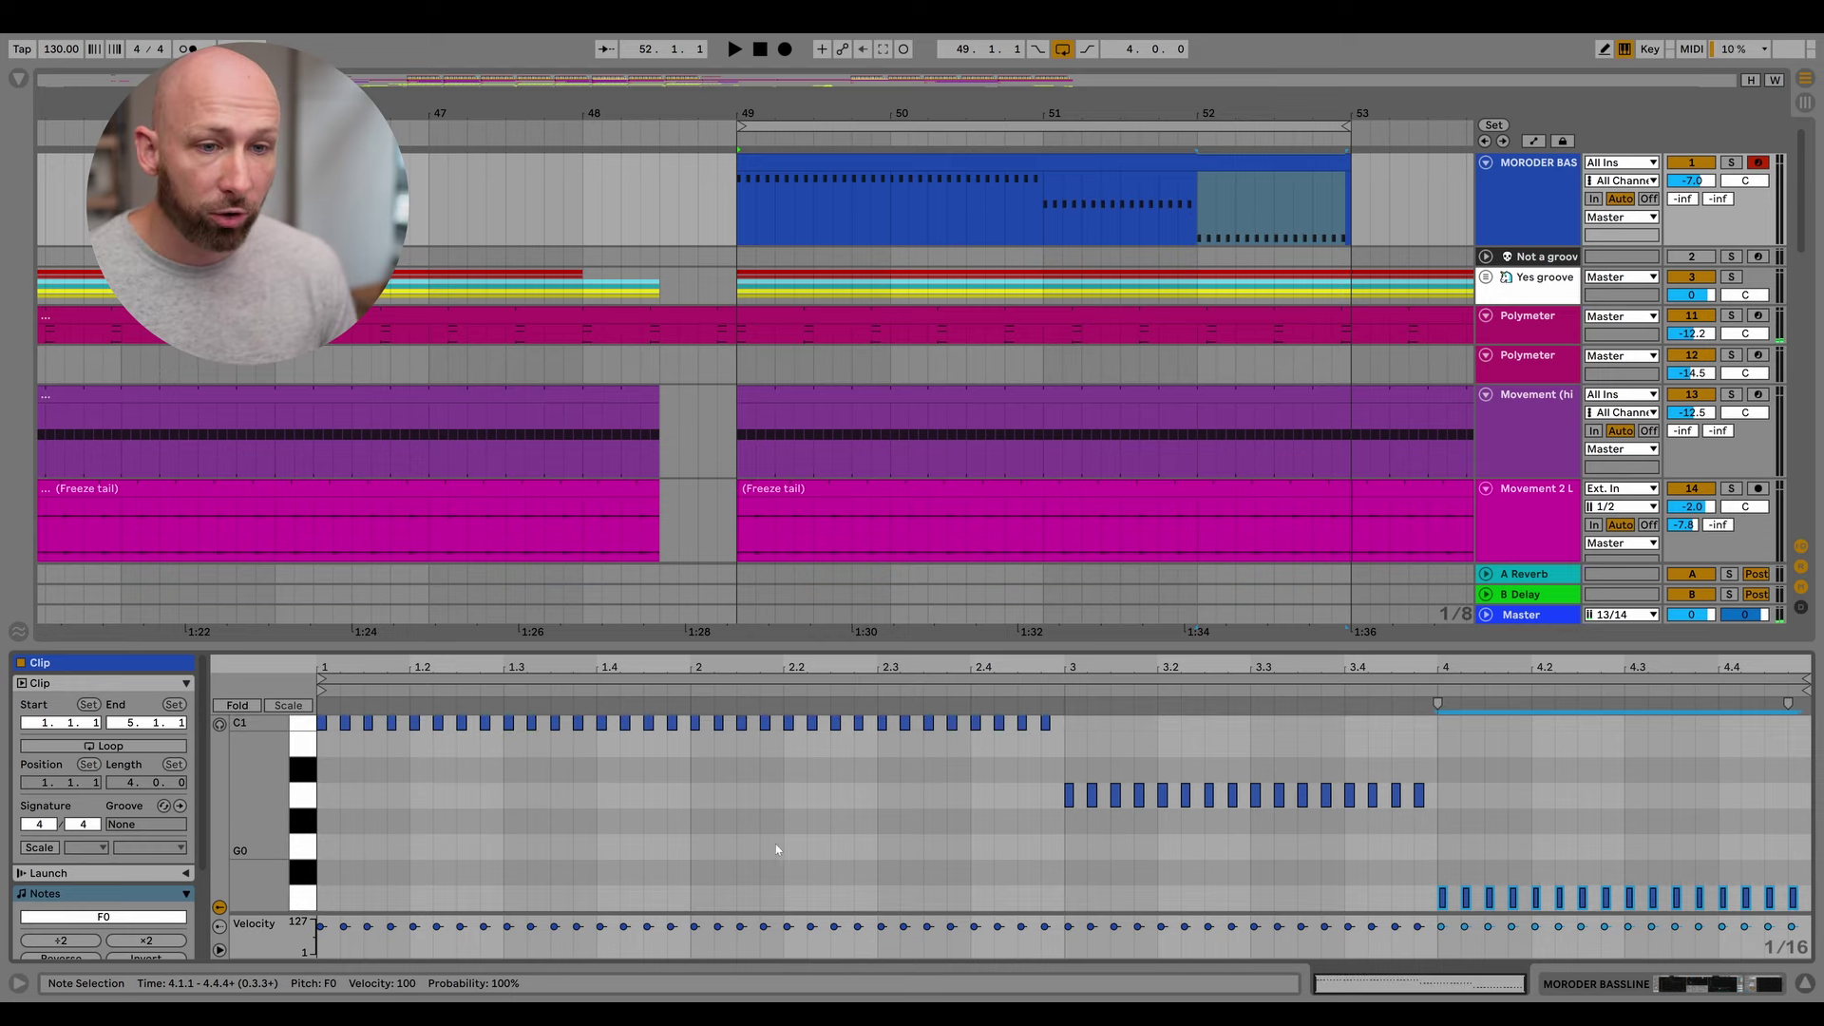
key("space")
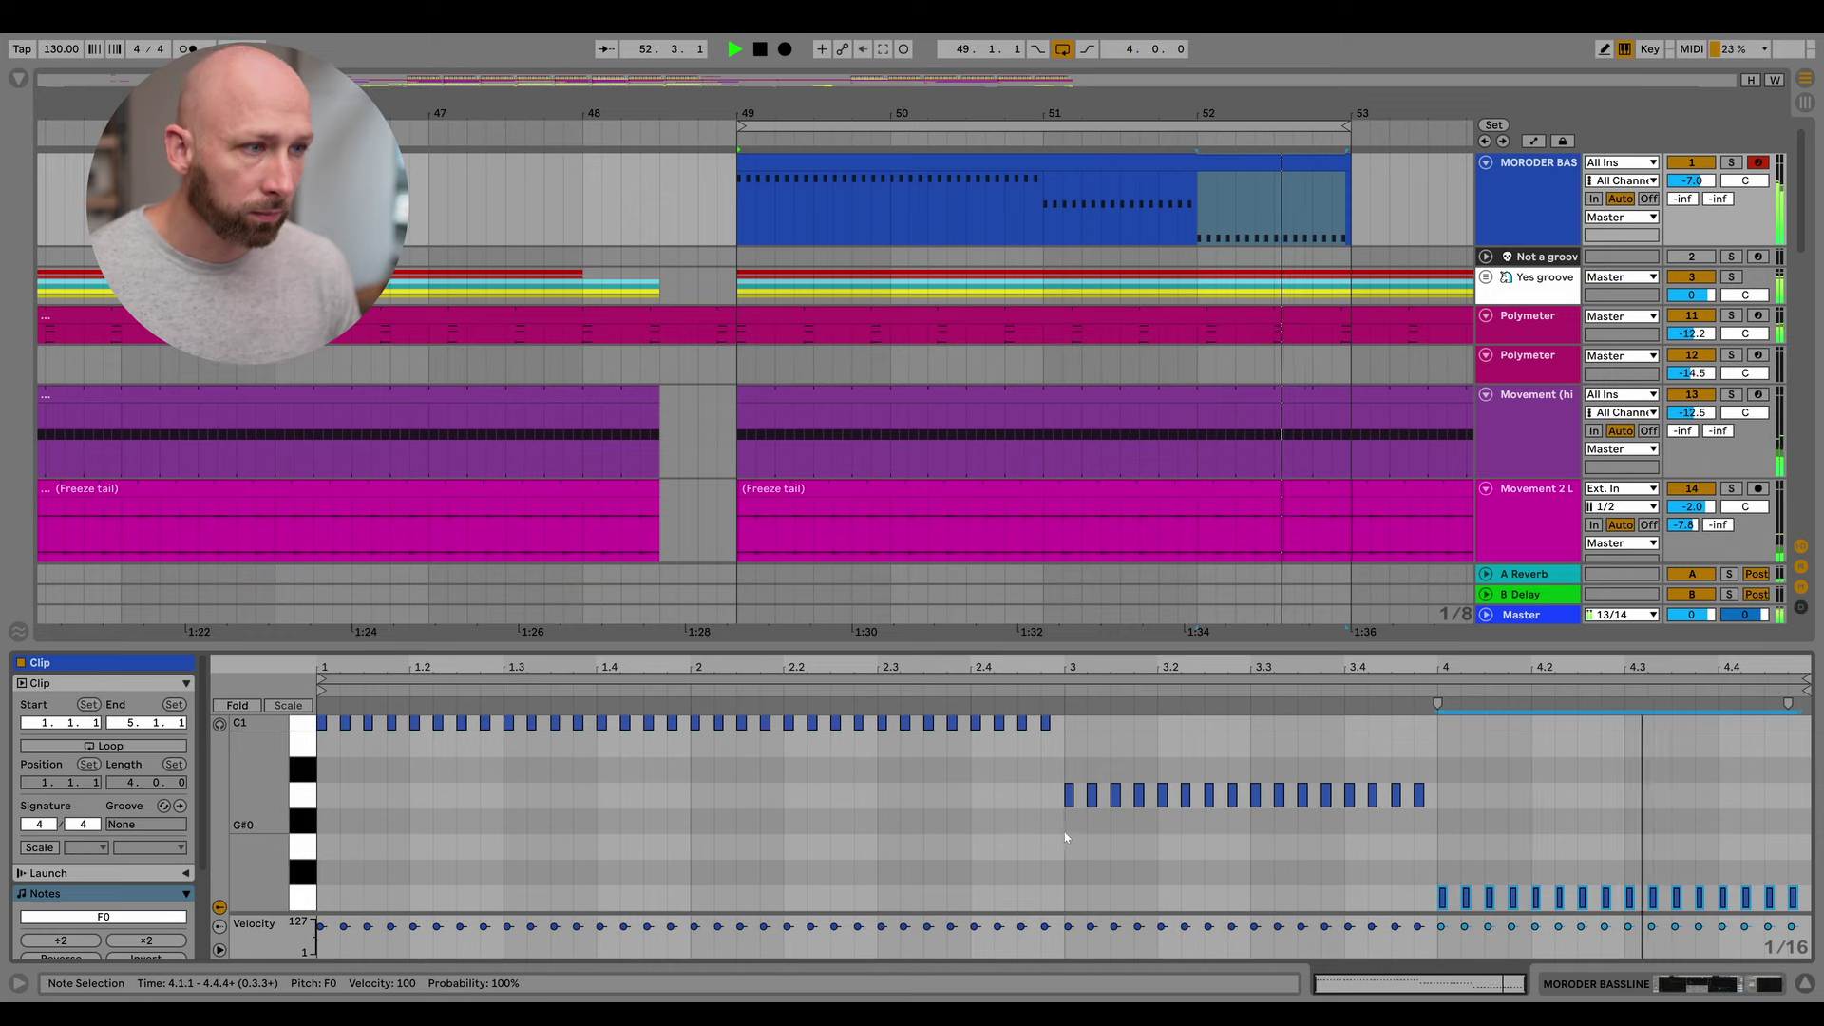
key("space")
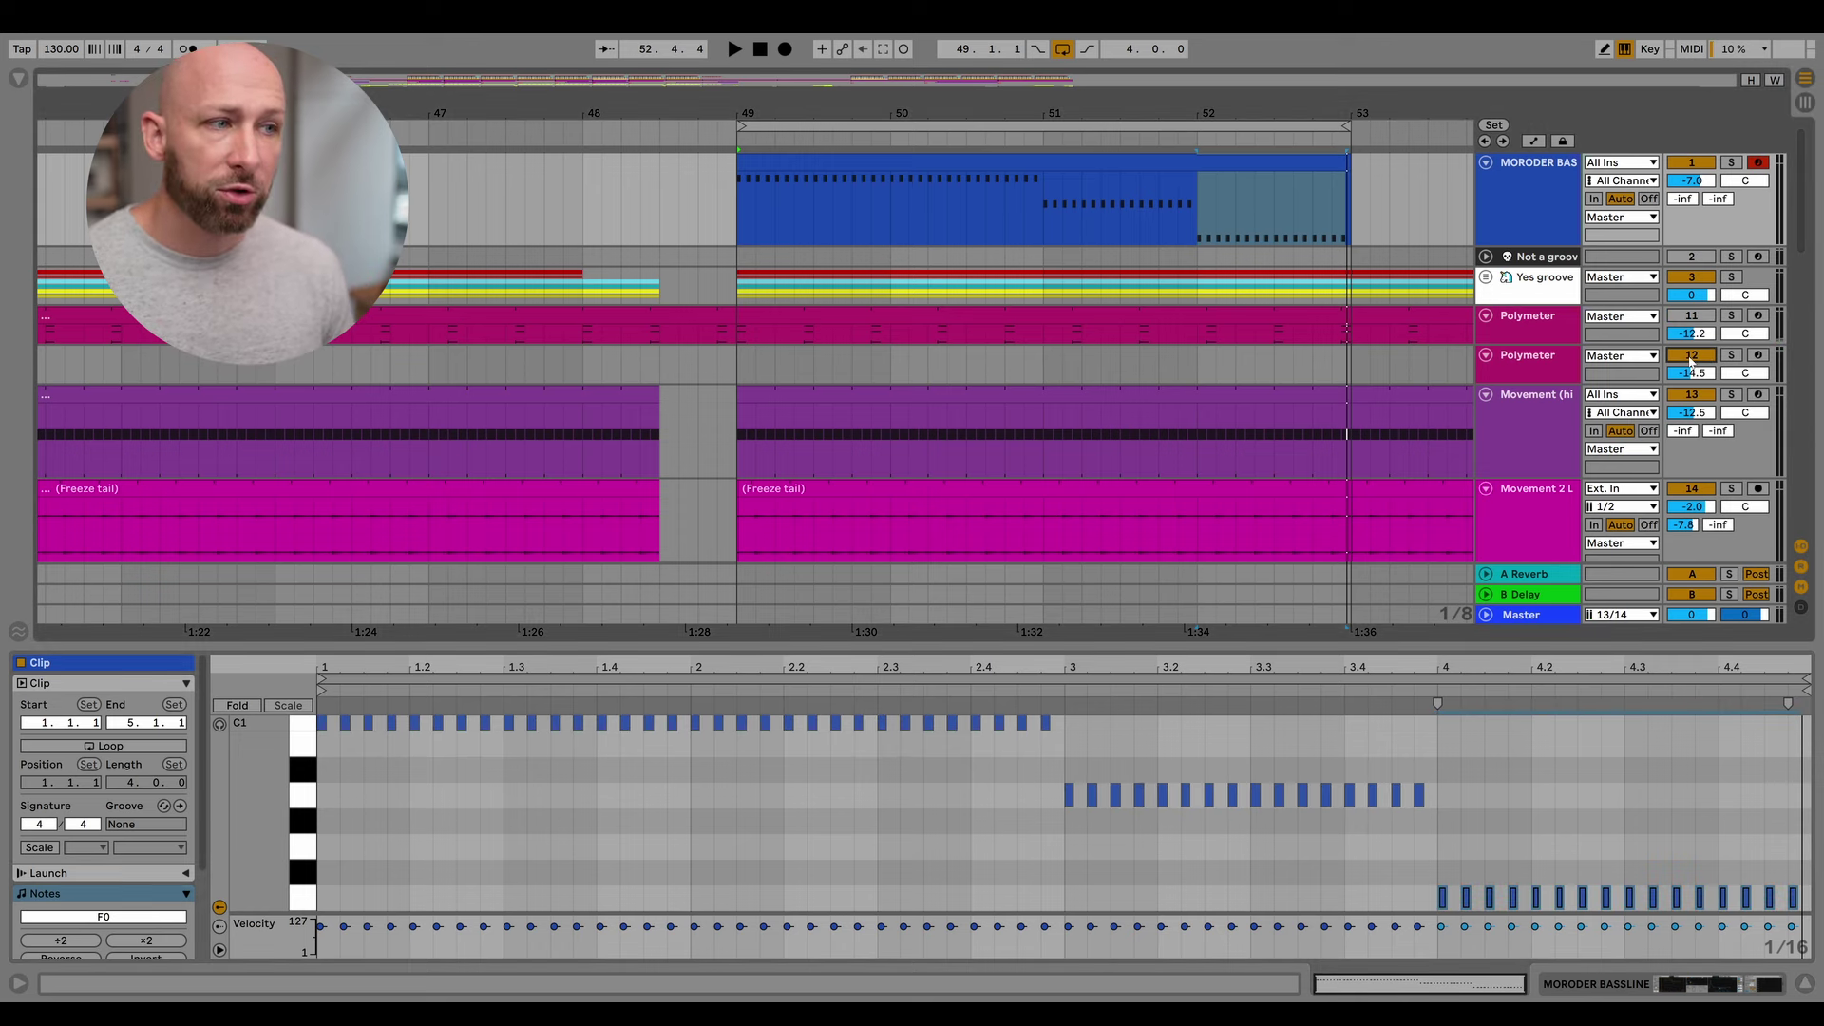
Play from bar 49 and drag Wavetable's Env 2 decay out to about 259 ms.
scroll(1427, 435, "down", 3)
key("space")
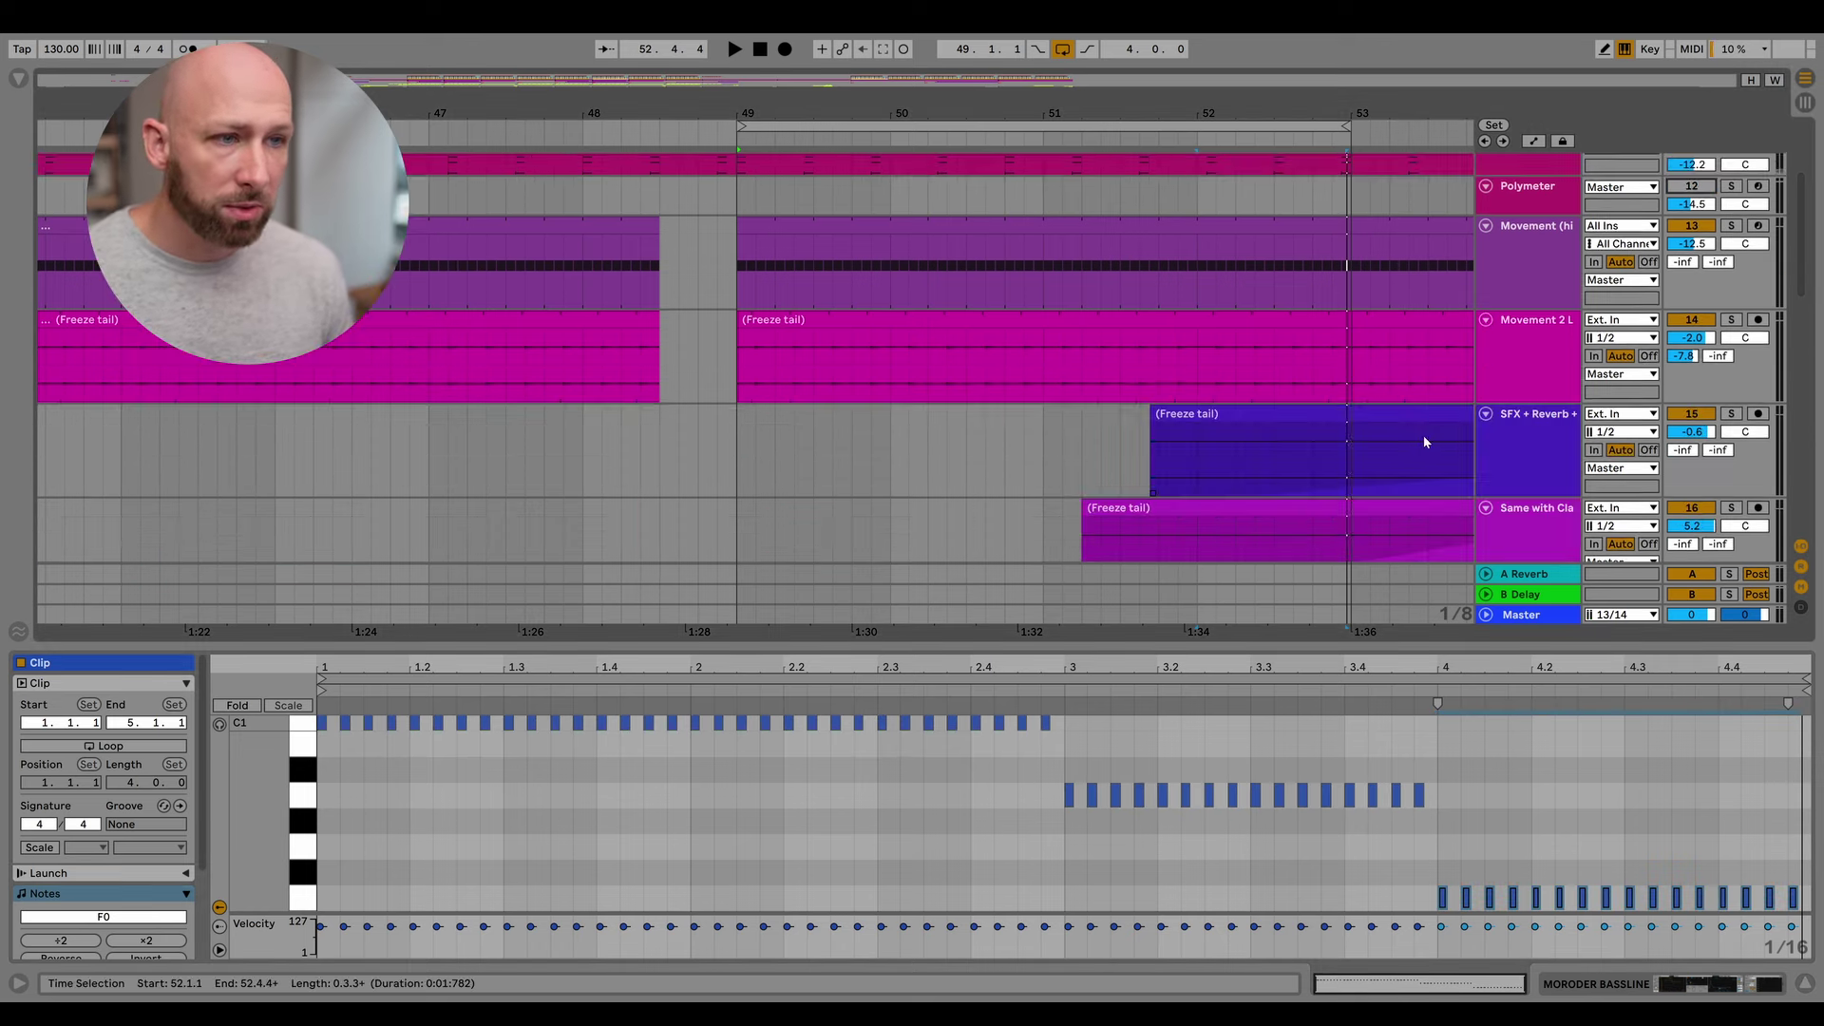
scroll(1374, 492, "up", 3)
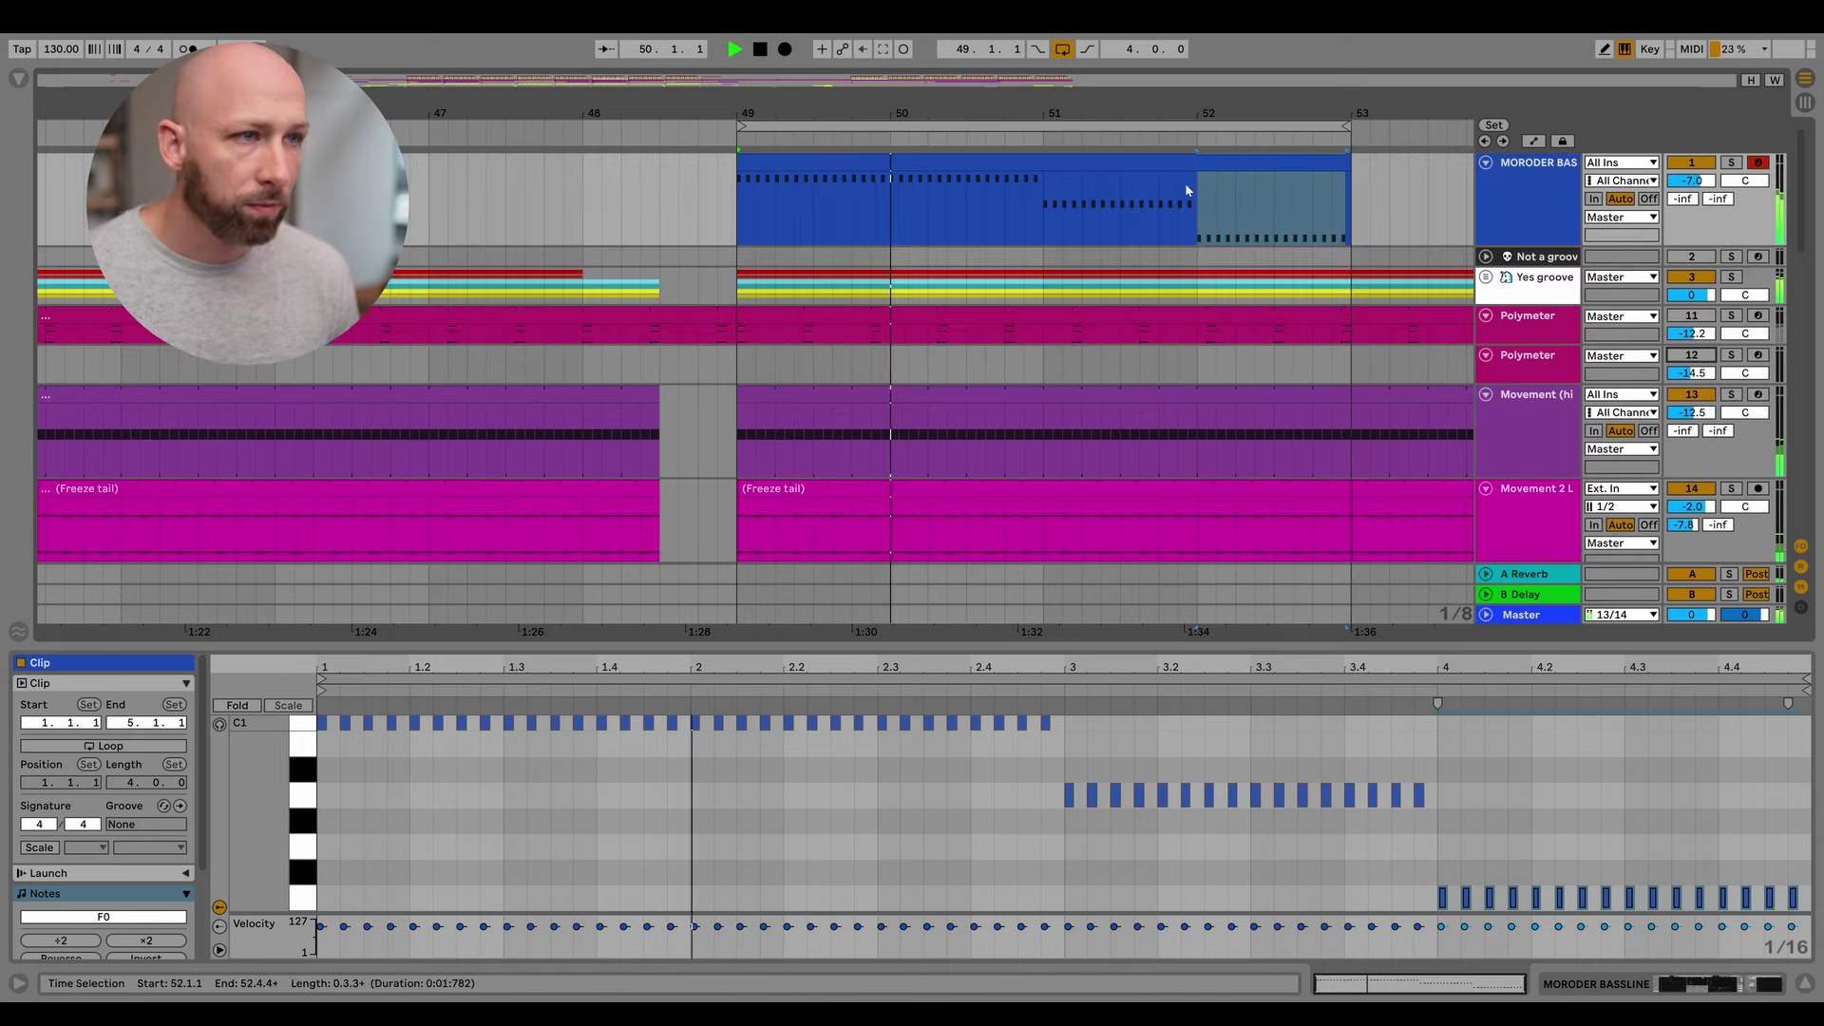
scroll(1373, 491, "up", 3)
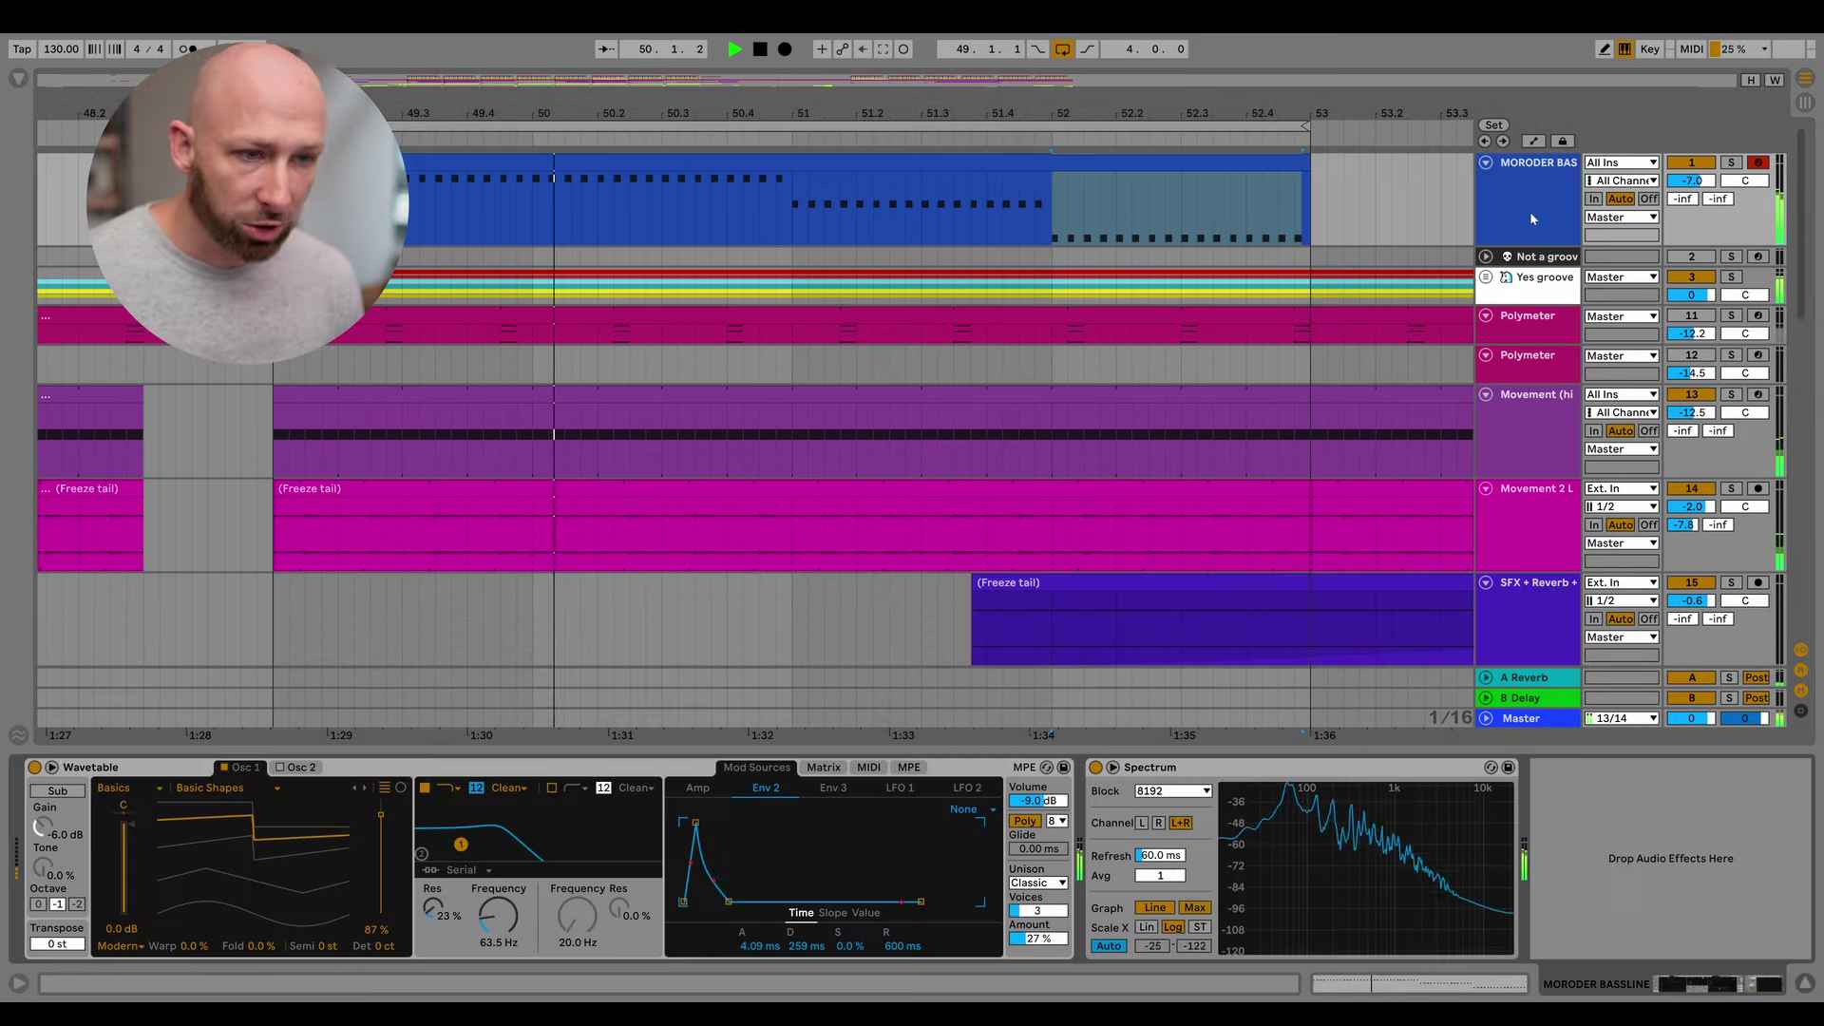
left_click(1531, 212)
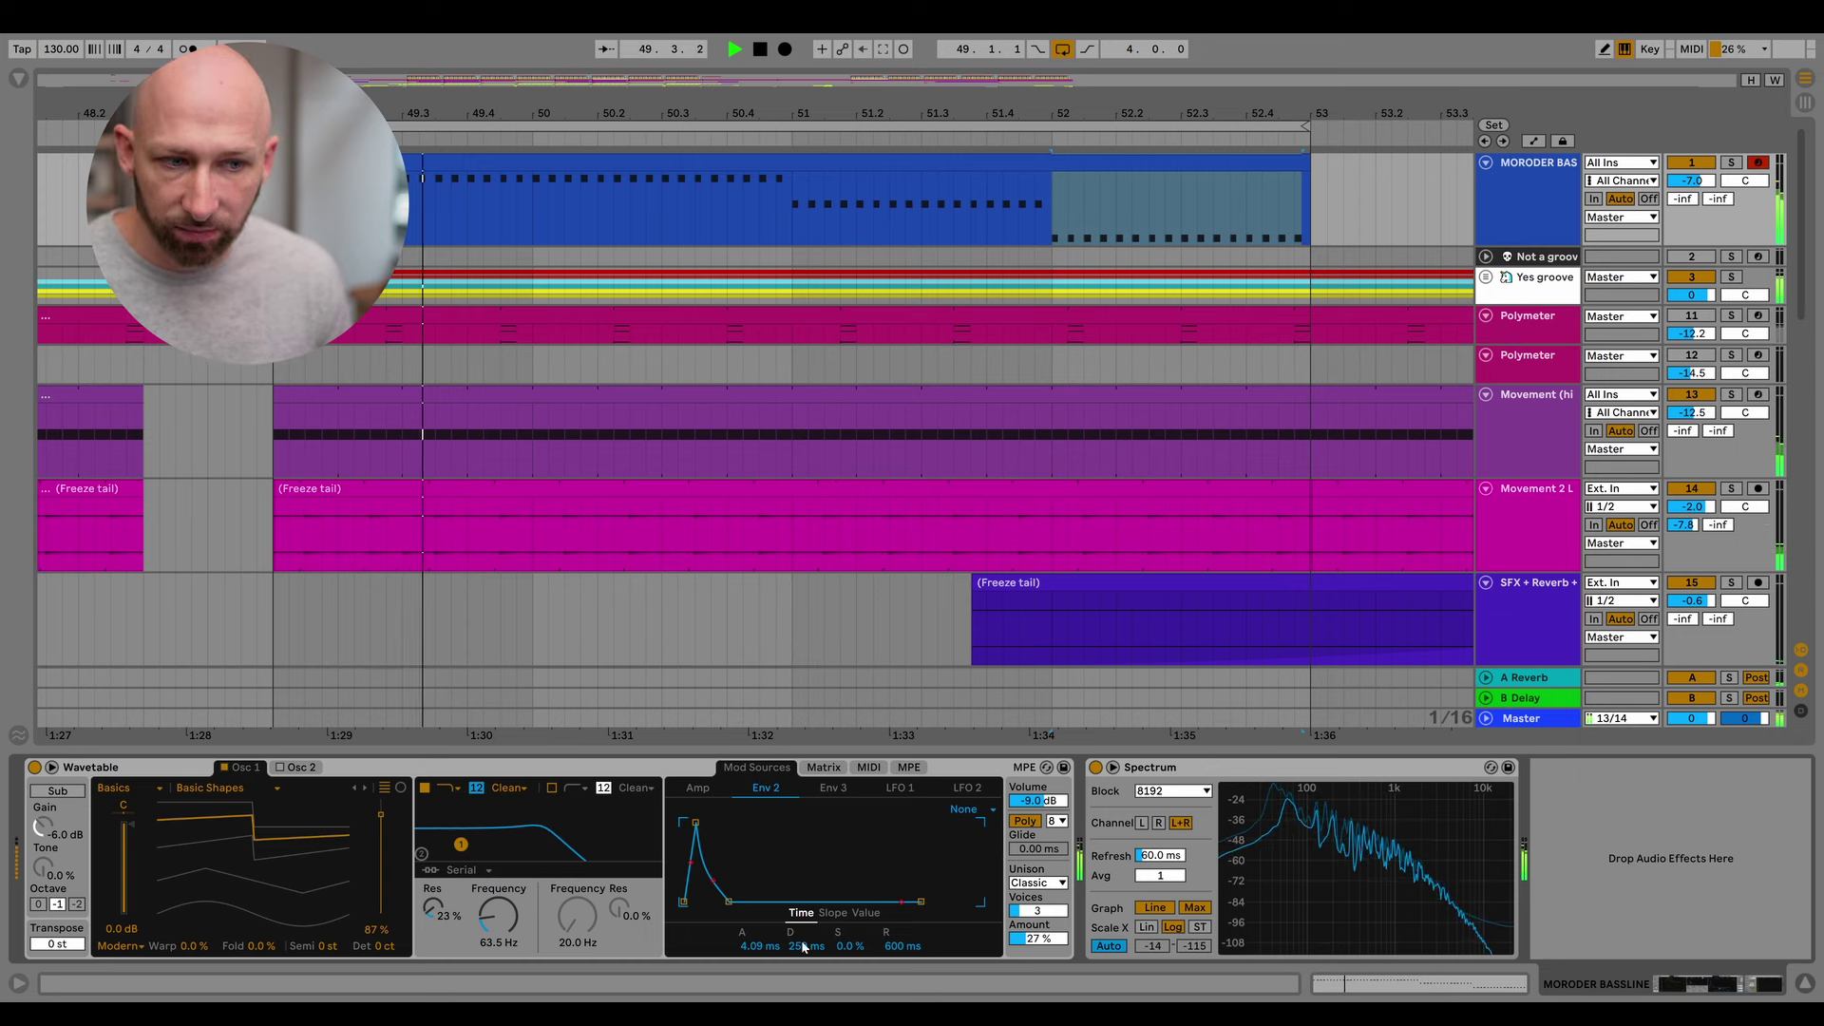
mouse_move(802, 947)
left_mouse_down()
mouse_move(803, 898)
mouse_move(802, 950)
left_mouse_up()
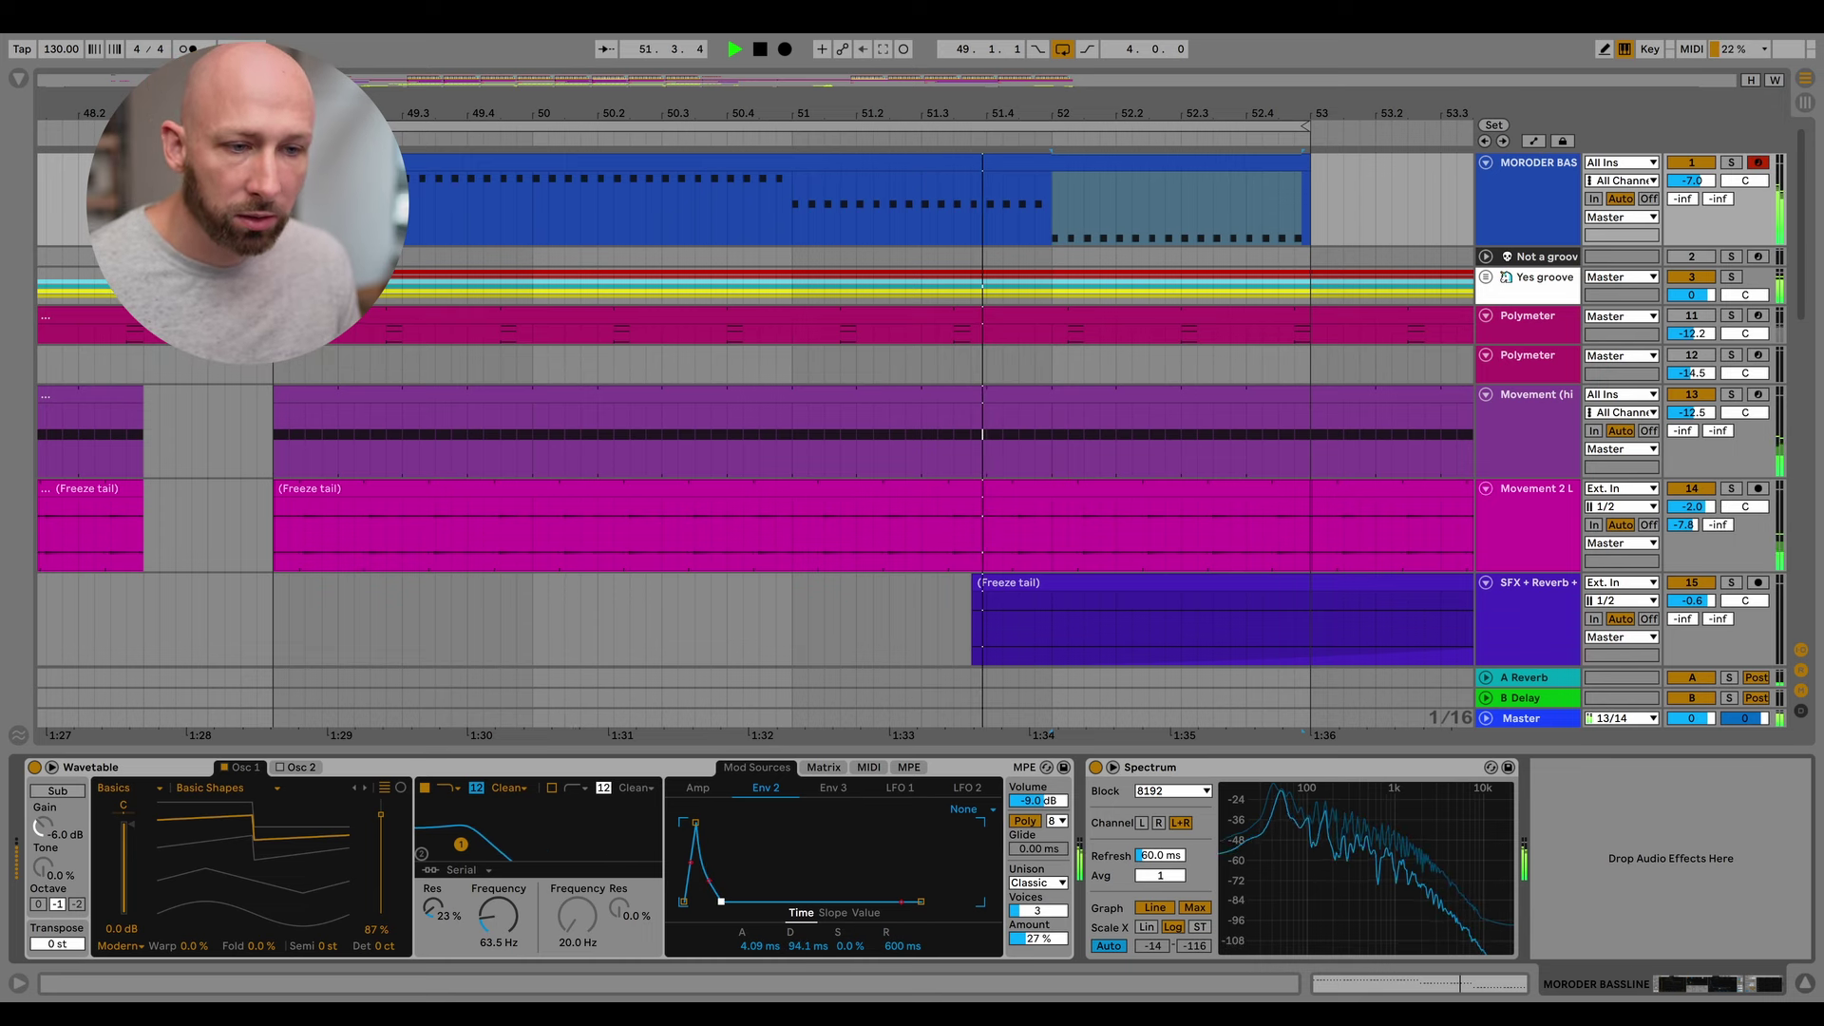
mouse_move(803, 947)
left_mouse_down()
mouse_move(802, 893)
mouse_move(803, 936)
left_mouse_up()
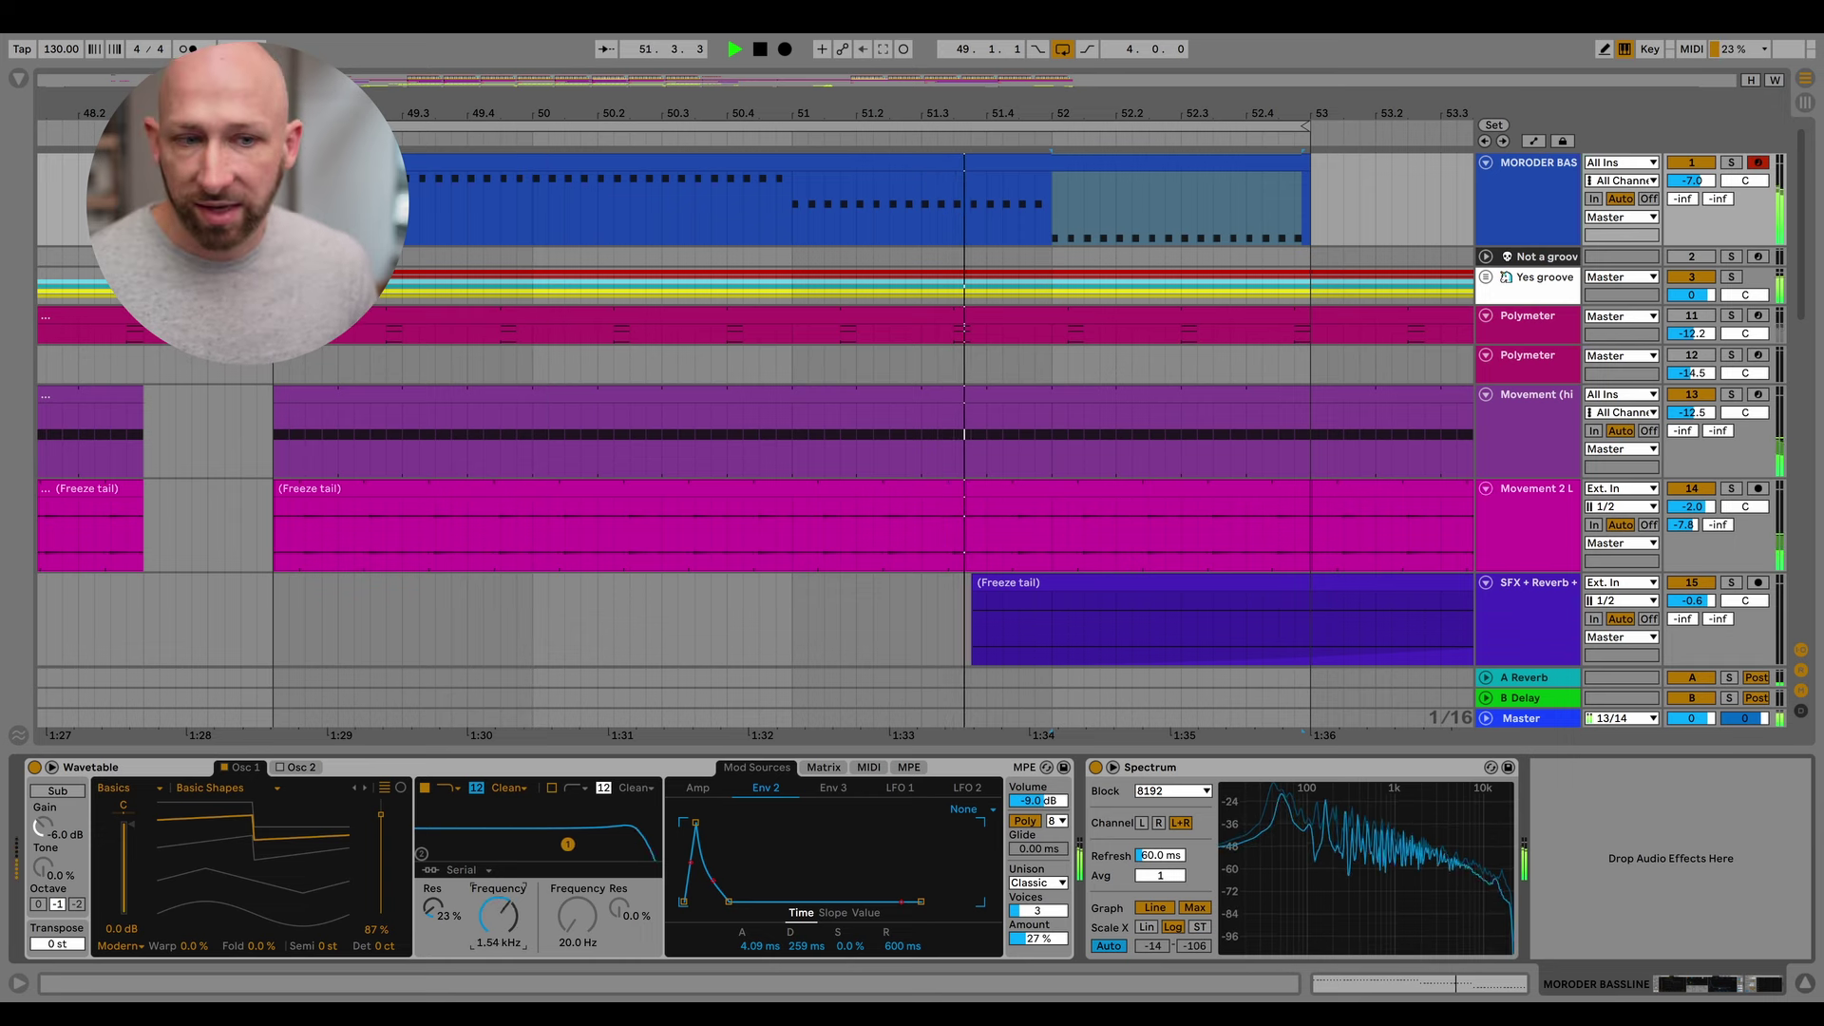
Insert Delay from the browser's Audio Effects into the MORODER BASSLINE chain after Wavetable.
key("space")
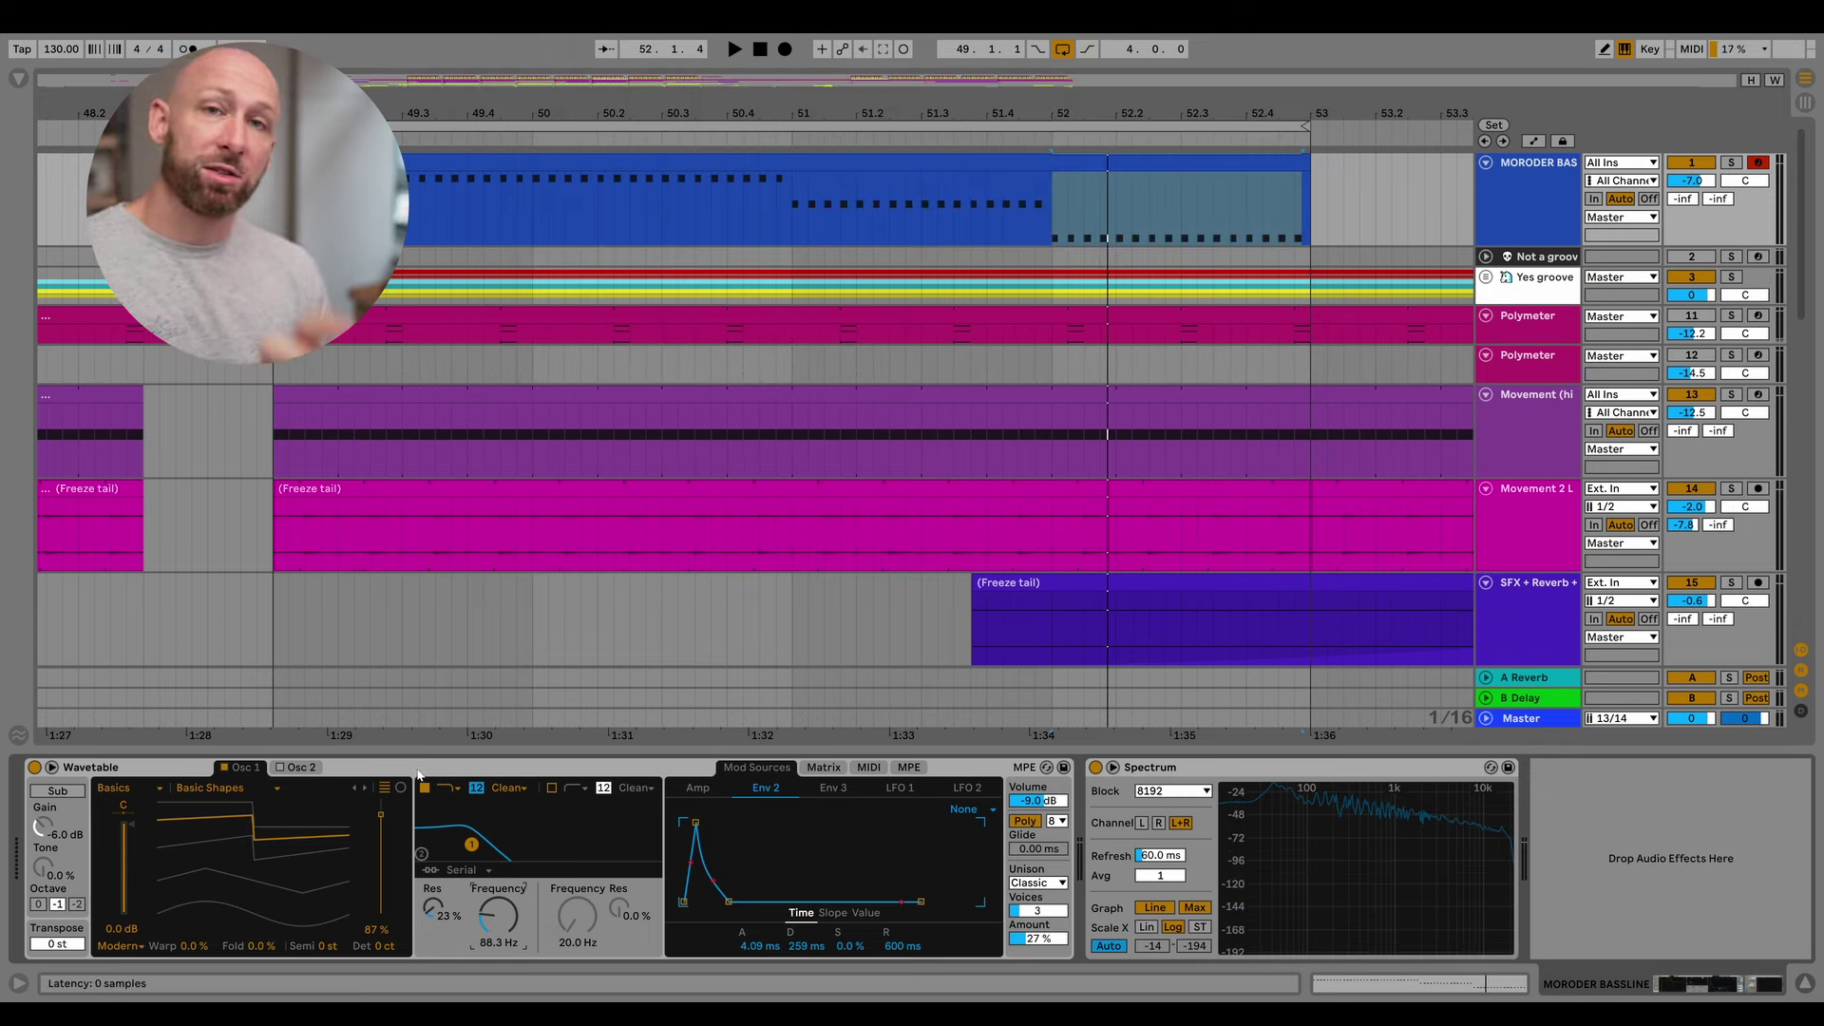
left_click(18, 78)
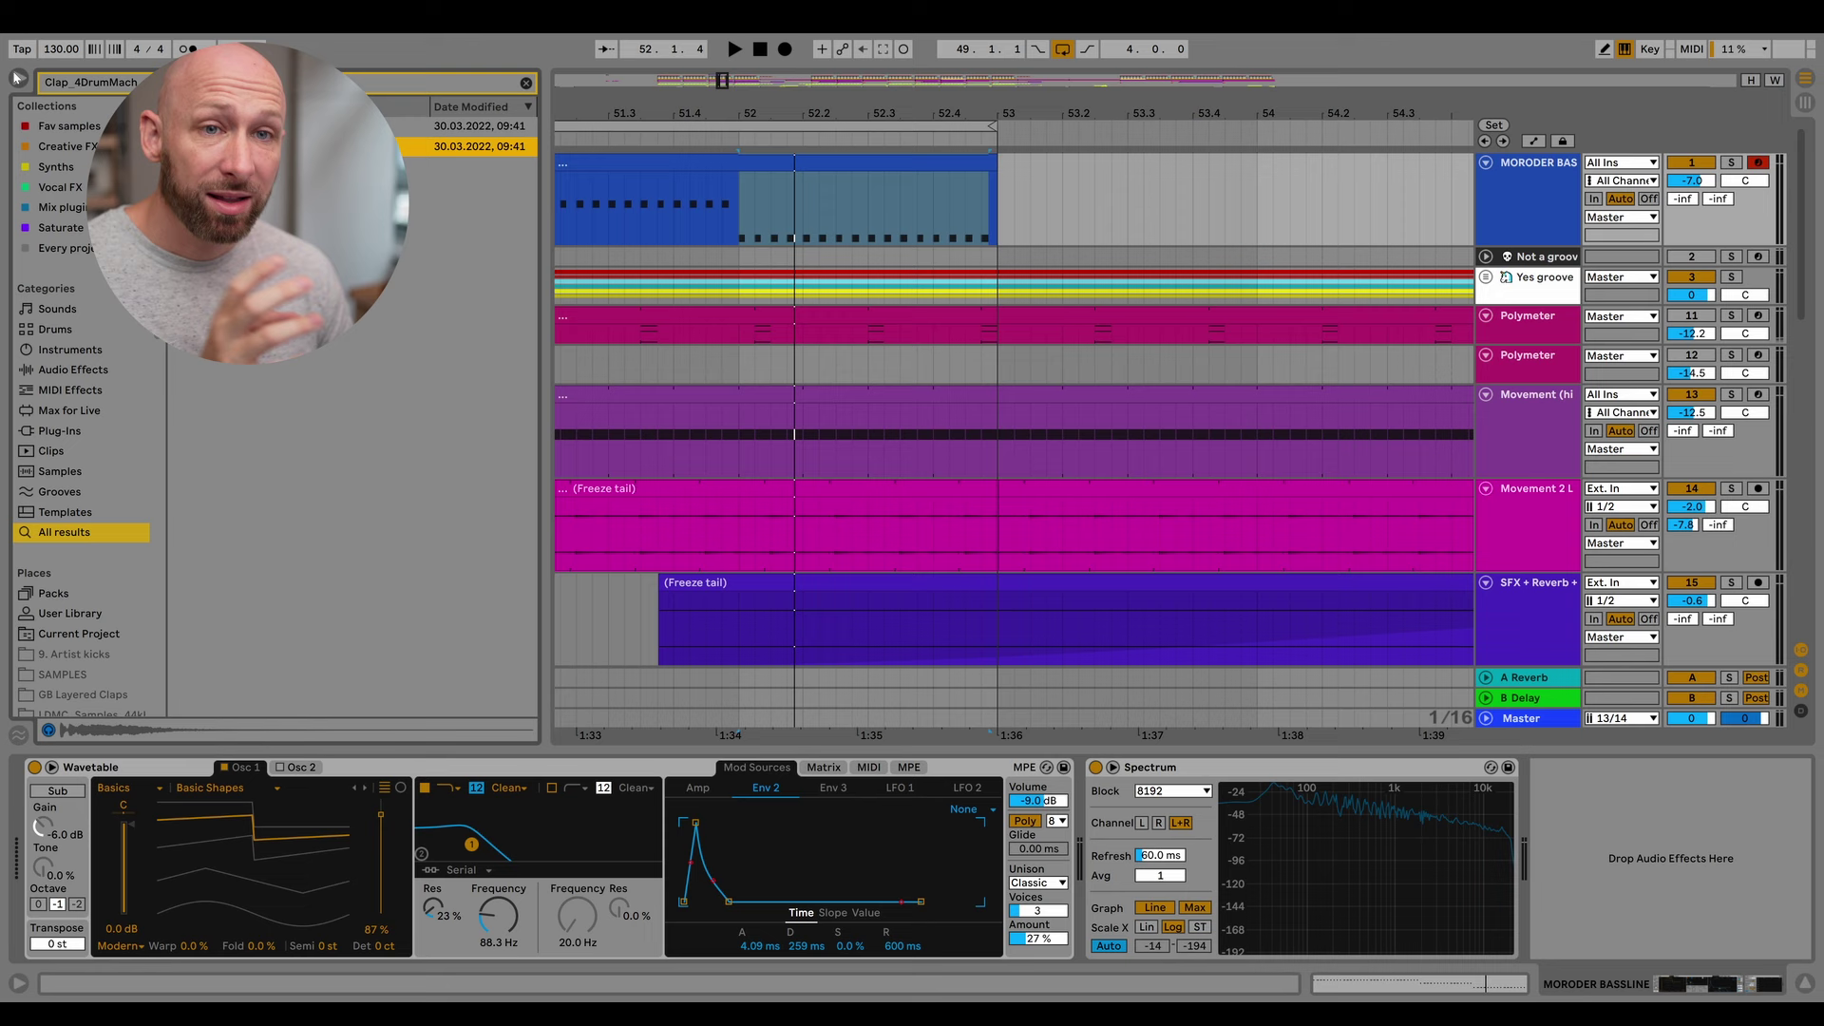
left_click(529, 83)
left_click_drag(544, 114, 373, 114)
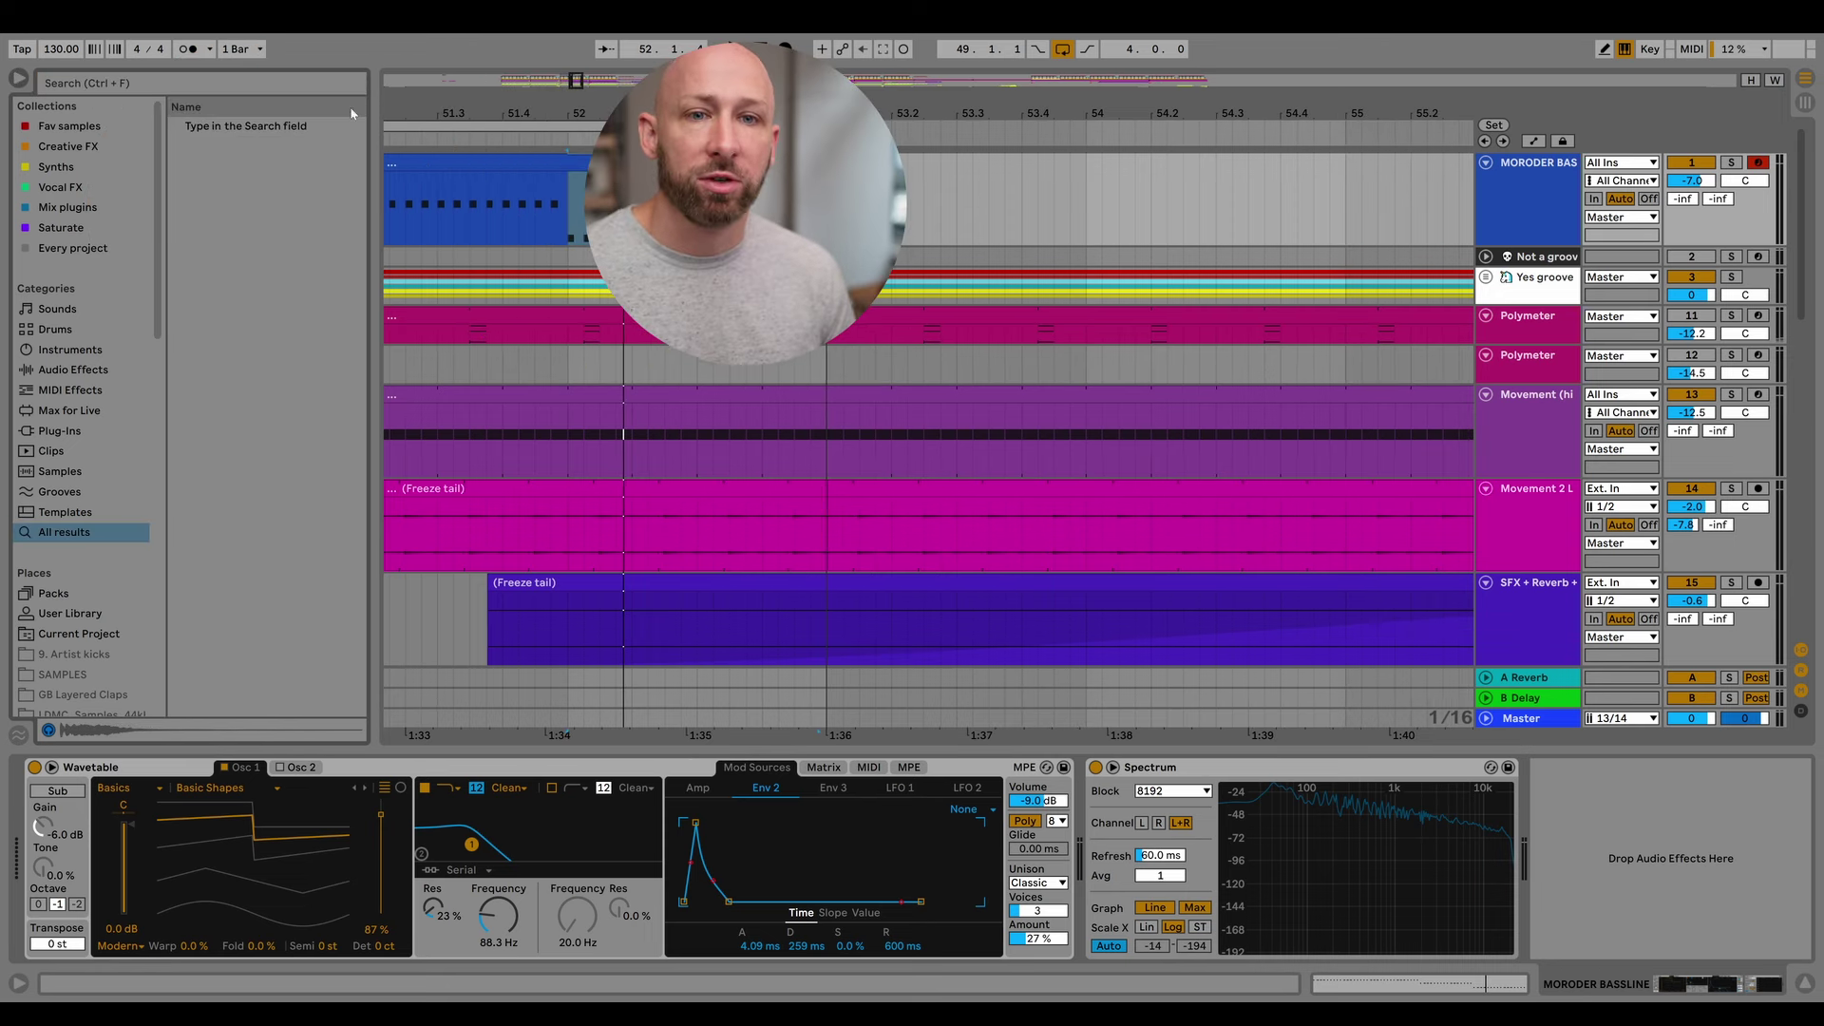
left_click(66, 371)
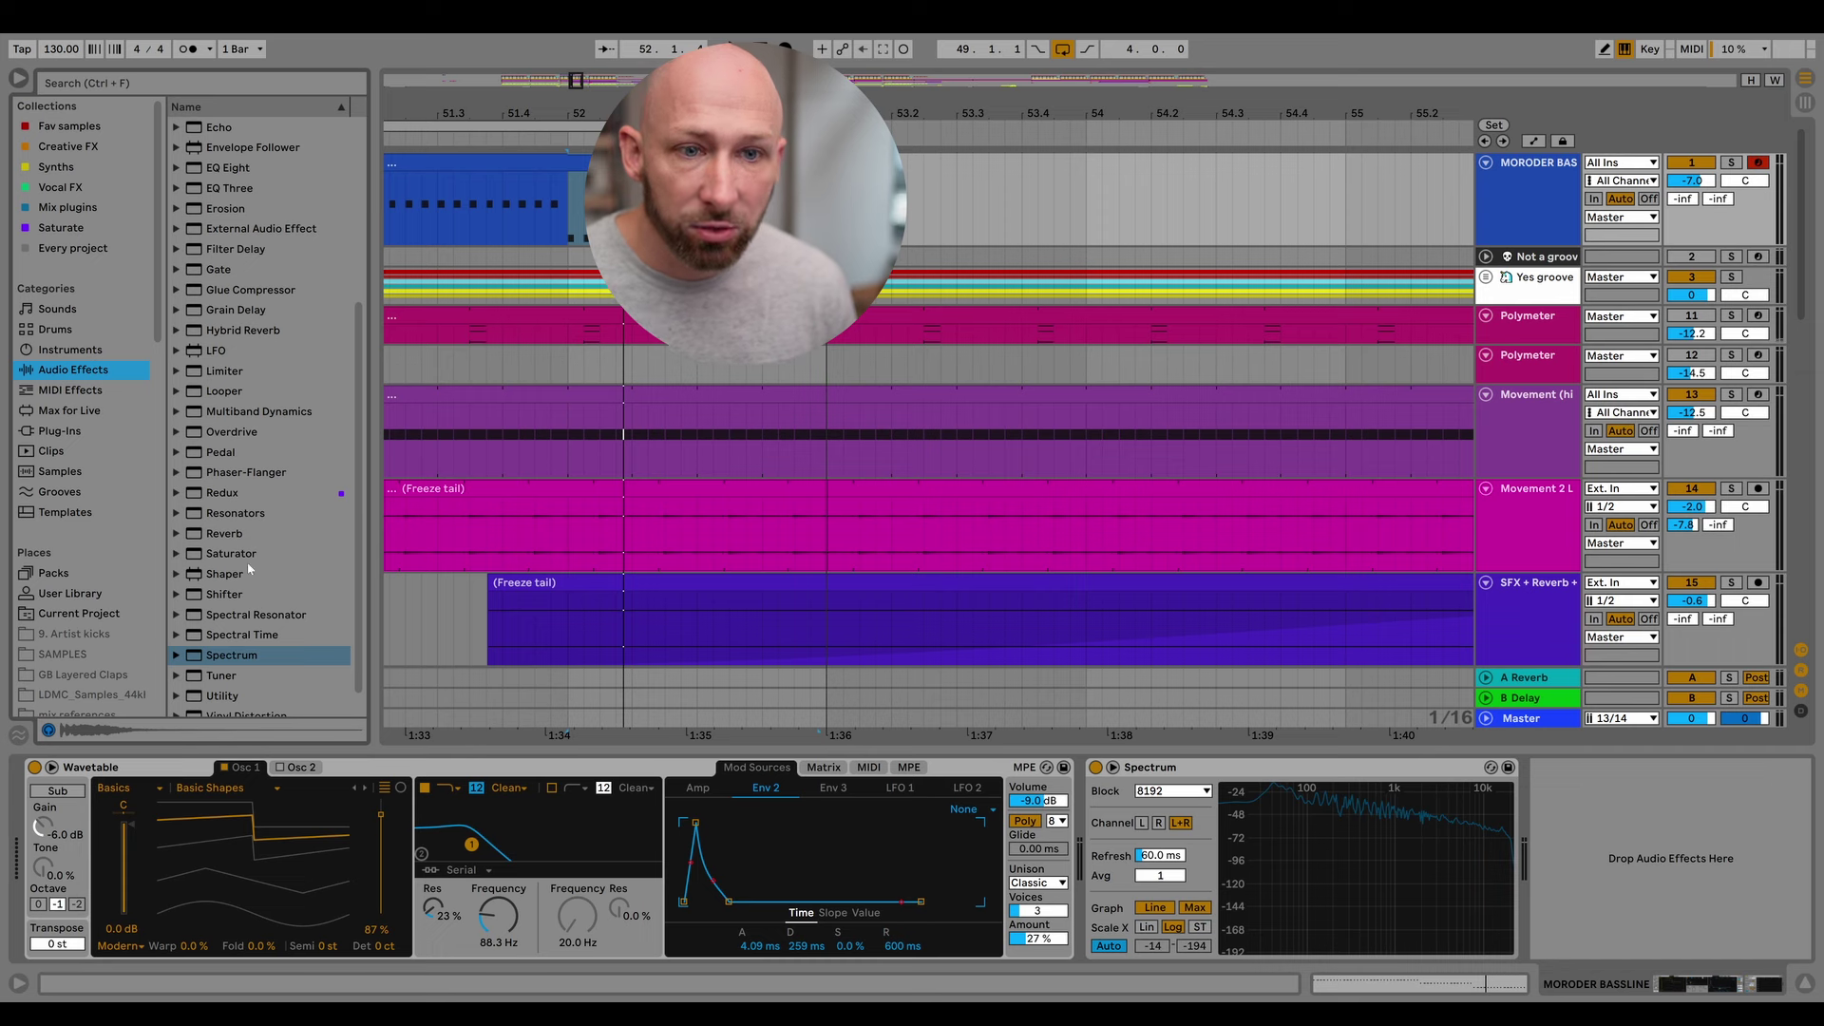
scroll(223, 269, "up", 3)
left_click(221, 226)
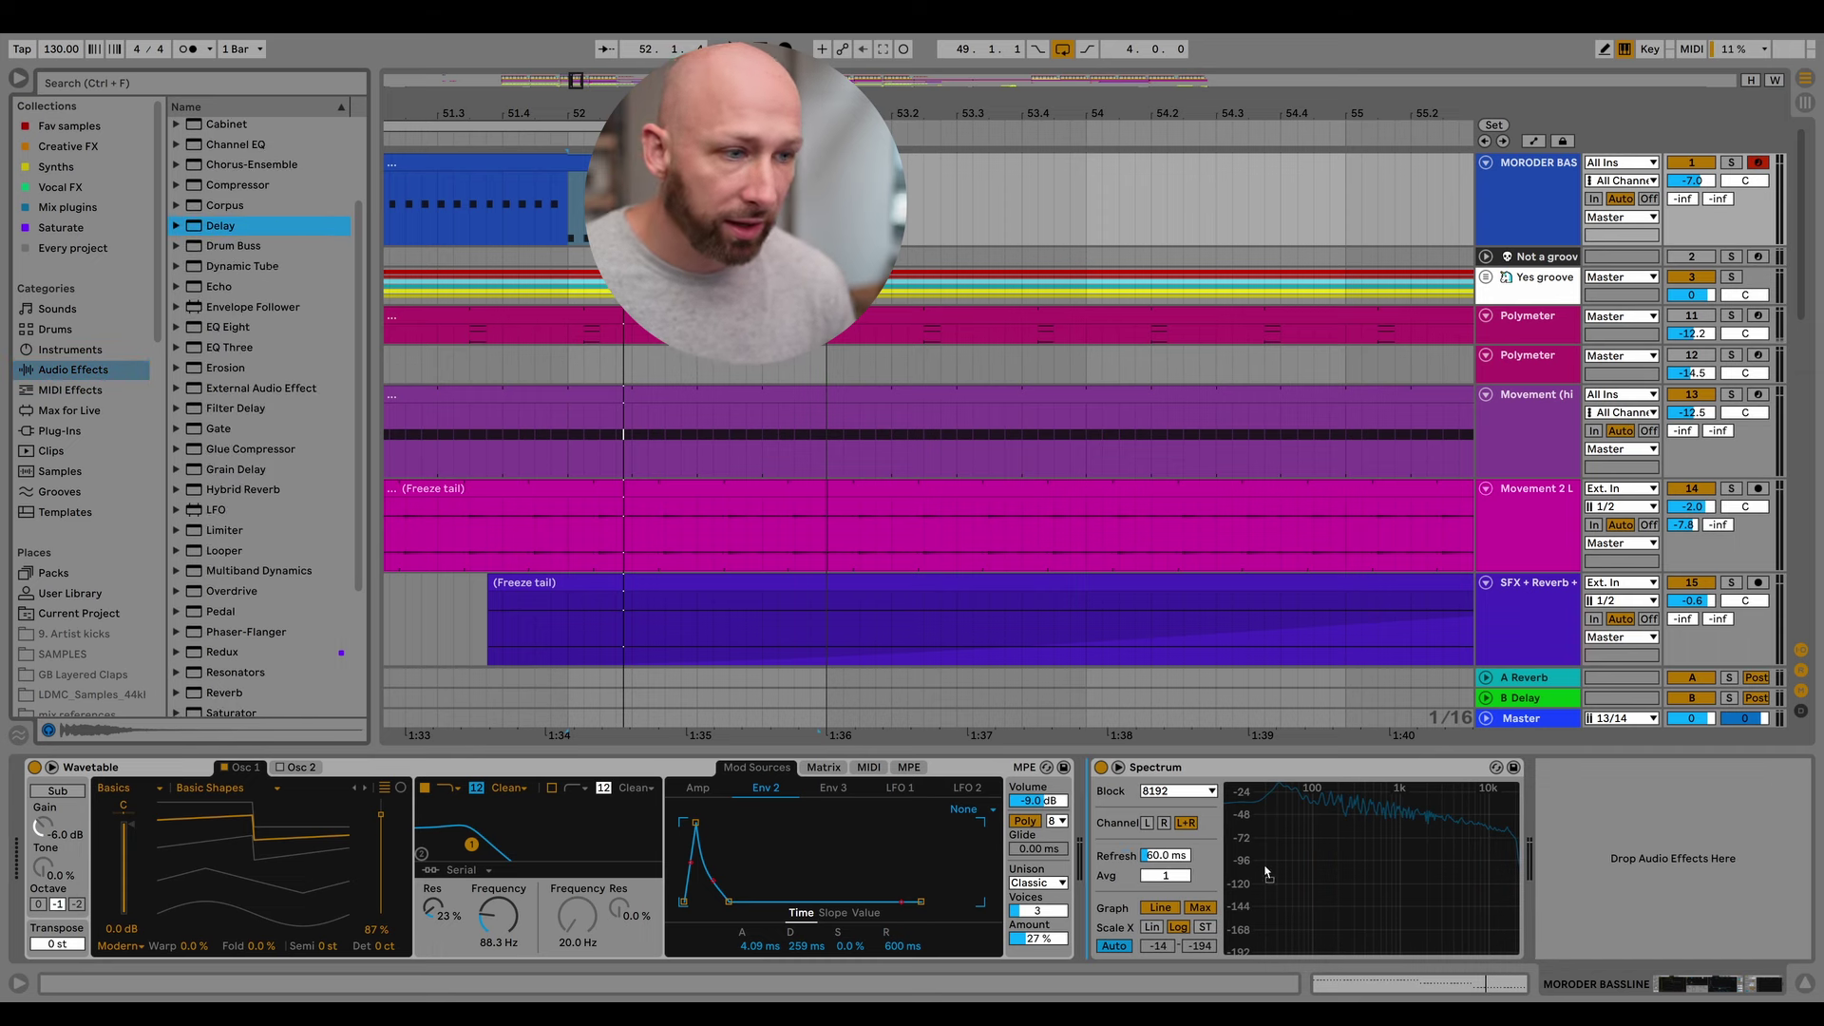
key("Return")
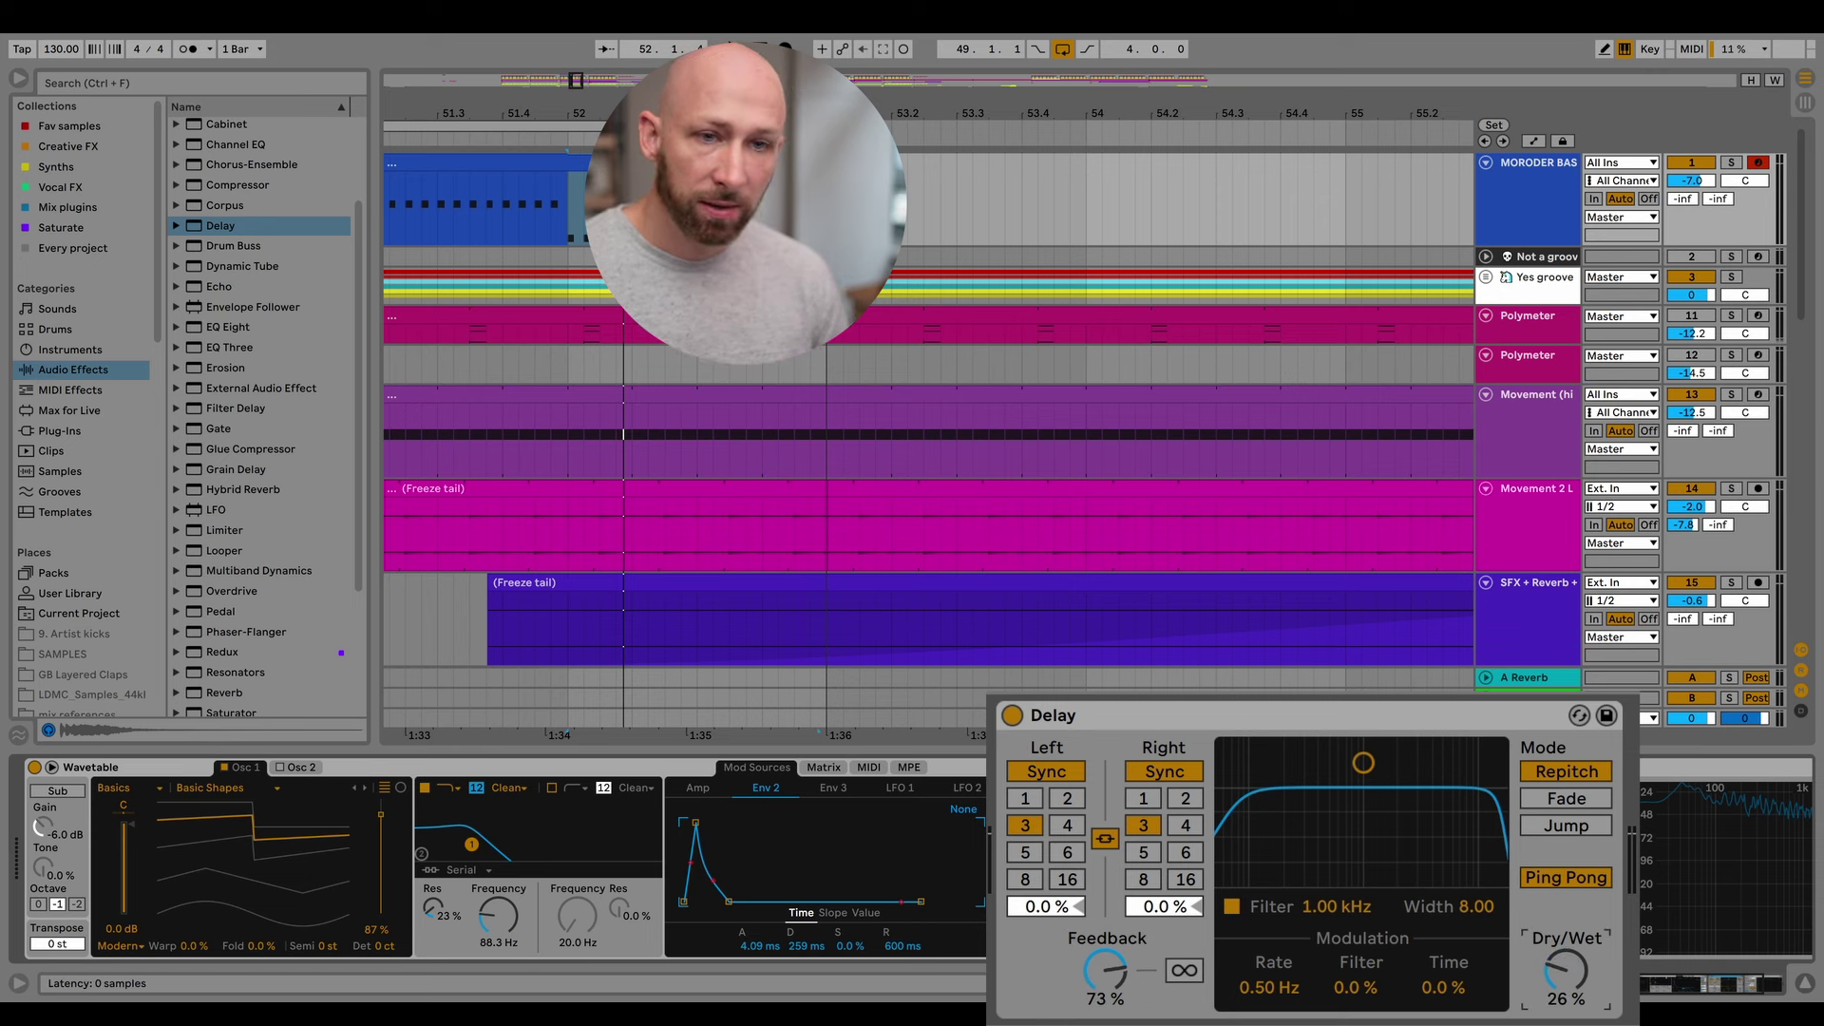
Insert ValhallaRoom after the Delay with 20.63 s decay and 31.8% mix, then play the bassline.
left_click(57, 208)
left_click_drag(233, 634, 1517, 840)
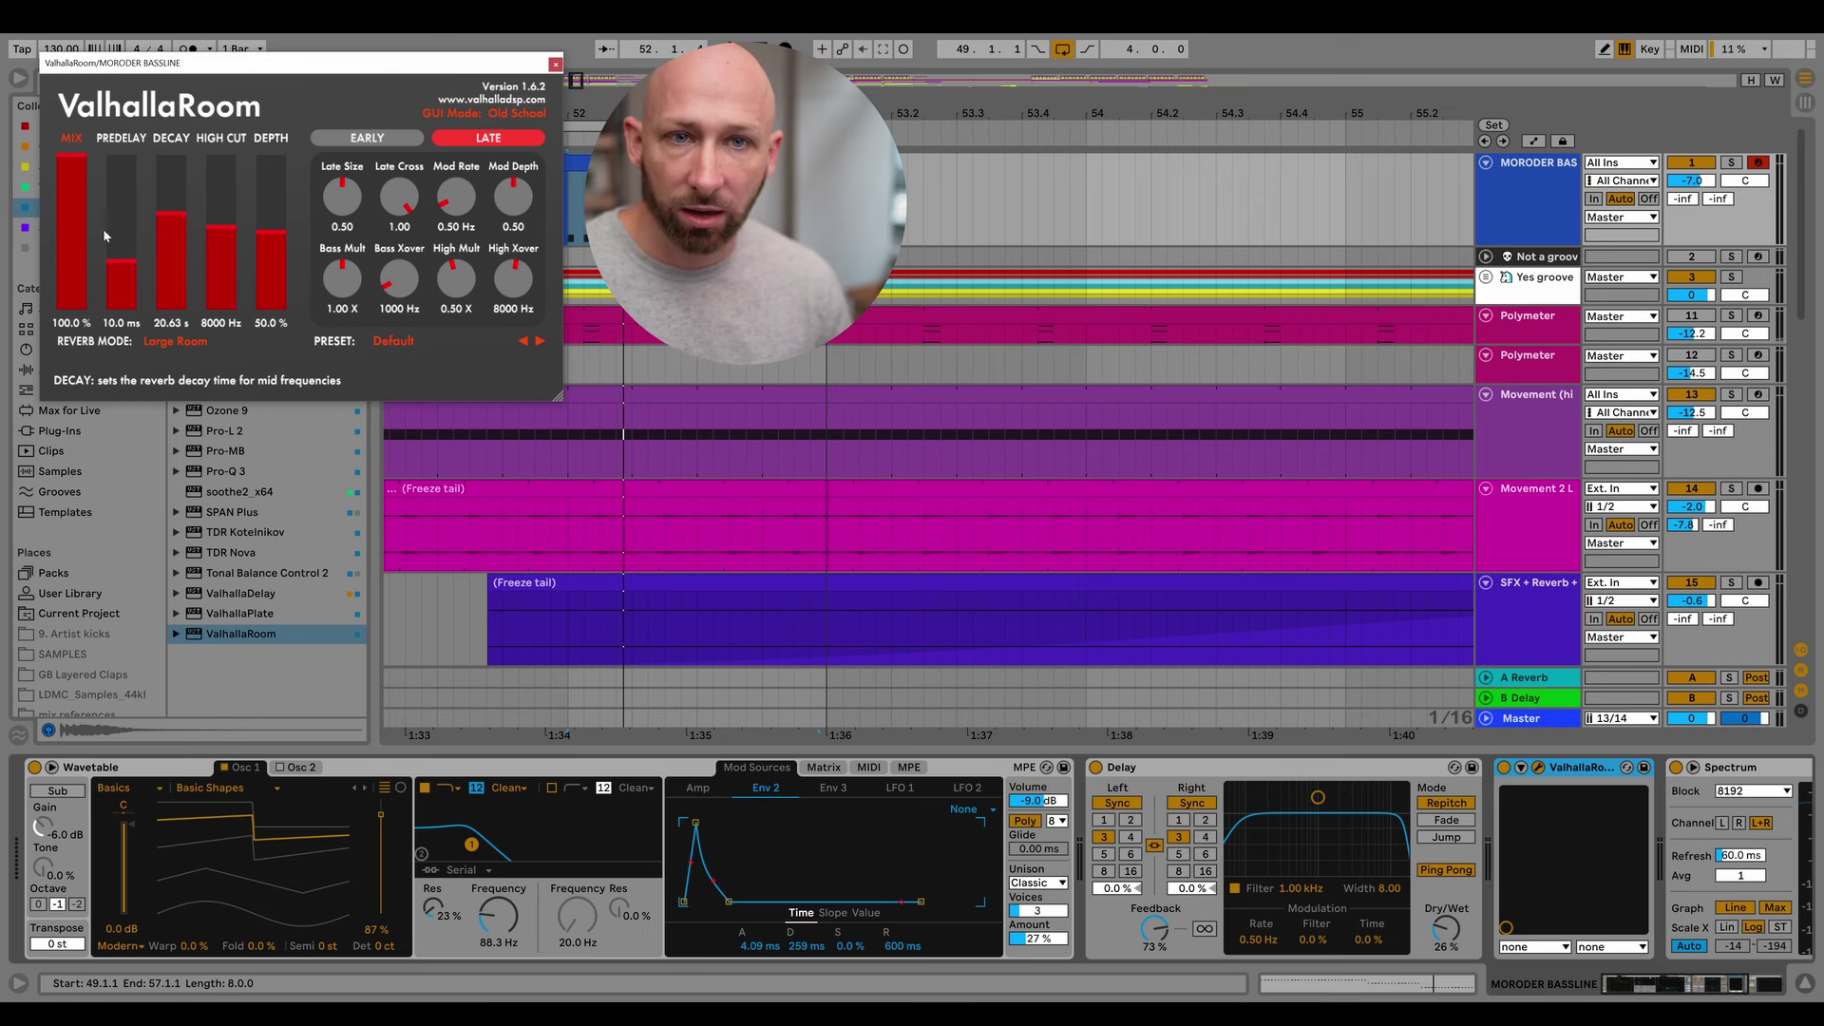
left_click_drag(181, 226, 180, 212)
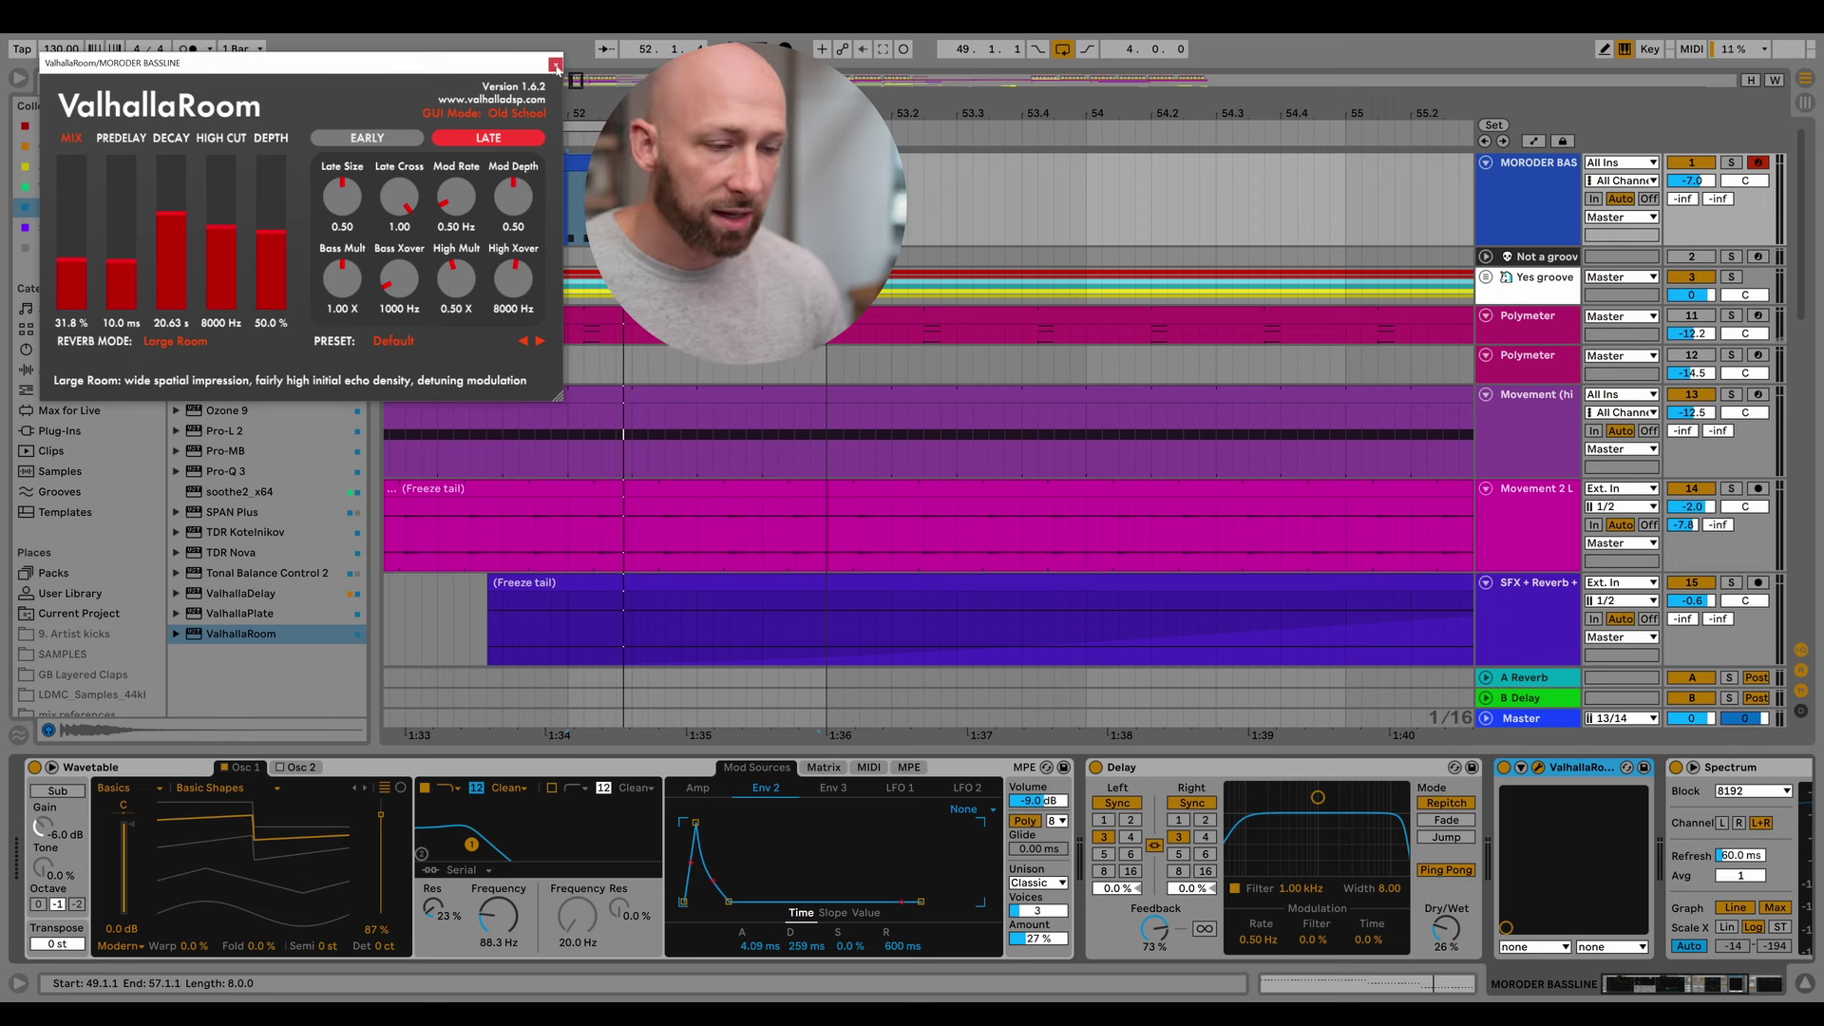
left_click(556, 67)
key("space")
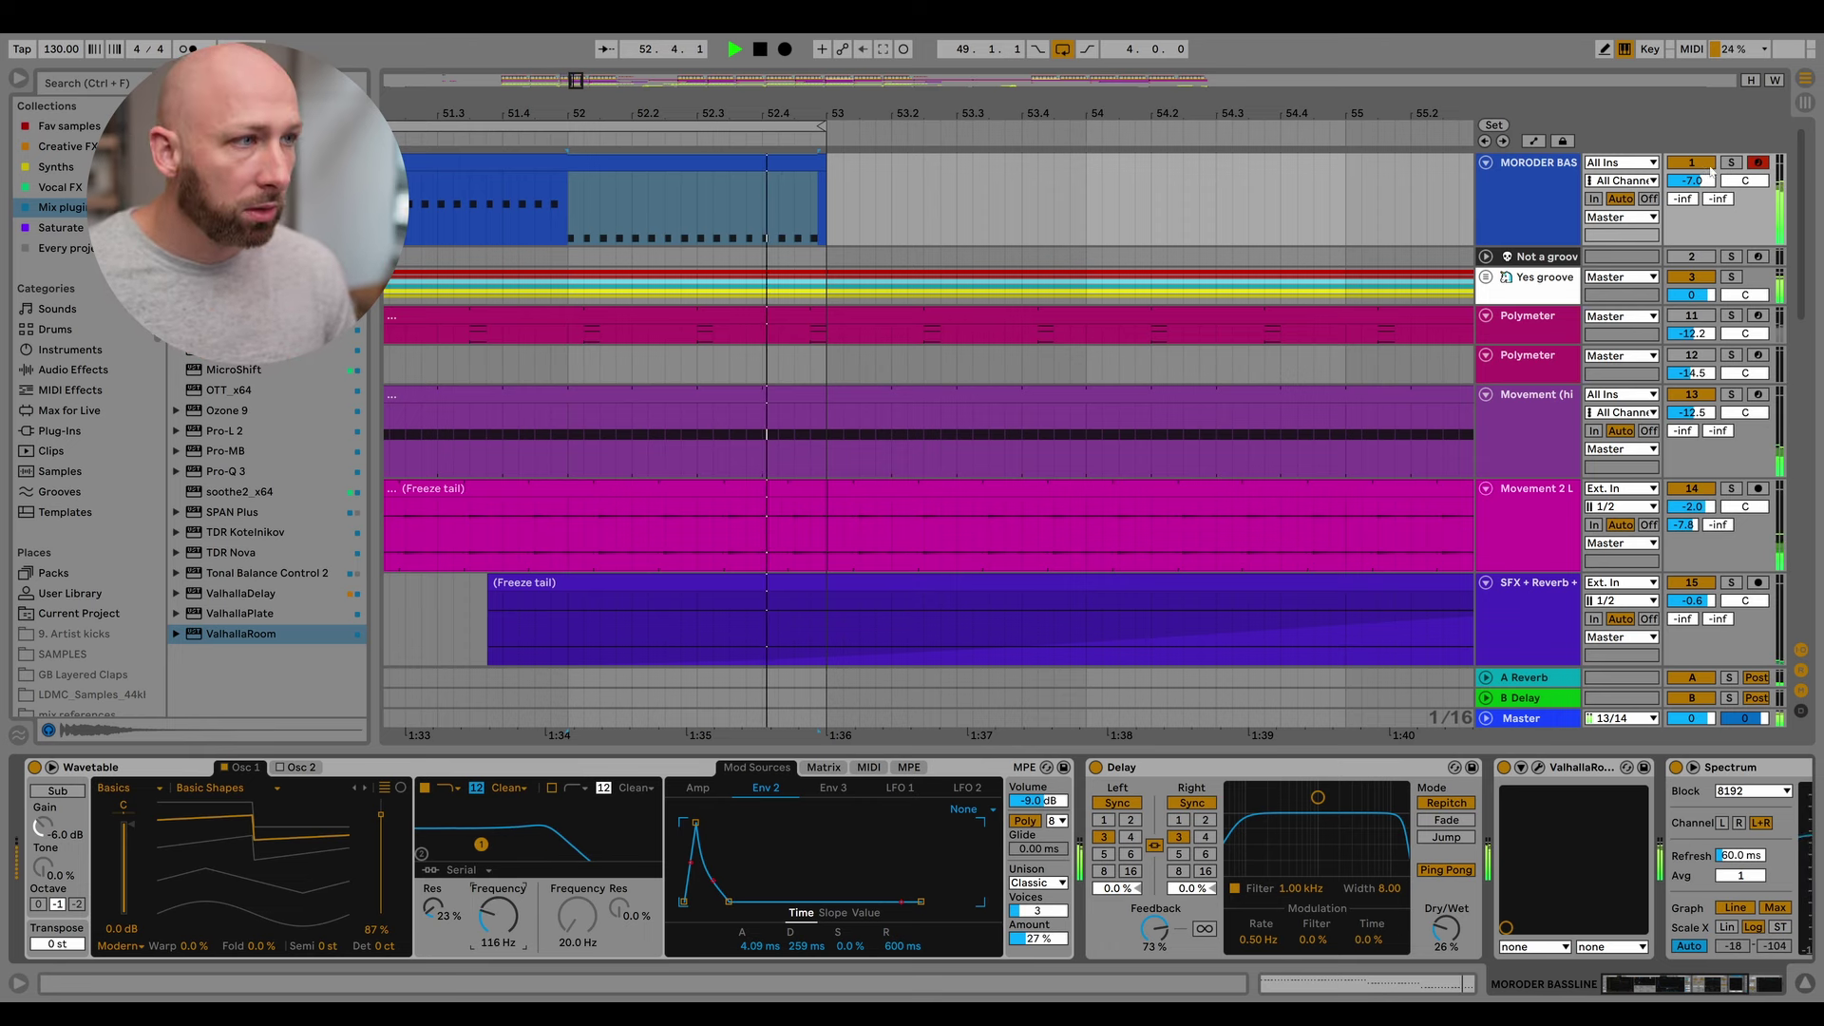
Solo MORODER BASSLINE, lower the Wavetable filter cutoff, adjust Env 2 decay, and move wavetable position to 96%.
left_click(1731, 162)
left_click_drag(691, 115, 1364, 123)
left_click_drag(495, 924, 494, 950)
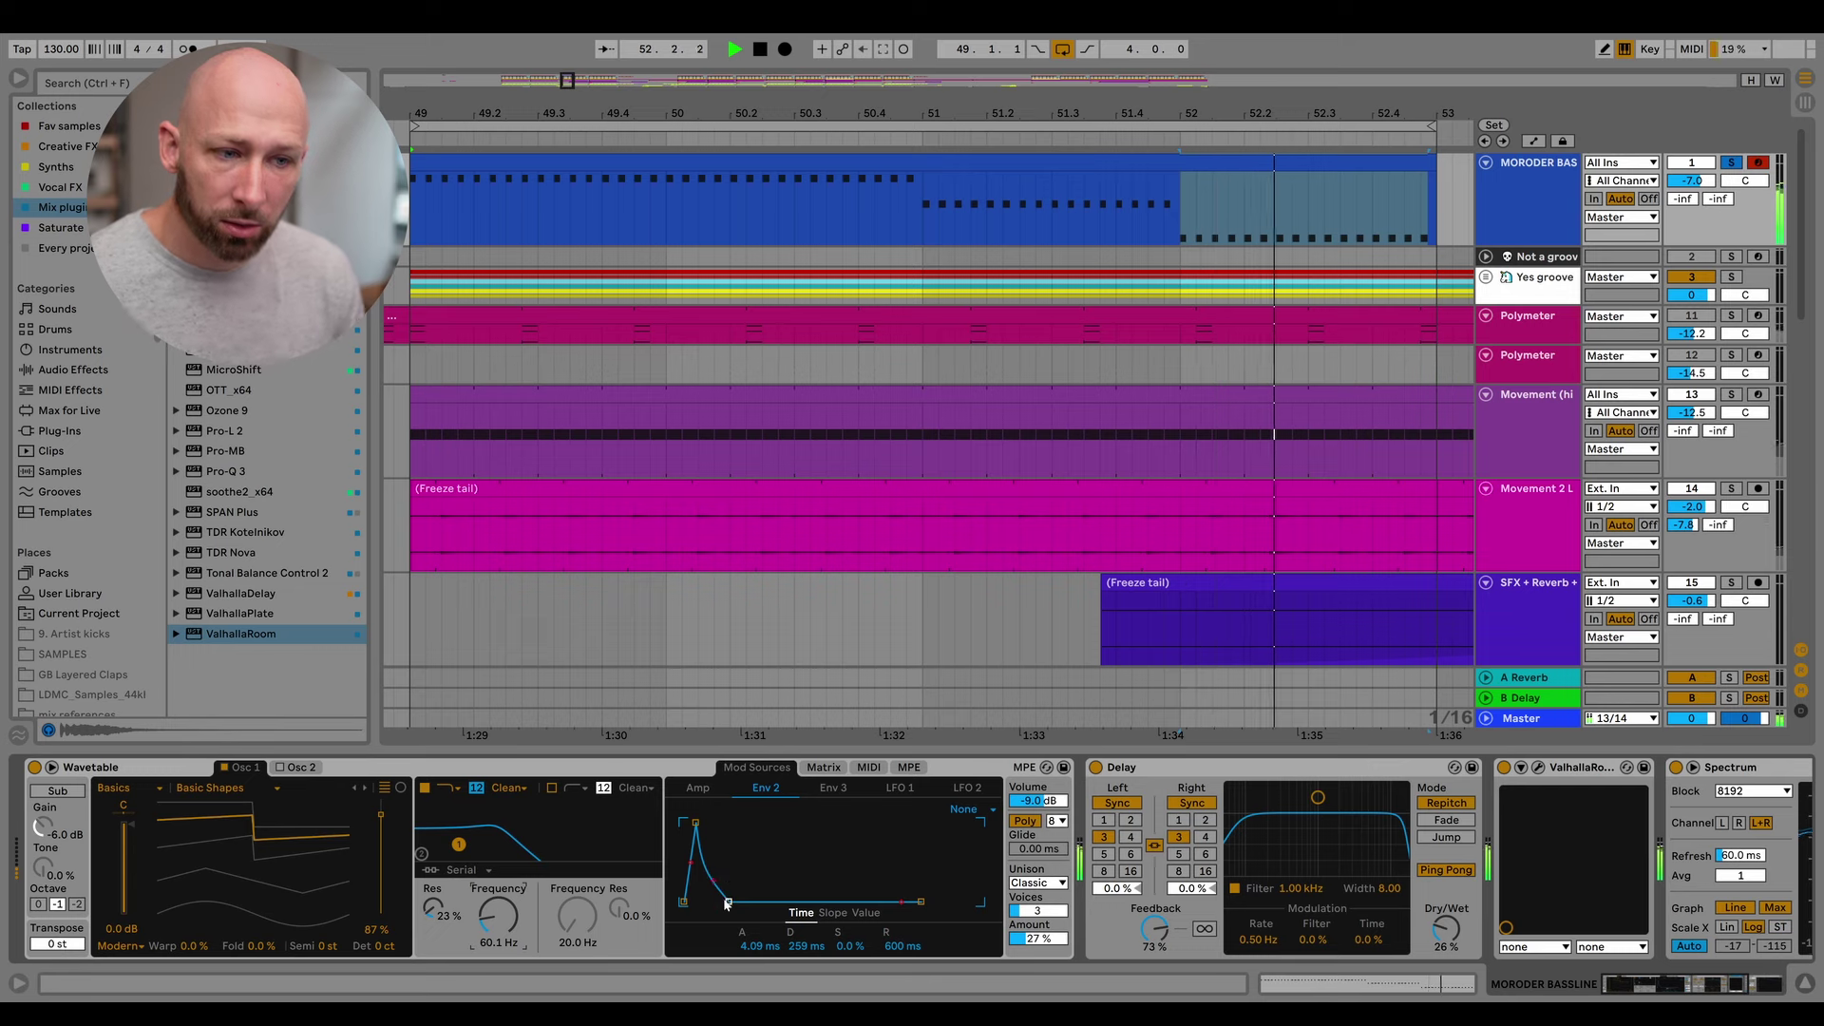
mouse_move(729, 901)
left_mouse_down()
mouse_move(747, 901)
mouse_move(727, 900)
left_mouse_up()
mouse_move(340, 850)
left_mouse_down()
mouse_move(341, 888)
mouse_move(340, 855)
left_mouse_up()
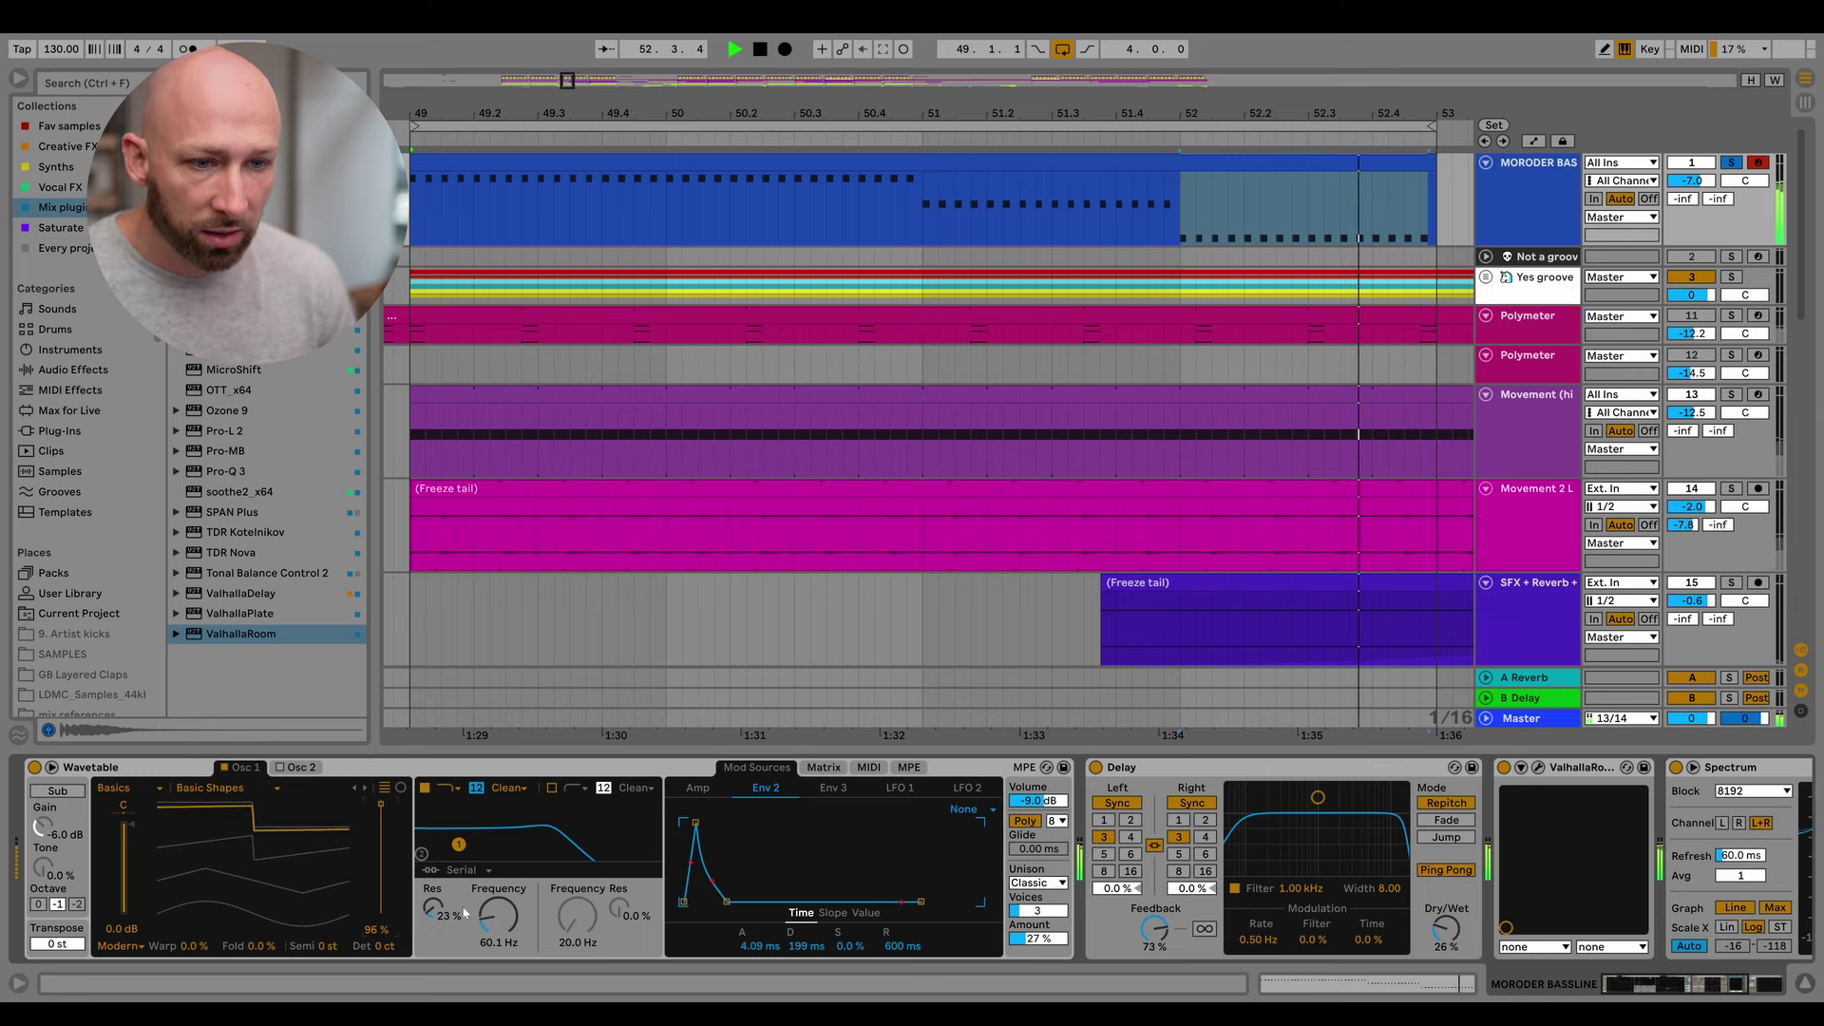
Set filter resonance to 65% and cutoff to 56.9 Hz, and switch unison to Shimmer with six voices.
left_click_drag(459, 840, 459, 827)
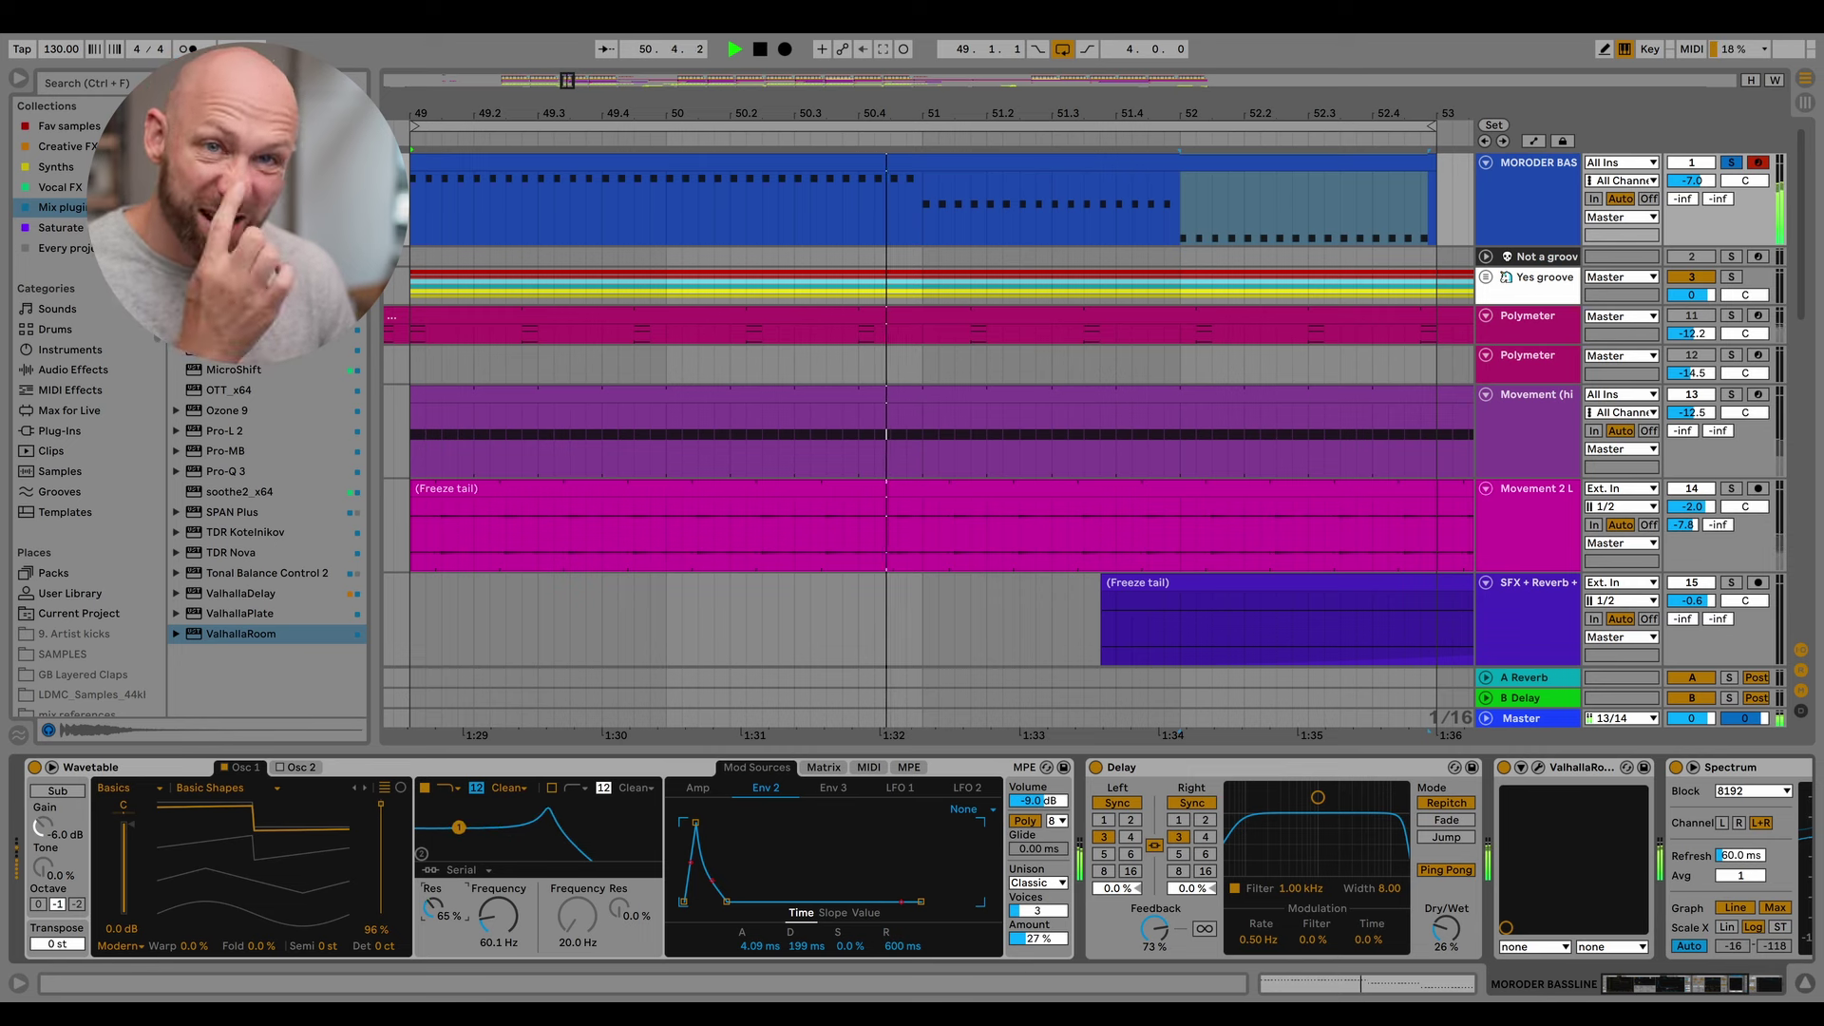
left_click_drag(459, 827, 492, 827)
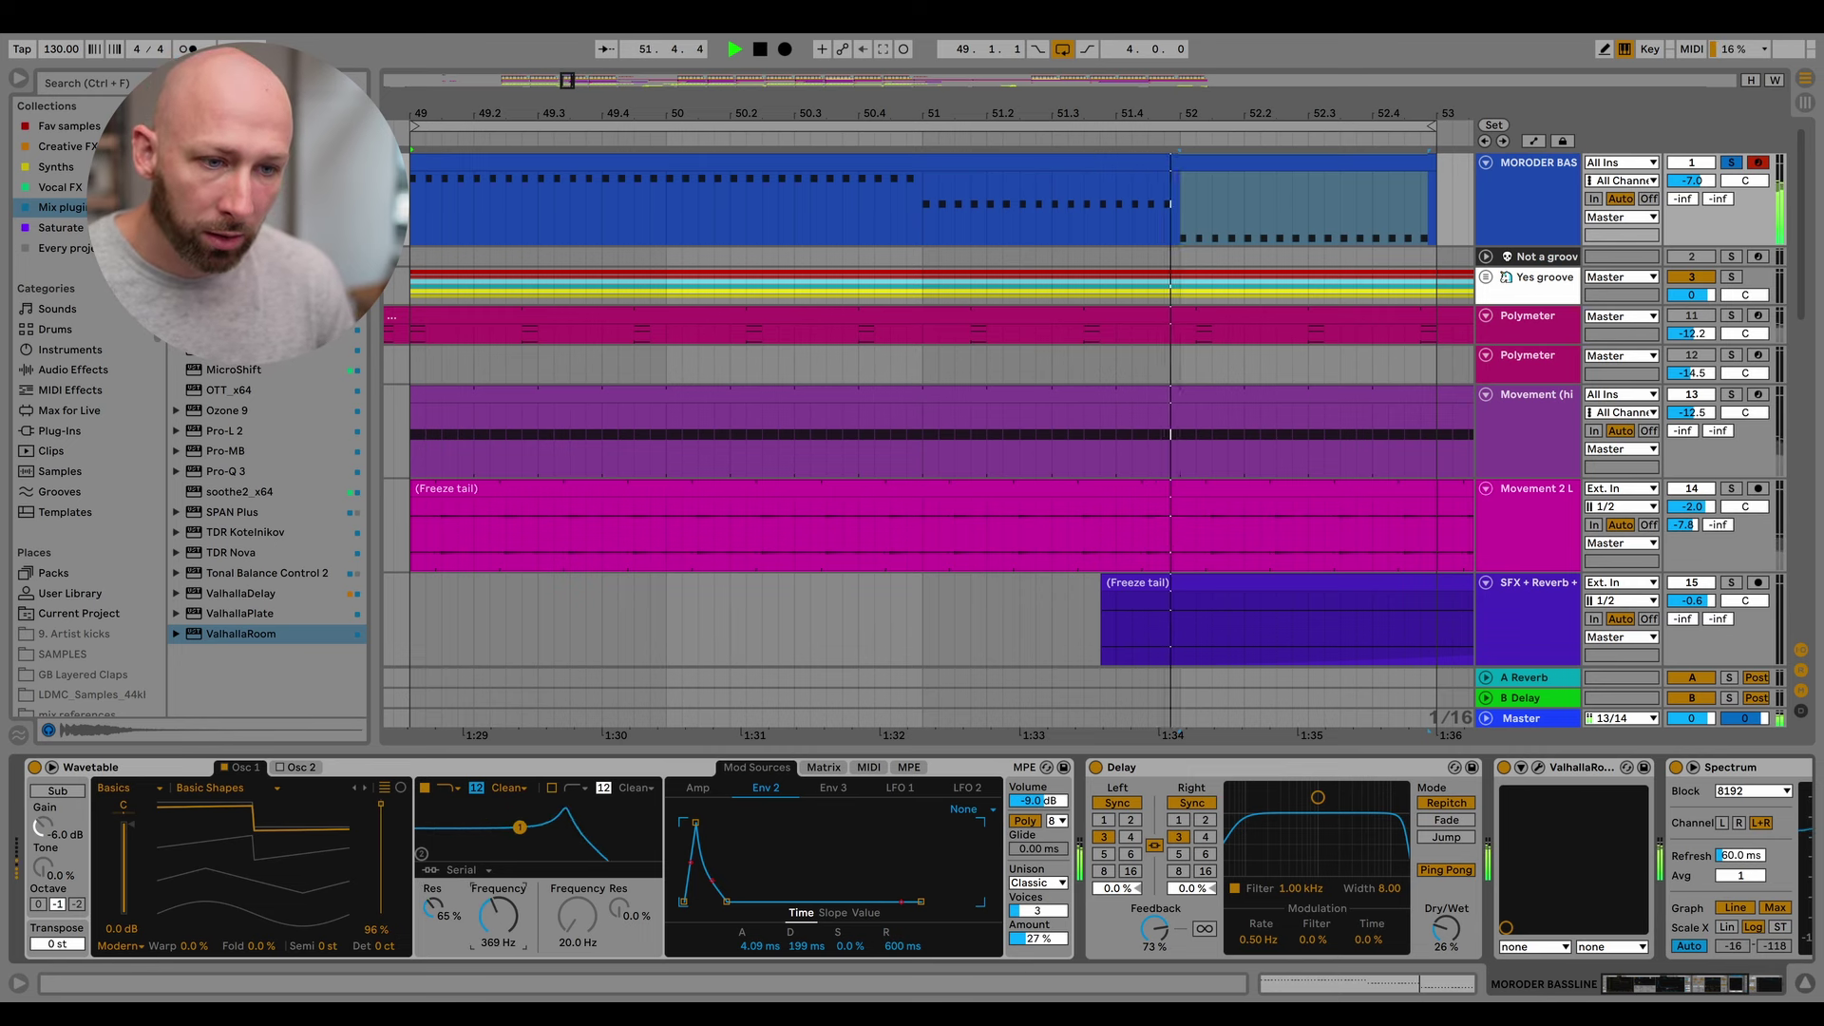
left_click_drag(513, 903, 513, 924)
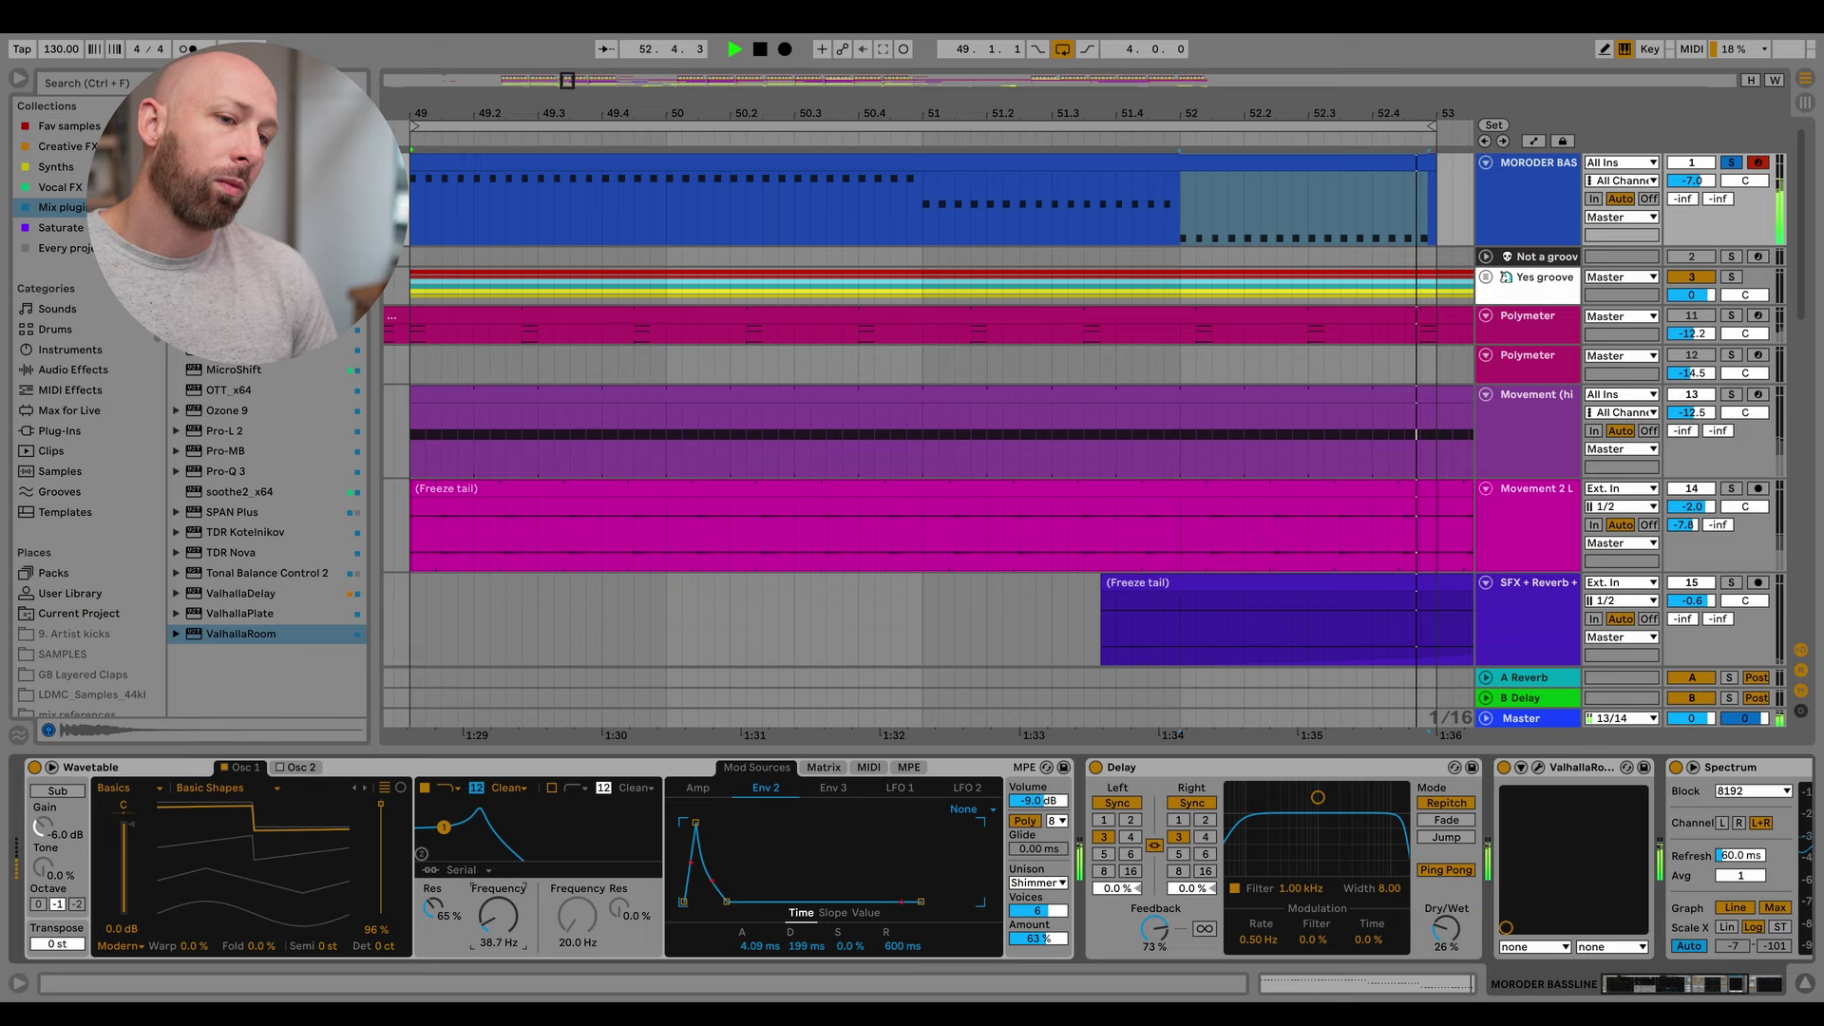
left_click_drag(496, 907, 496, 920)
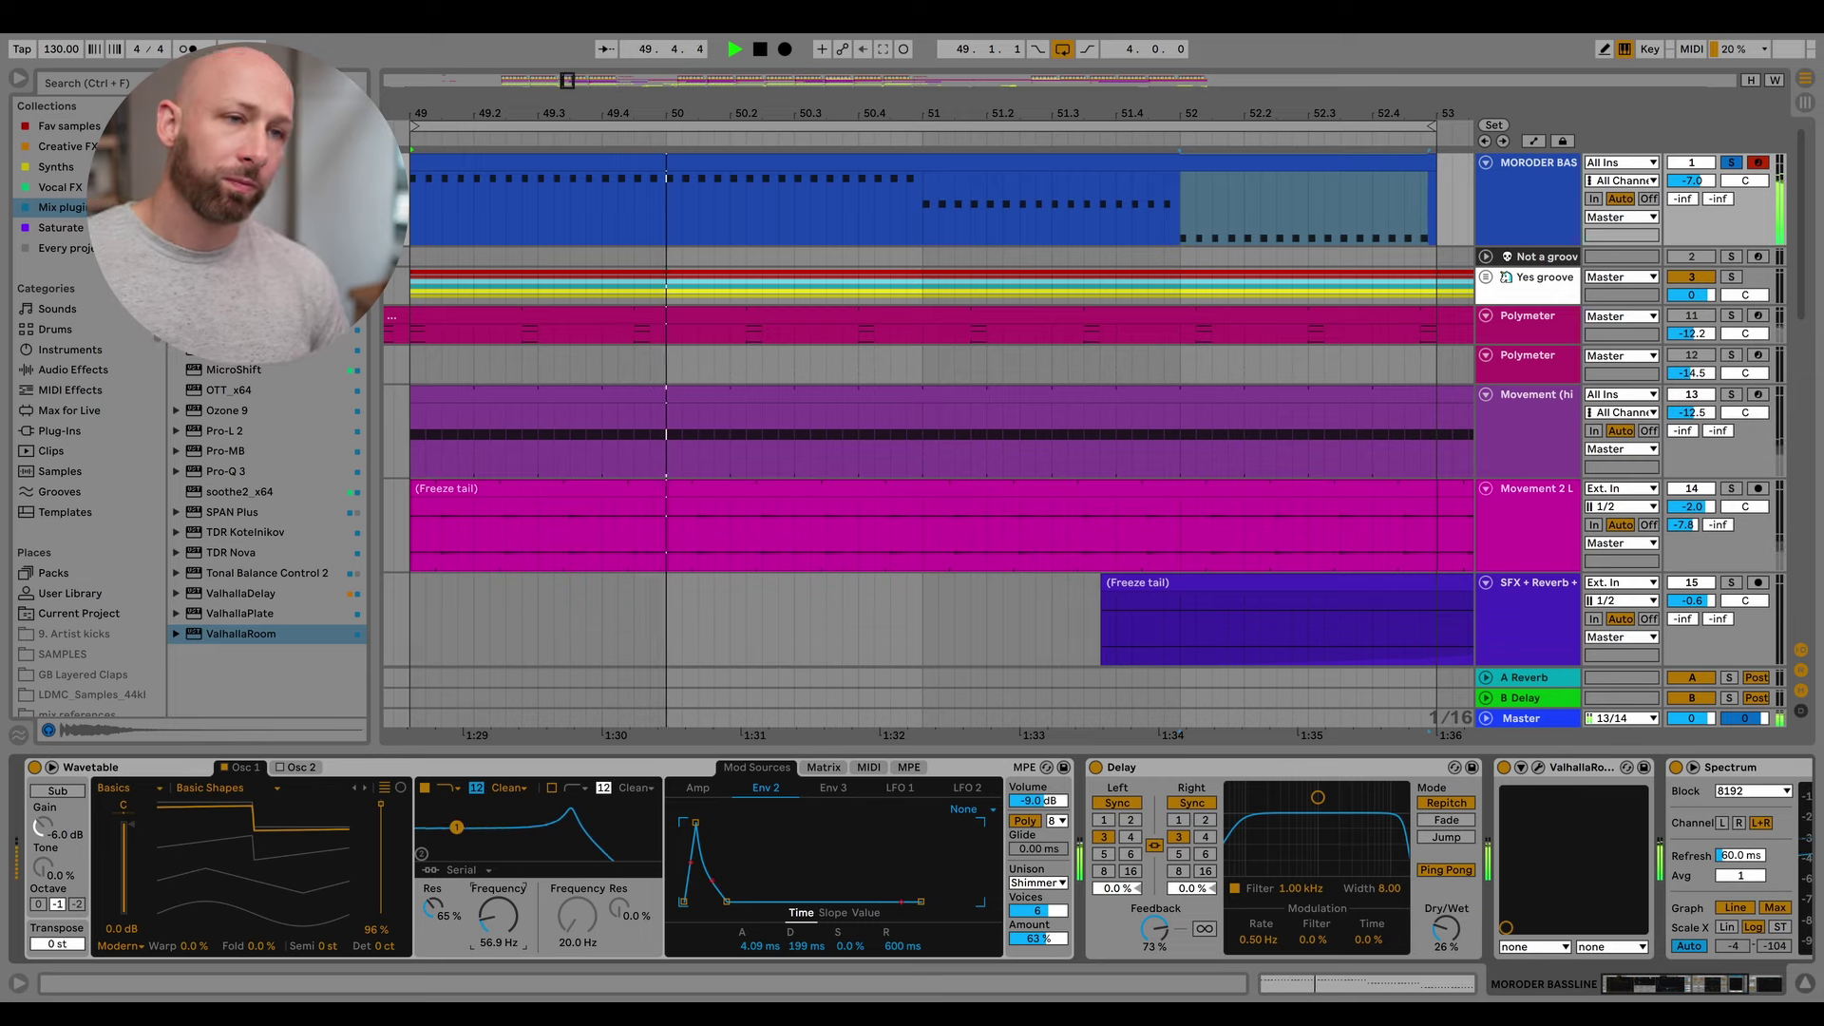
key("space")
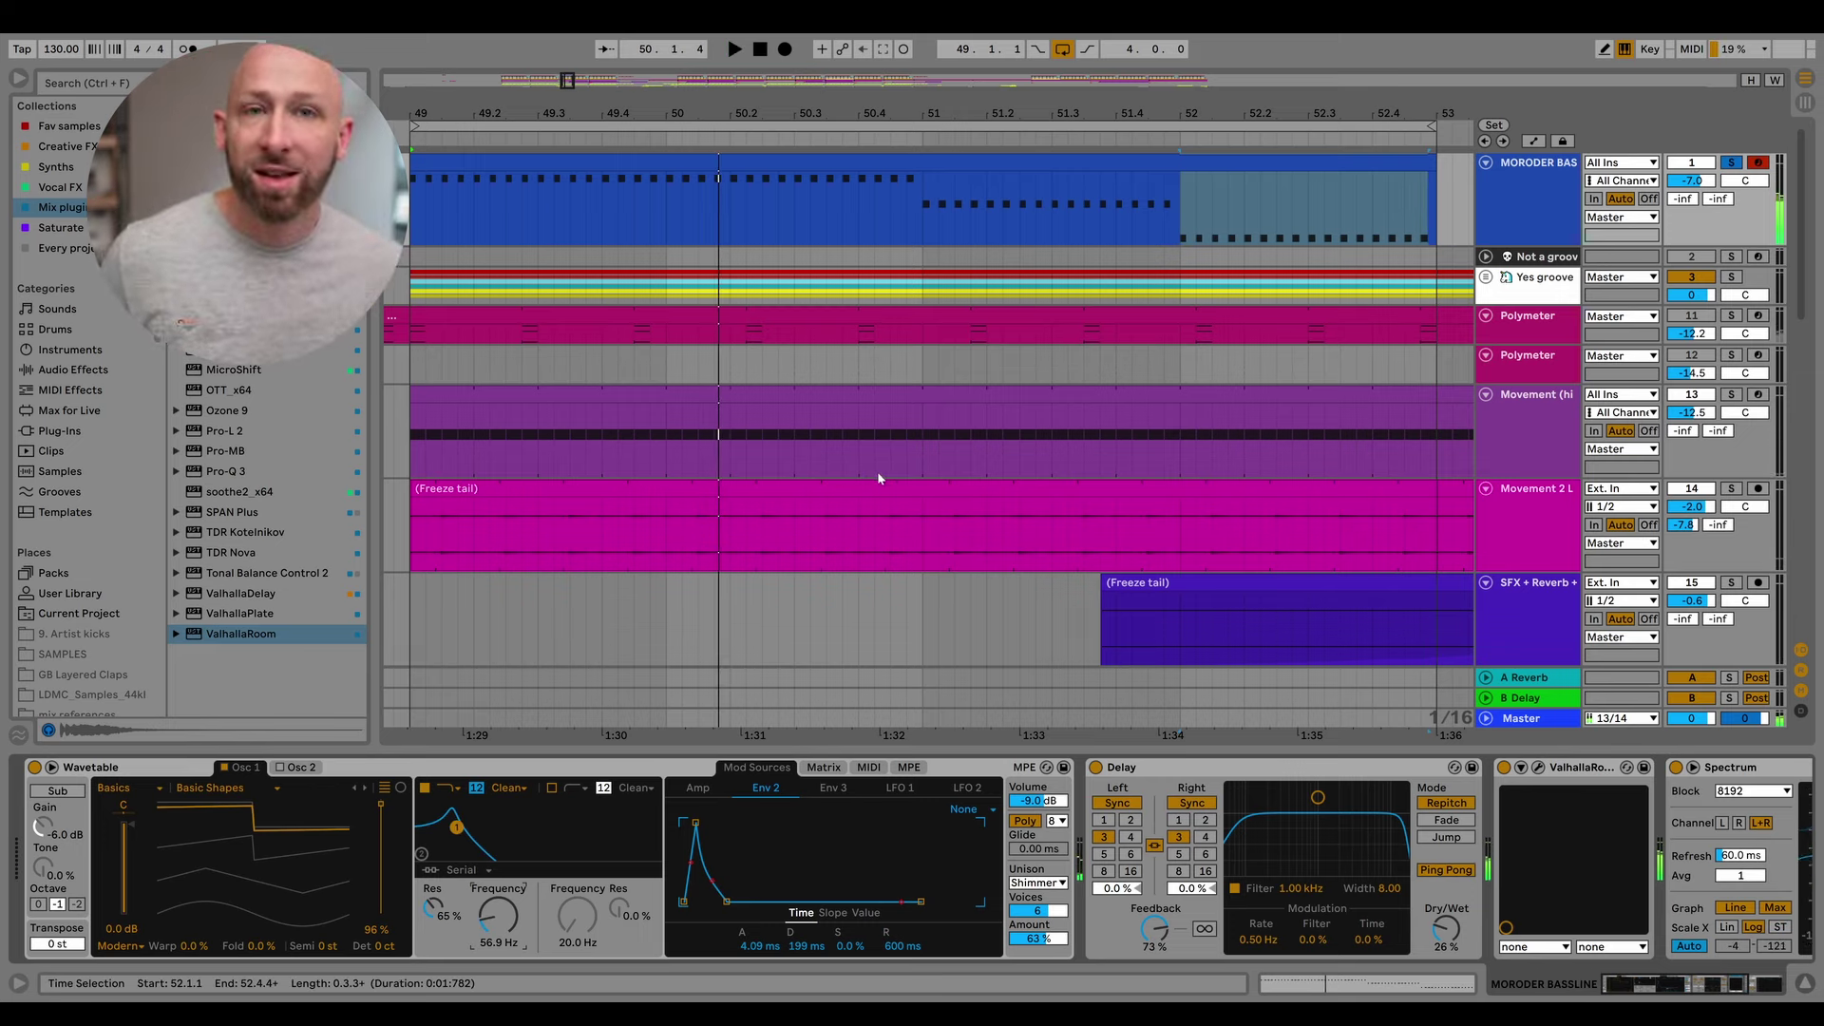